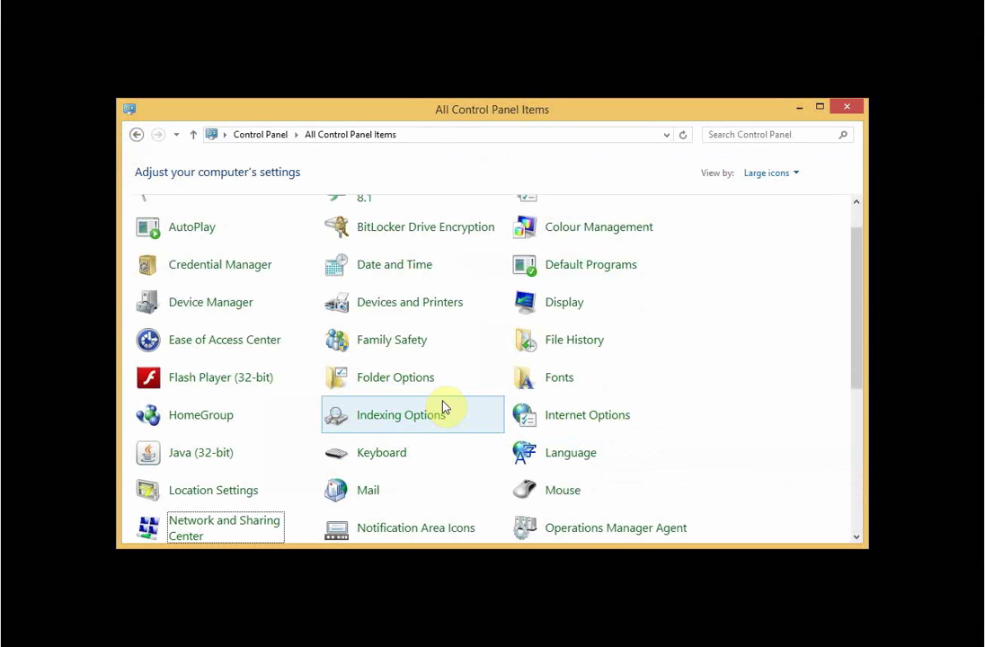
# Open the Ethernet adapter's properties from Network and Sharing Center's adapter list.
pyautogui.click(241, 535)
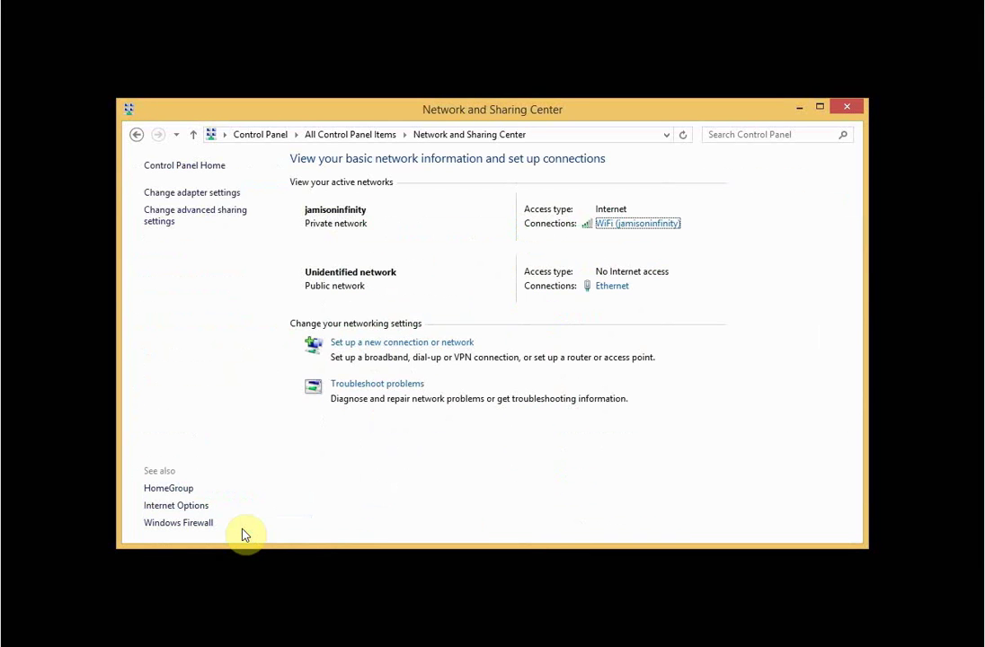
pyautogui.click(210, 194)
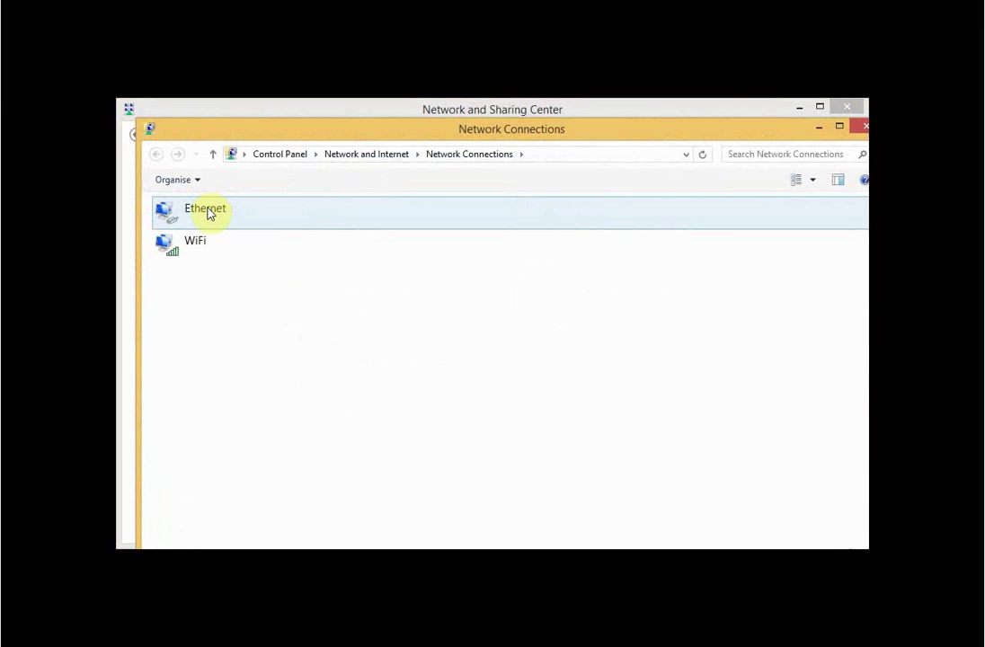
pyautogui.click(208, 213)
pyautogui.rightClick(208, 212)
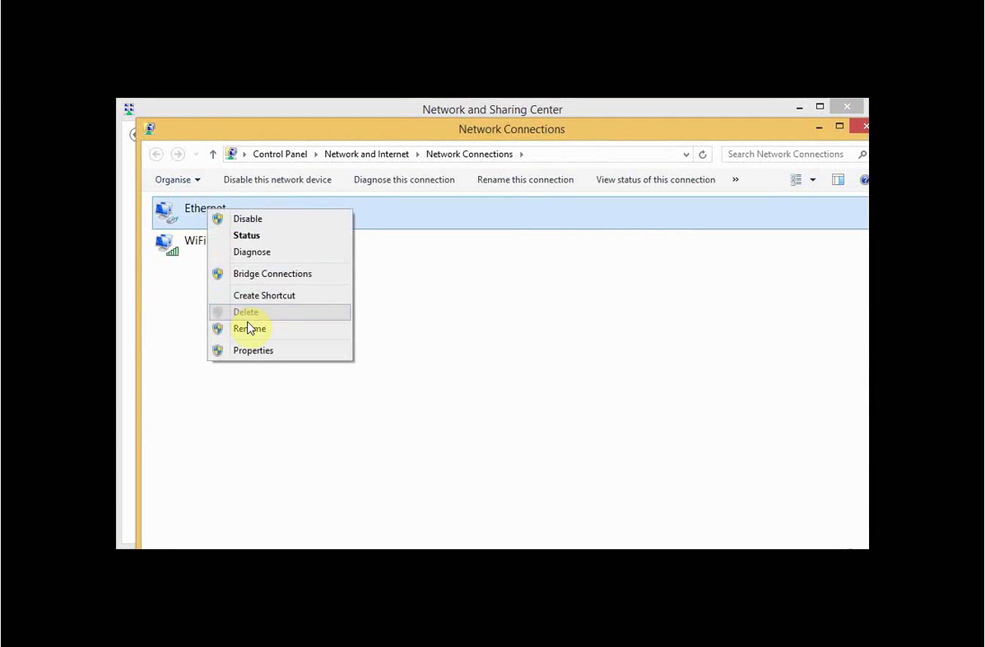
pyautogui.click(250, 352)
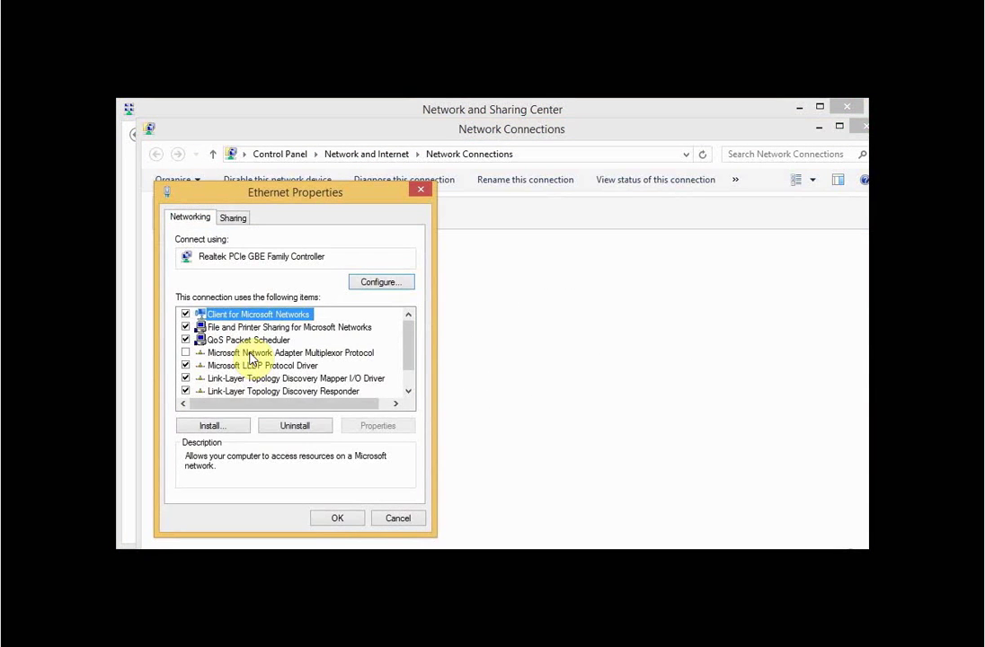
# Check the IPv4 settings (IP 192.168.1.200, gateway 192.168.1.1), then close both dialogs.
pyautogui.moveTo(407, 335); pyautogui.dragTo(409, 400)
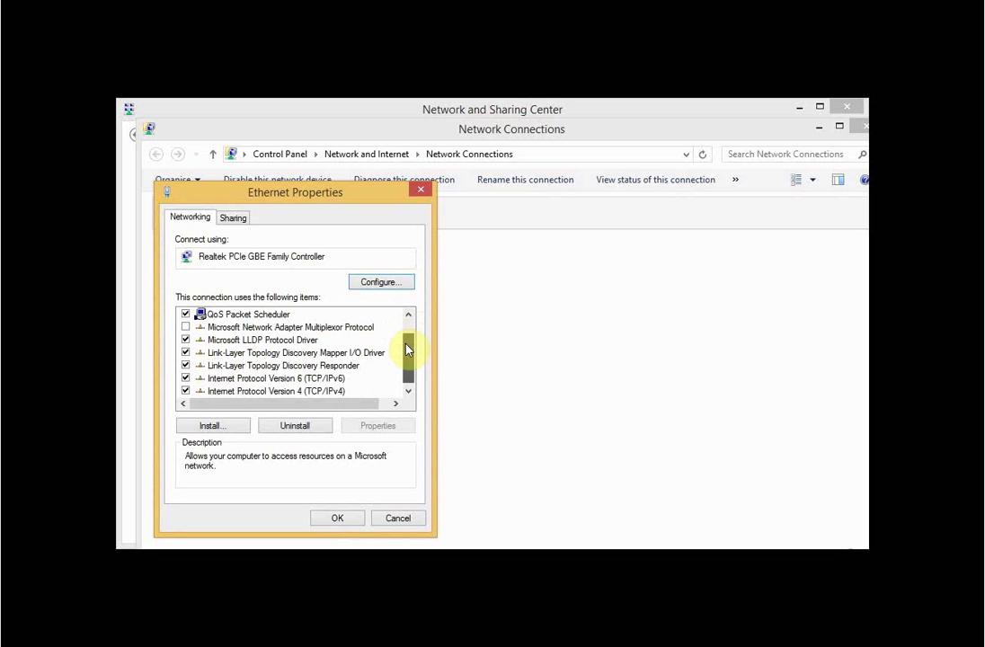
pyautogui.doubleClick(283, 392)
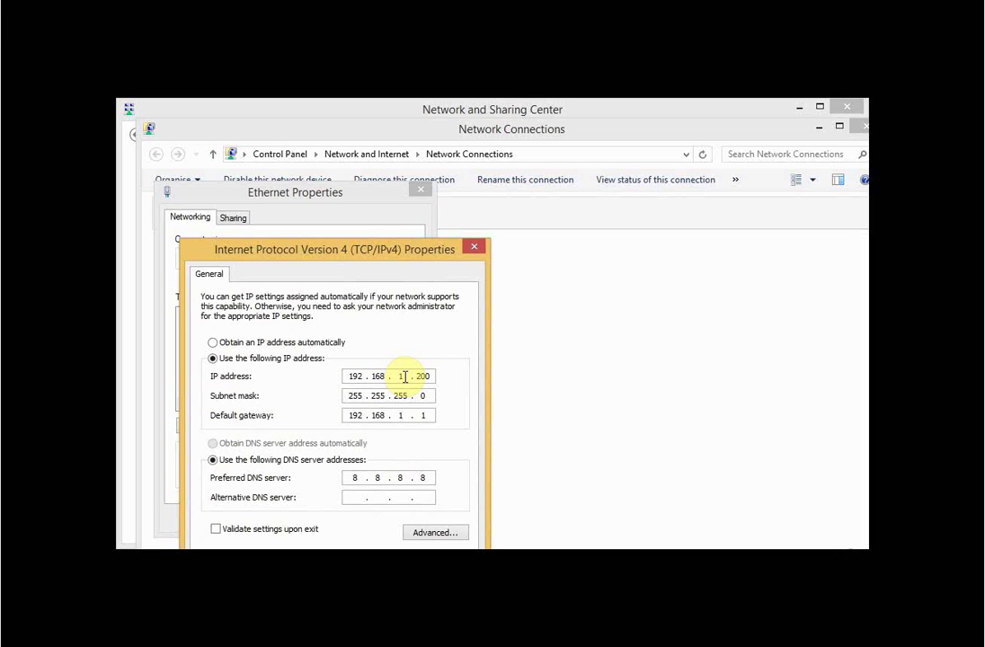
pyautogui.doubleClick(400, 375)
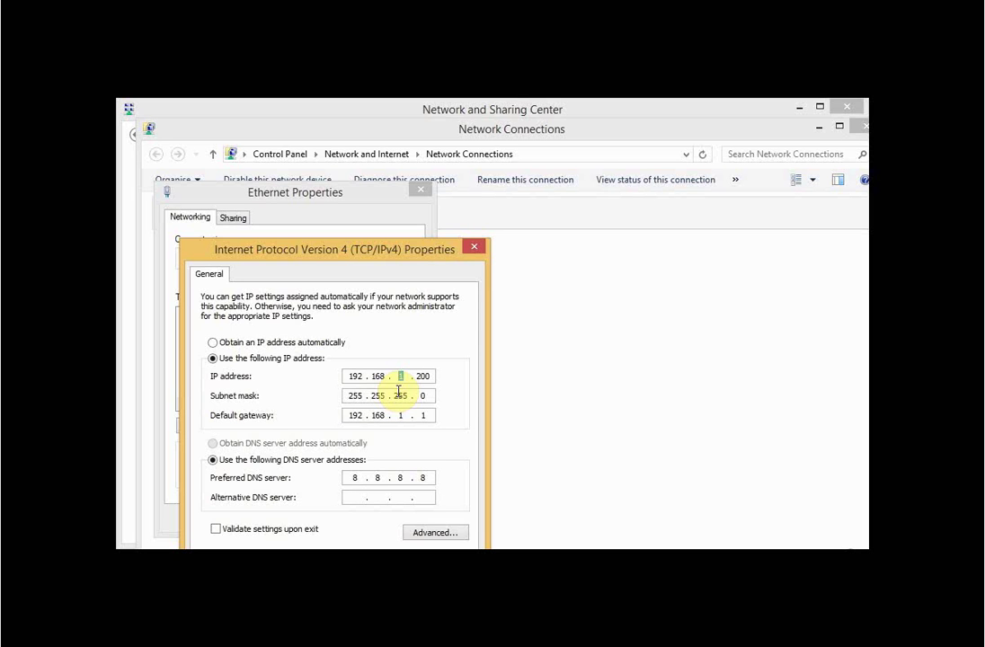
pyautogui.click(391, 575)
pyautogui.click(350, 526)
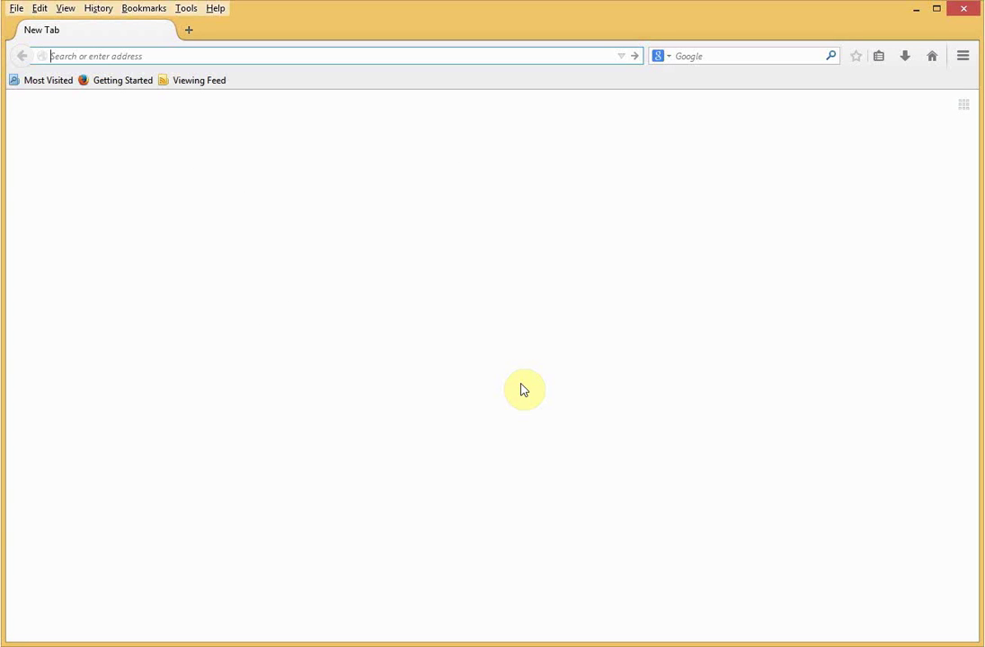
# Load the PBX at 192.168.1.100:9999 in Firefox and sign in as admin with the administrator password.
pyautogui.write('192.168.1.100/')
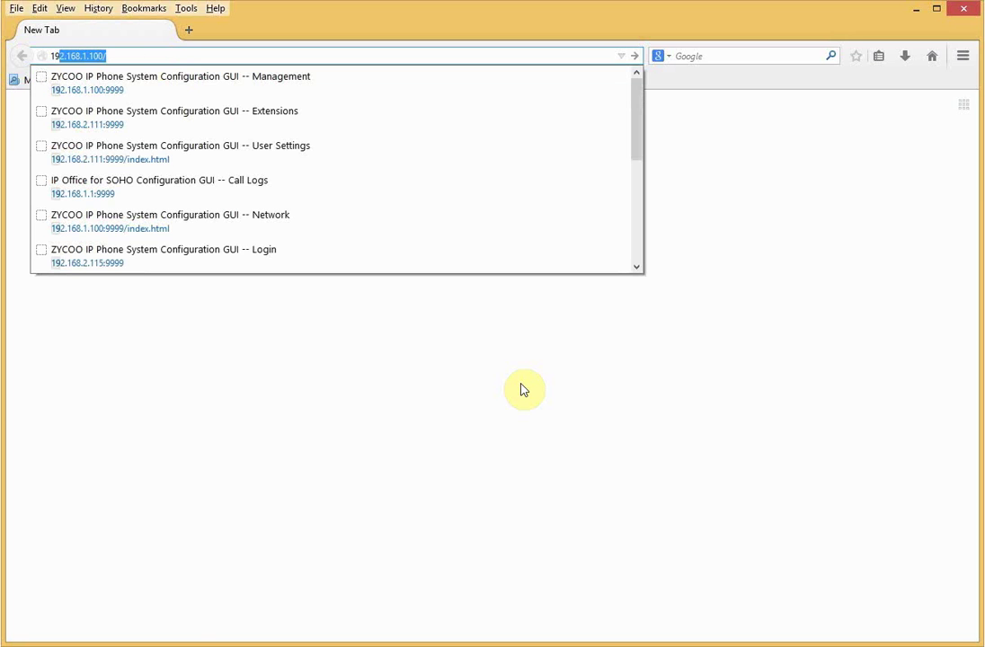
pyautogui.press('Return')
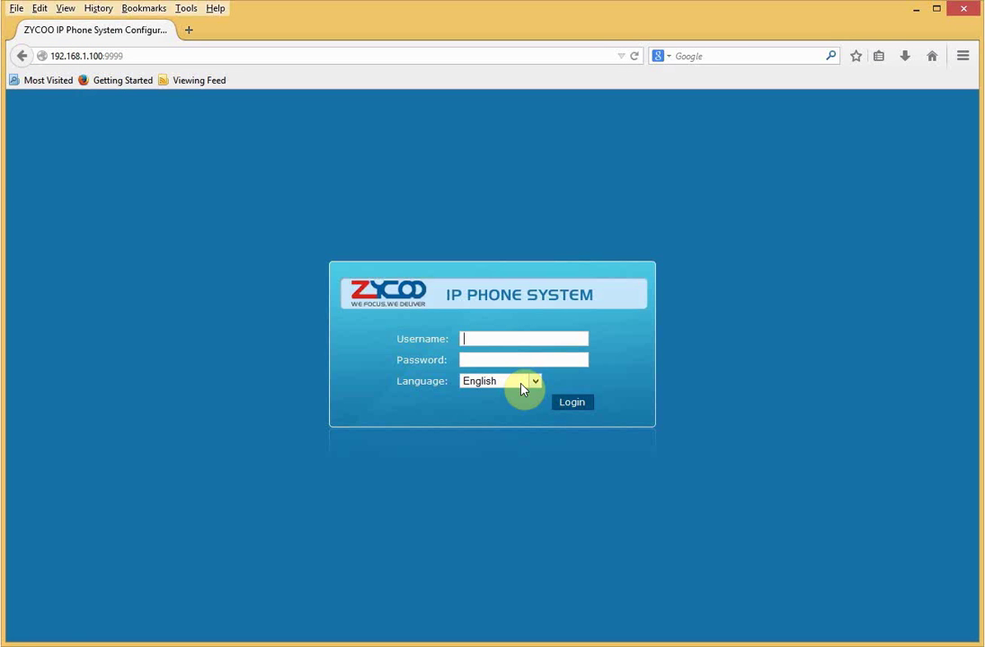
pyautogui.write('admin')
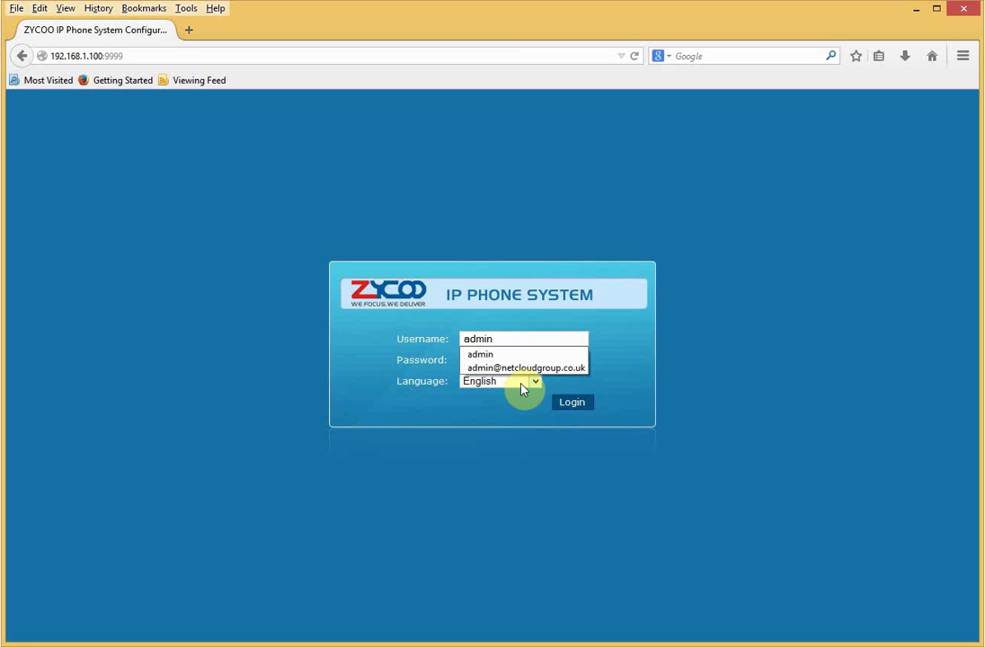
pyautogui.press('Tab')
pyautogui.write('12345')
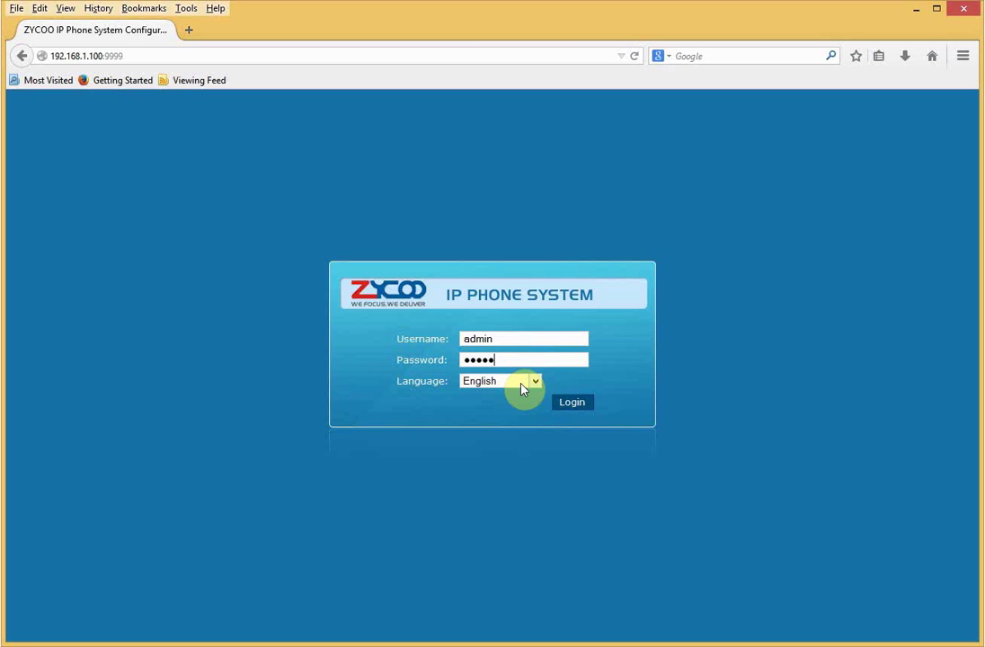
pyautogui.press('Return')
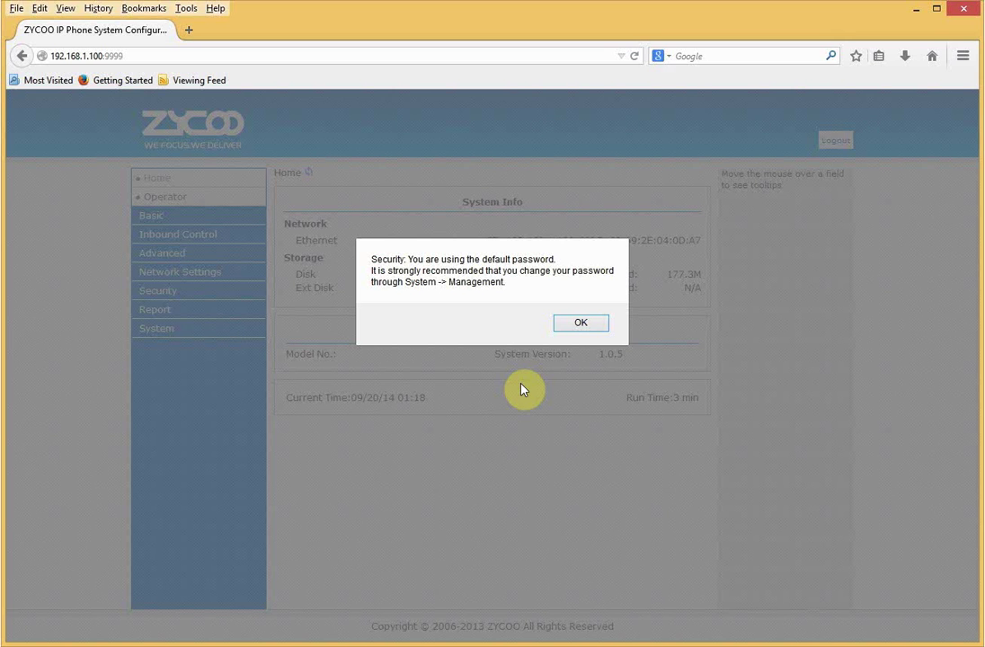
# Dismiss the default-password warning and go to the System Management page.
pyautogui.press('Return')
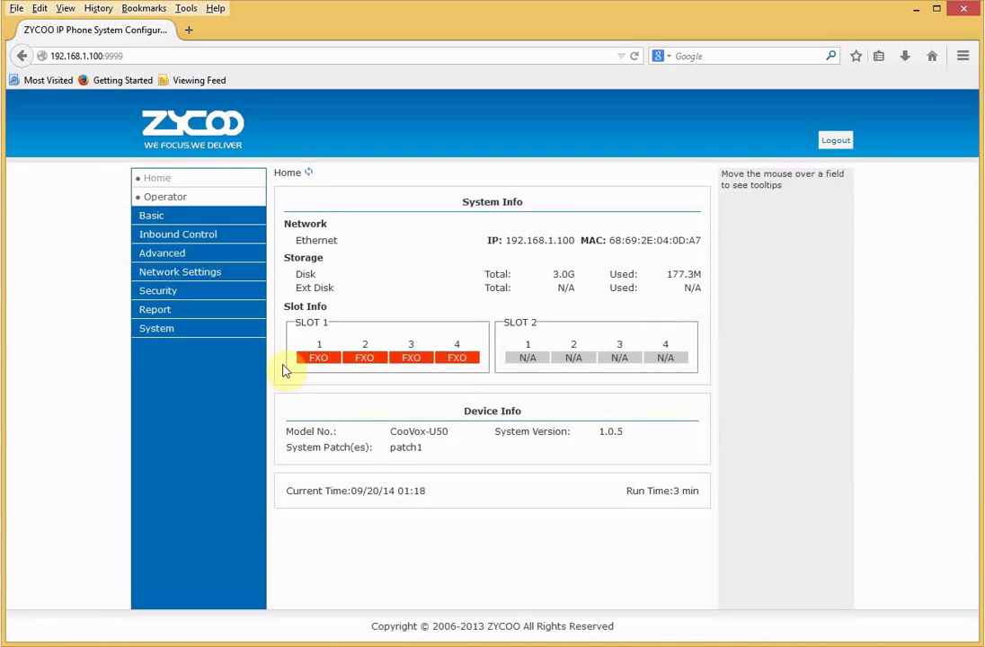
pyautogui.click(146, 333)
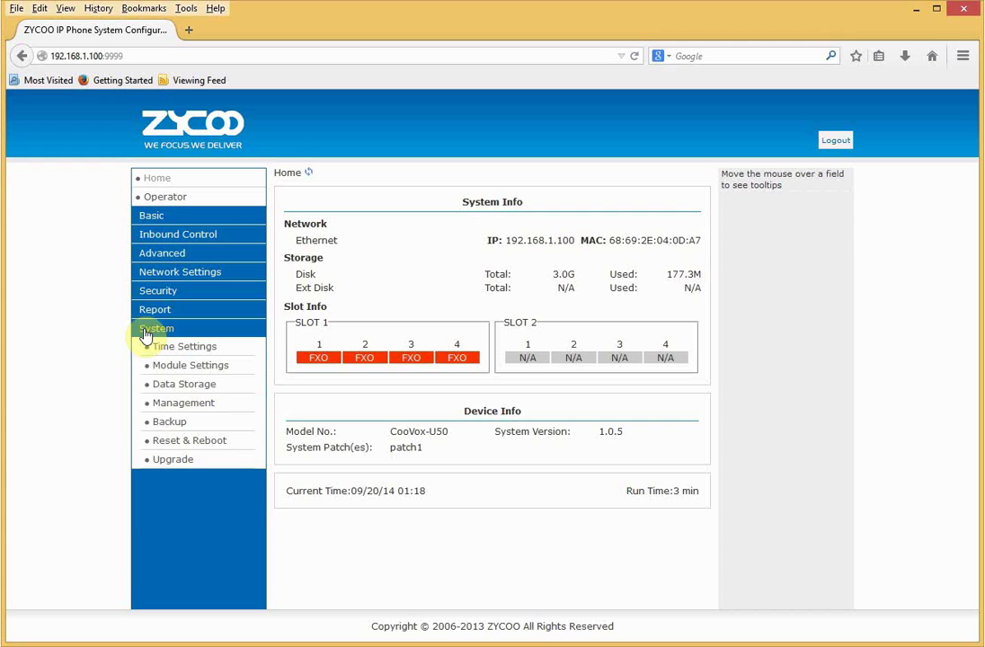
pyautogui.click(172, 403)
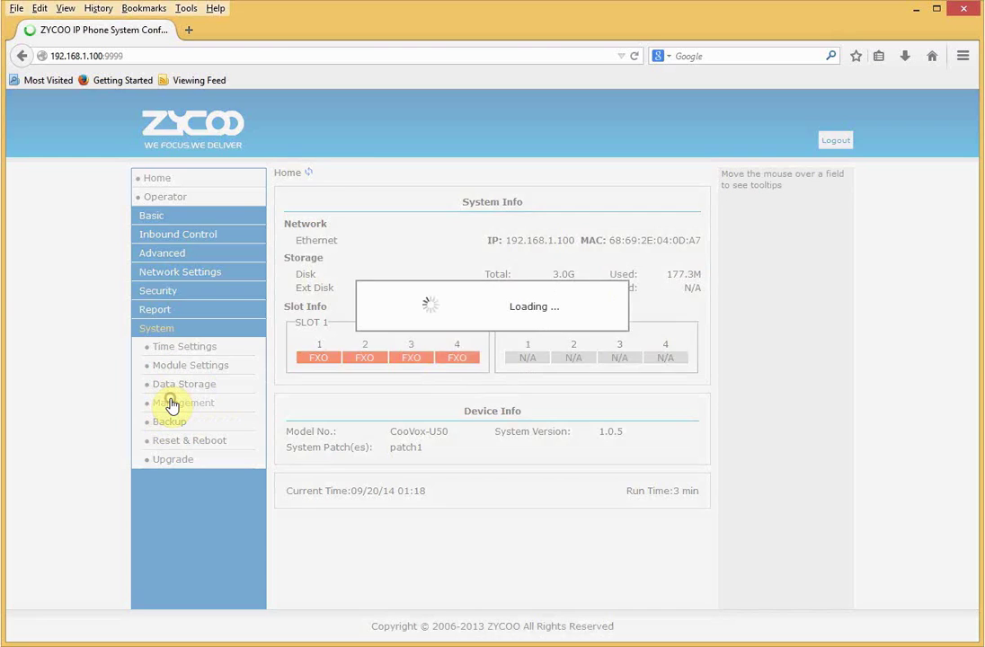
# Enter the current password and the new password twice, apply, and confirm the change.
pyautogui.click(510, 227)
pyautogui.write('admin')
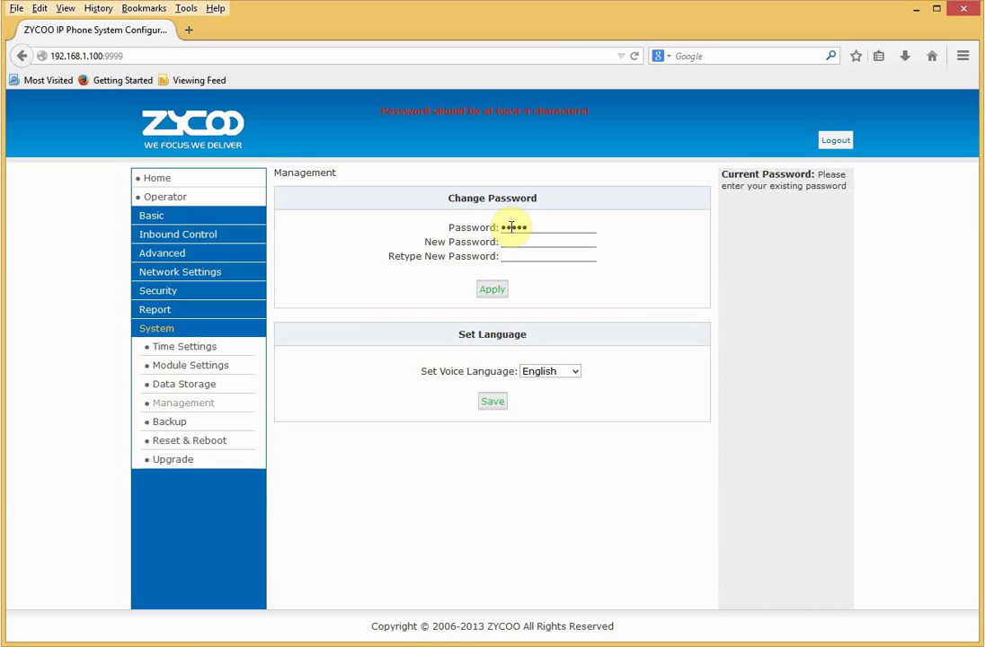
pyautogui.press('Tab')
pyautogui.write('password')
pyautogui.press('Tab')
pyautogui.write('password')
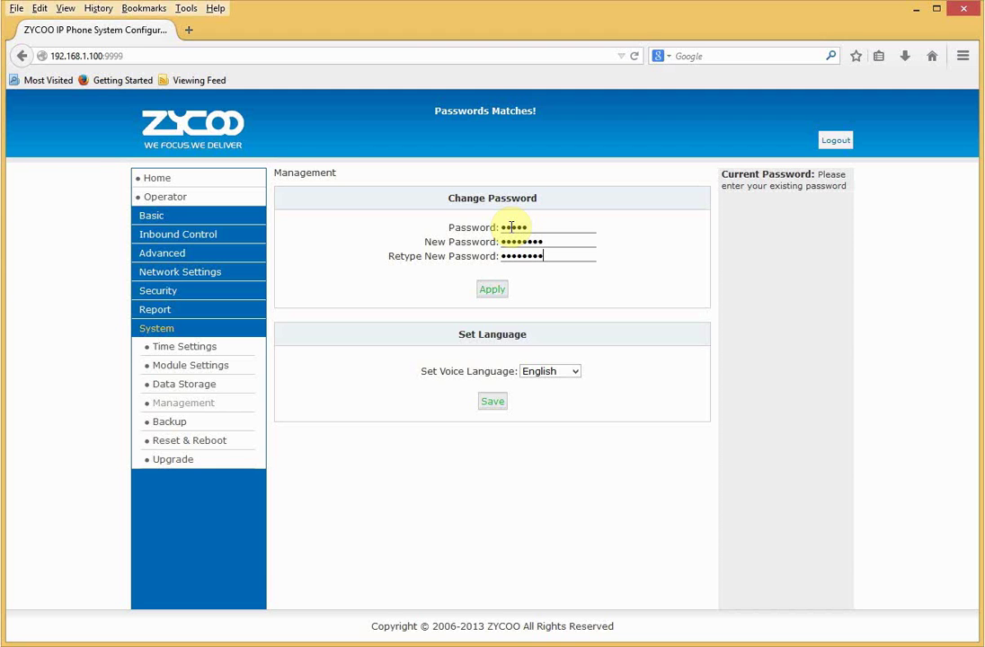
pyautogui.click(497, 288)
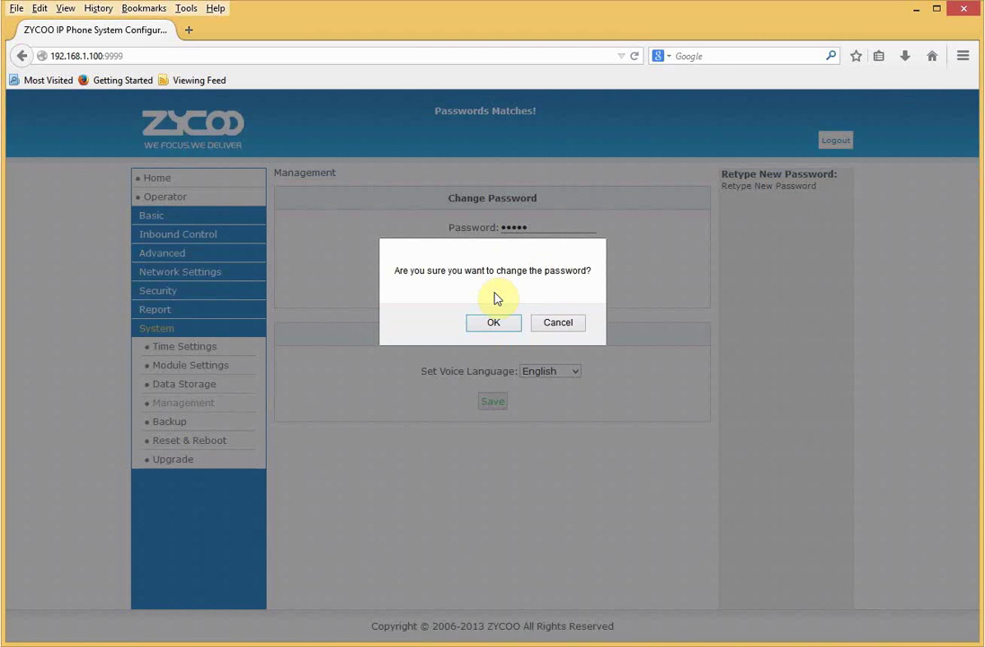
pyautogui.click(493, 320)
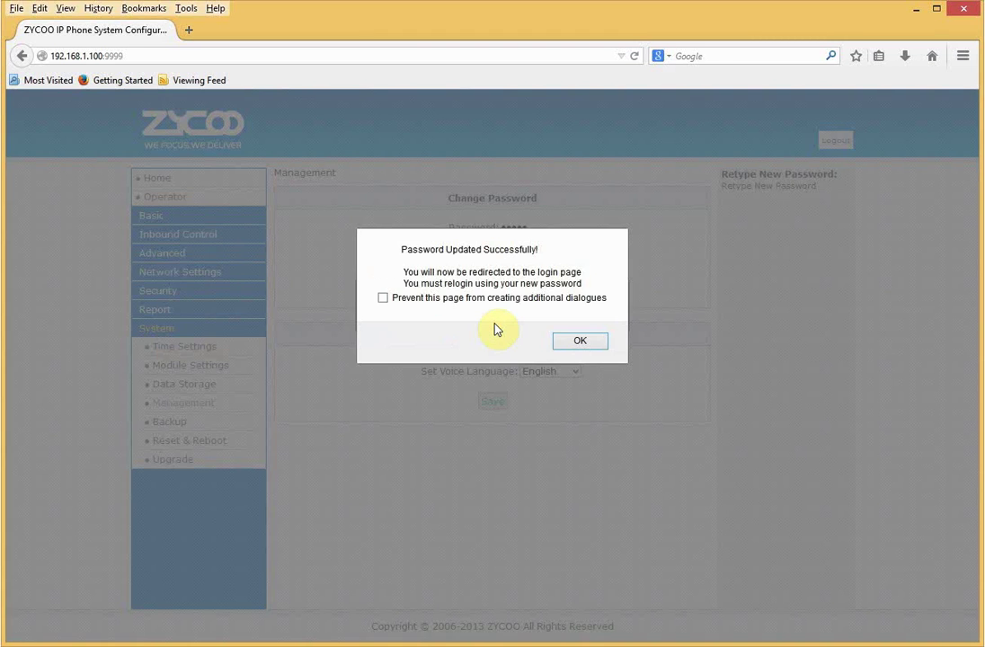
pyautogui.click(579, 342)
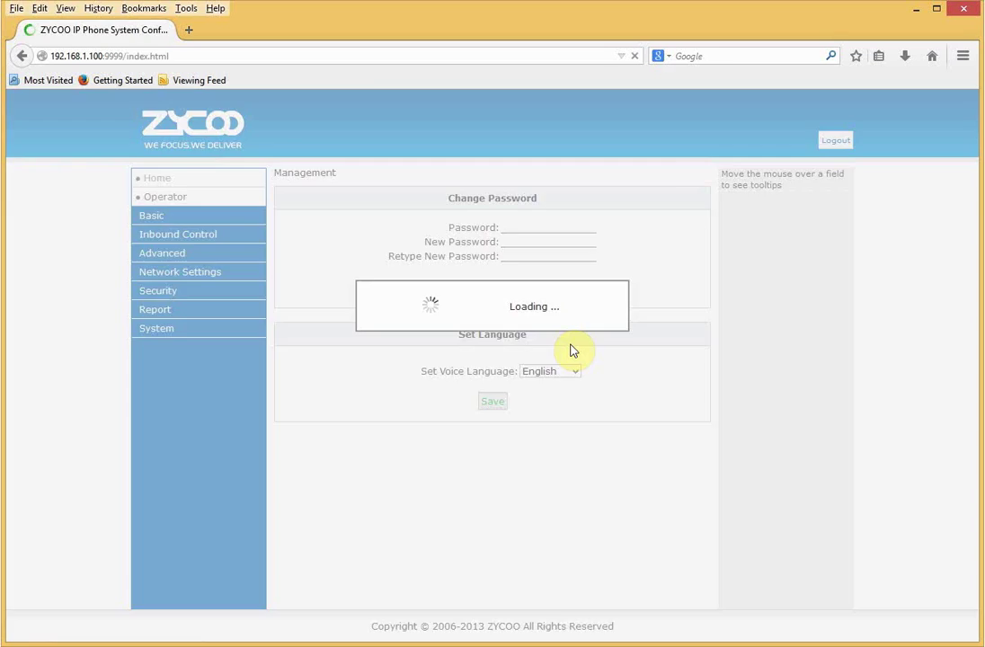
# Sign back in as admin with the new administrator password.
pyautogui.write('admin')
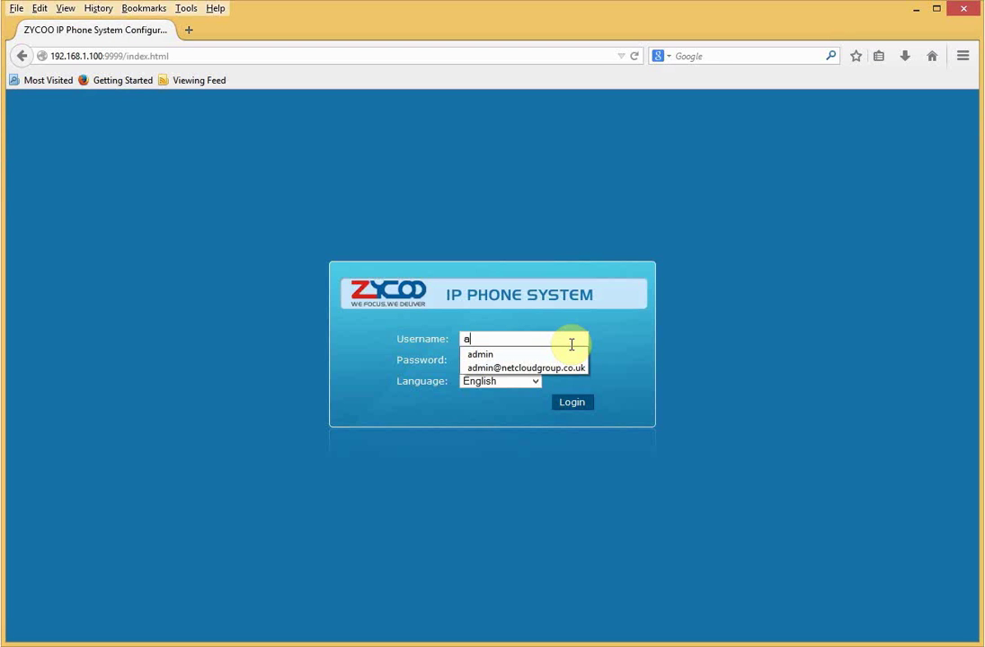
pyautogui.press('Tab')
pyautogui.write('password')
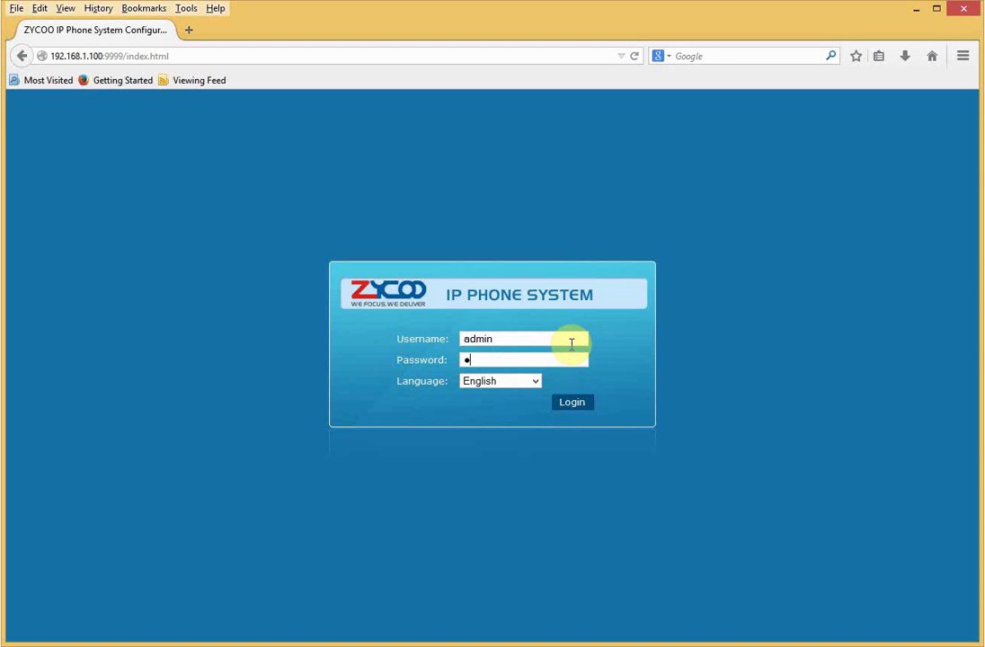
pyautogui.press('Return')
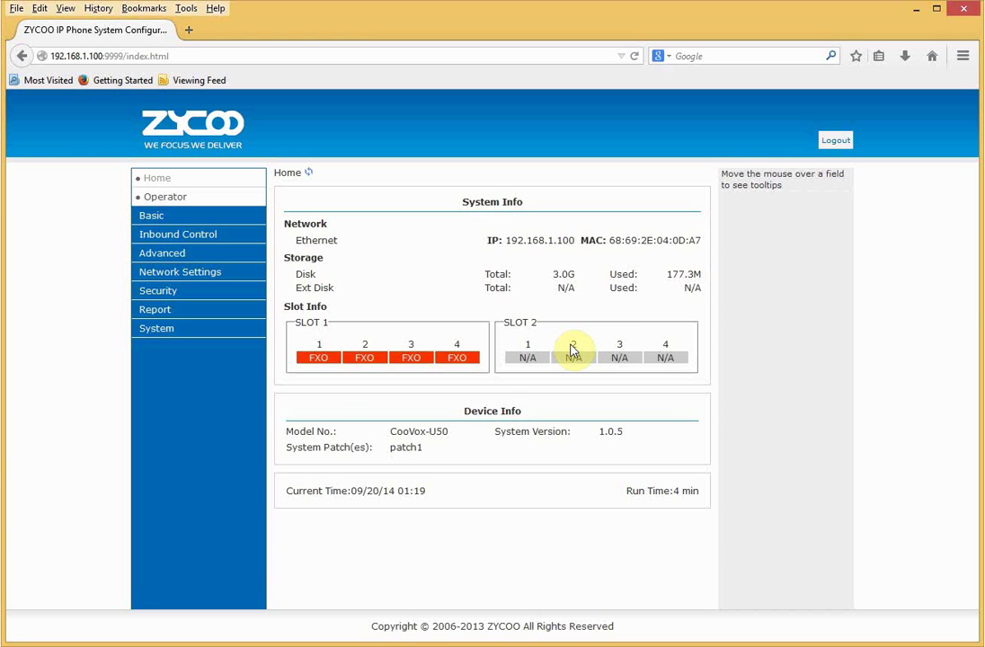
pyautogui.click(202, 273)
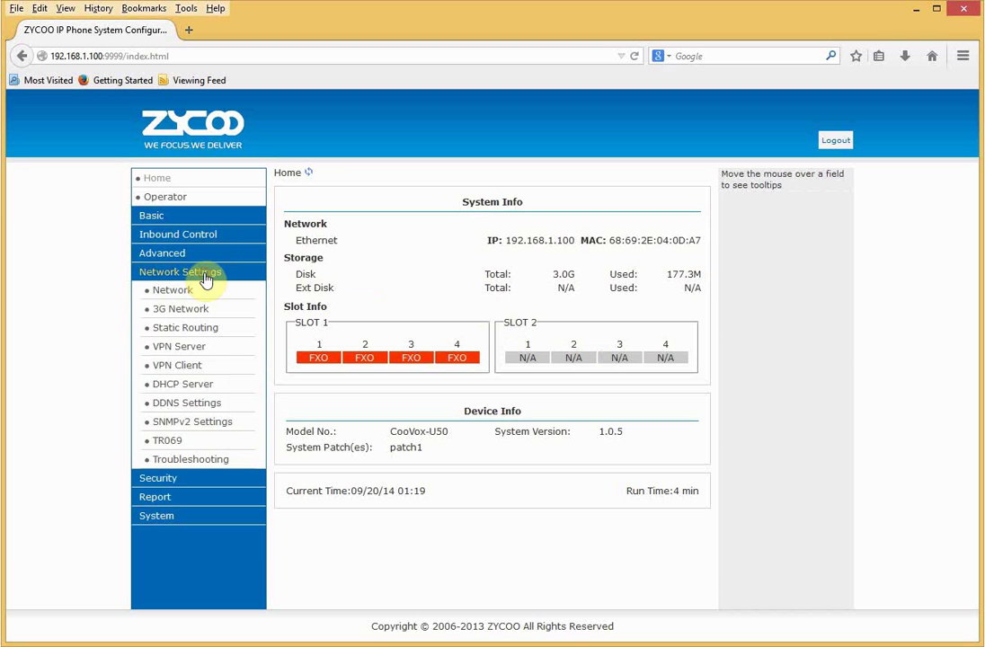
# On the Network page, change the PBX IPv4 address to 192.168.2.115.
pyautogui.click(199, 288)
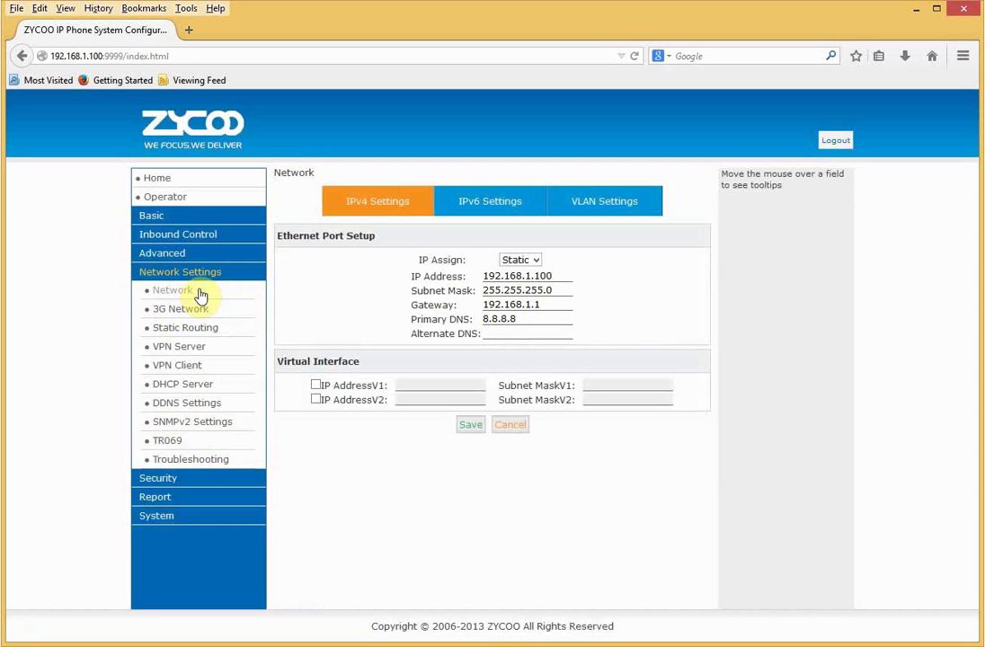
pyautogui.click(529, 278)
pyautogui.press('BackSpace')
pyautogui.write('2')
pyautogui.click(551, 277)
pyautogui.press('BackSpace')
pyautogui.press('BackSpace')
pyautogui.write('15')
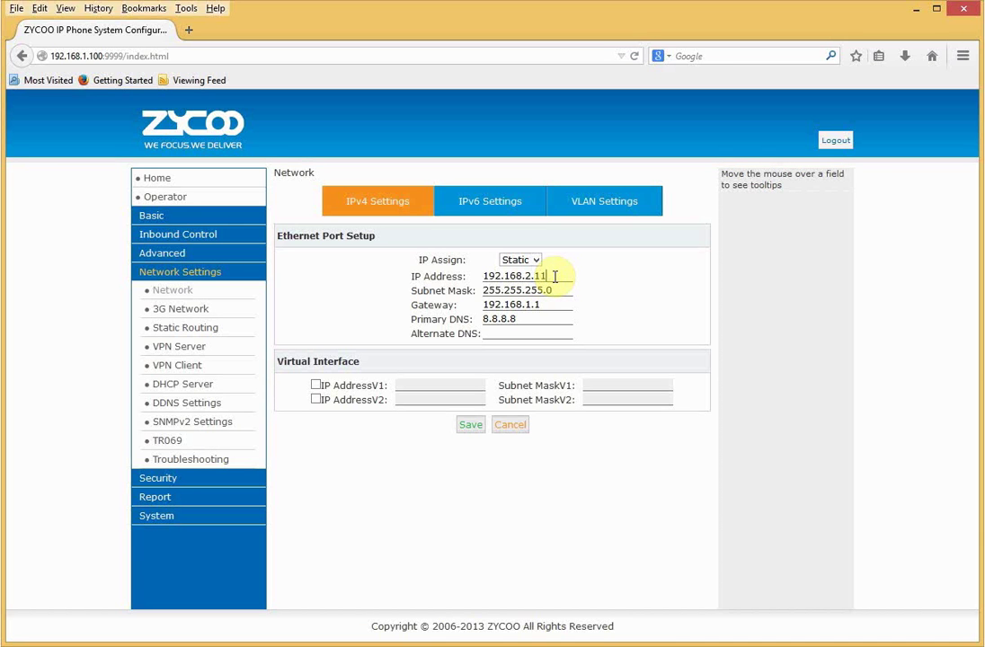
# Set the gateway to 192.168.2.1, save, and confirm the reboot.
pyautogui.click(530, 305)
pyautogui.press('BackSpace')
pyautogui.write('2')
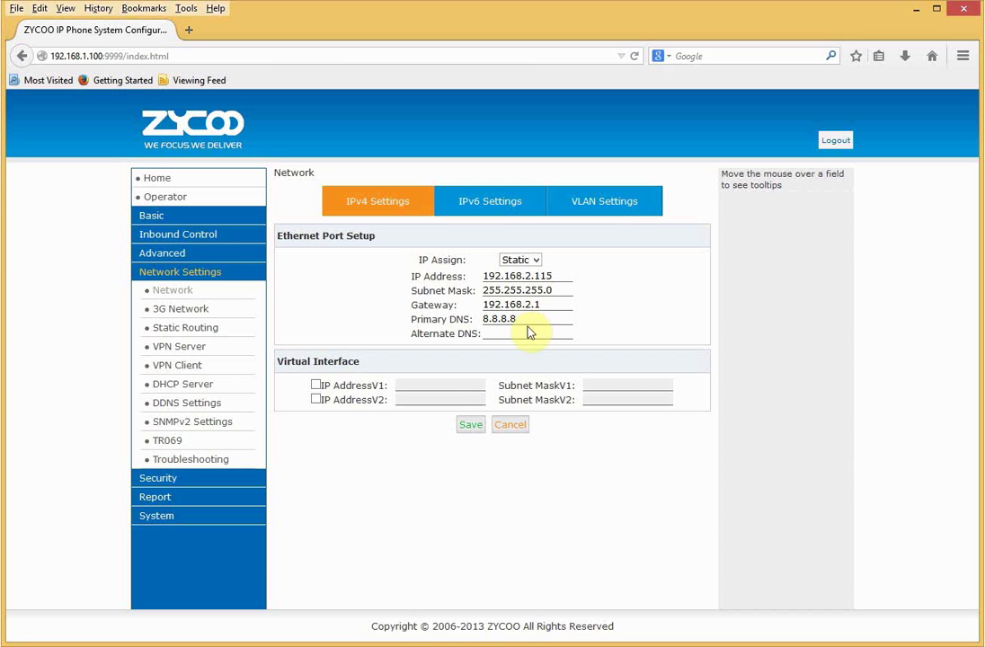
pyautogui.click(470, 429)
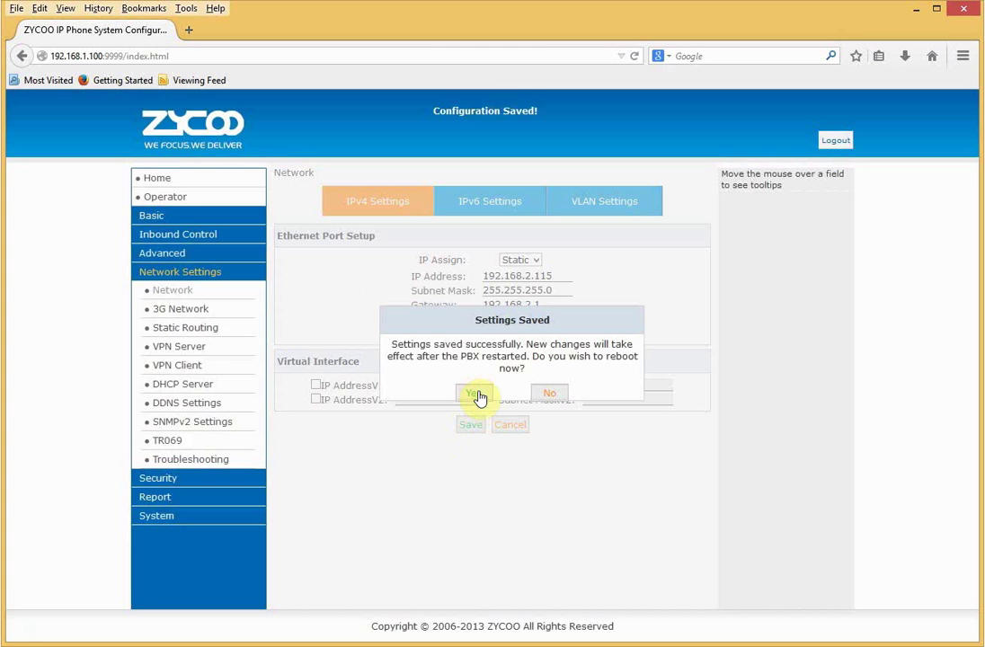
pyautogui.click(477, 396)
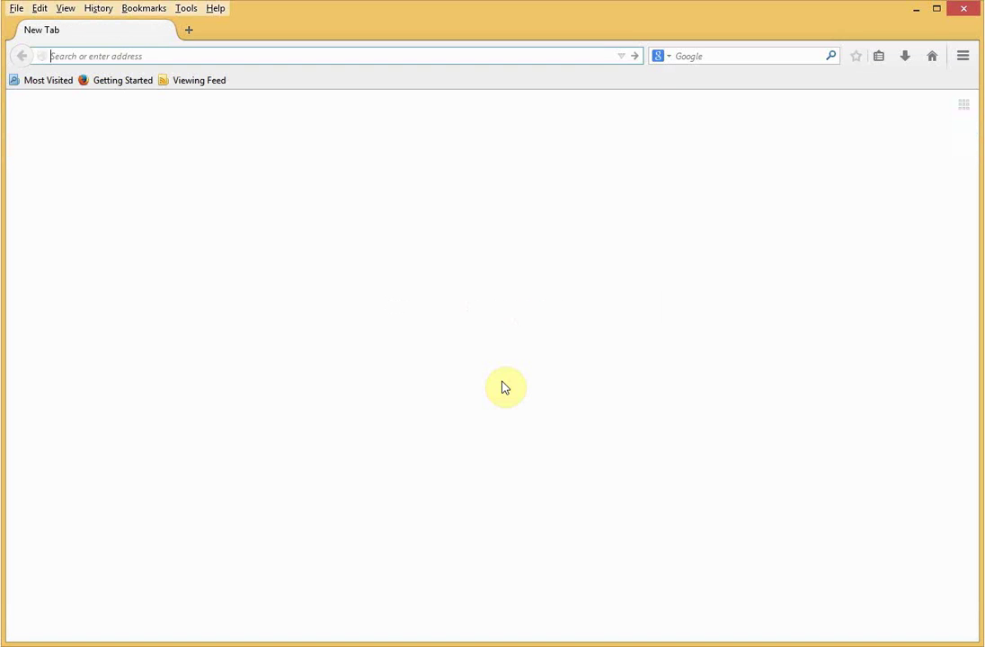
# Open 192.168.2.115:9999 and sign in as admin with the administrator password.
pyautogui.write('192.168.')
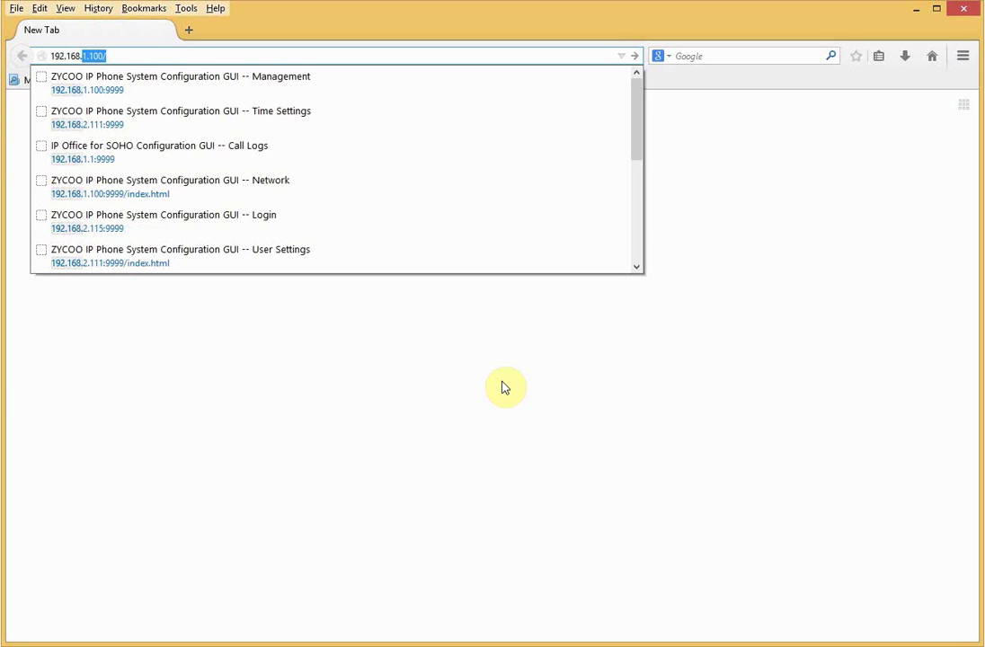
pyautogui.write('2.115:9999')
pyautogui.press('Return')
pyautogui.write('admin')
pyautogui.press('Tab')
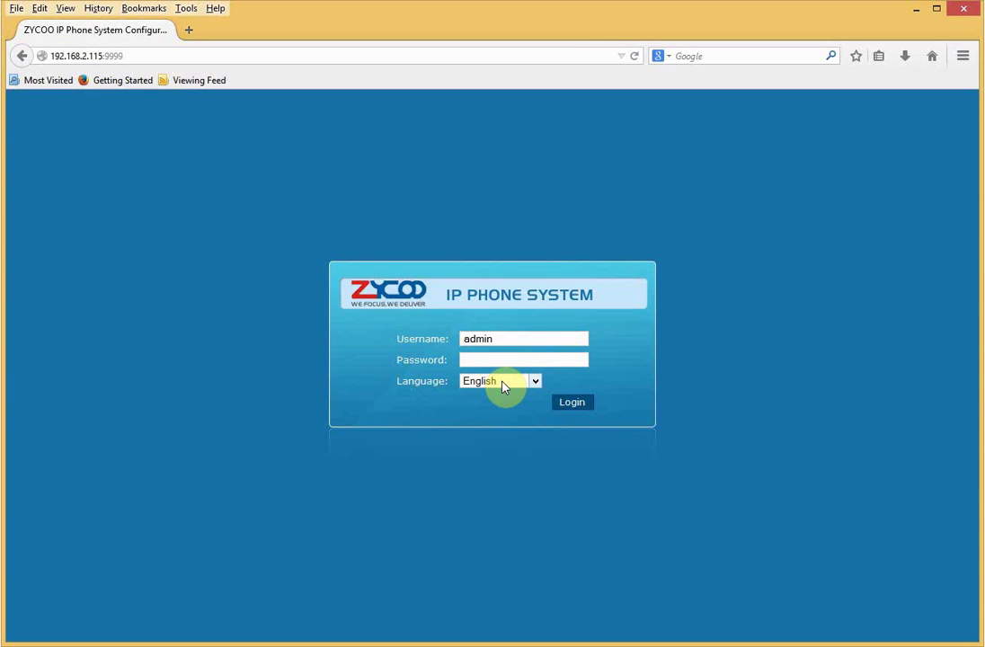
pyautogui.write('password')
pyautogui.press('Return')
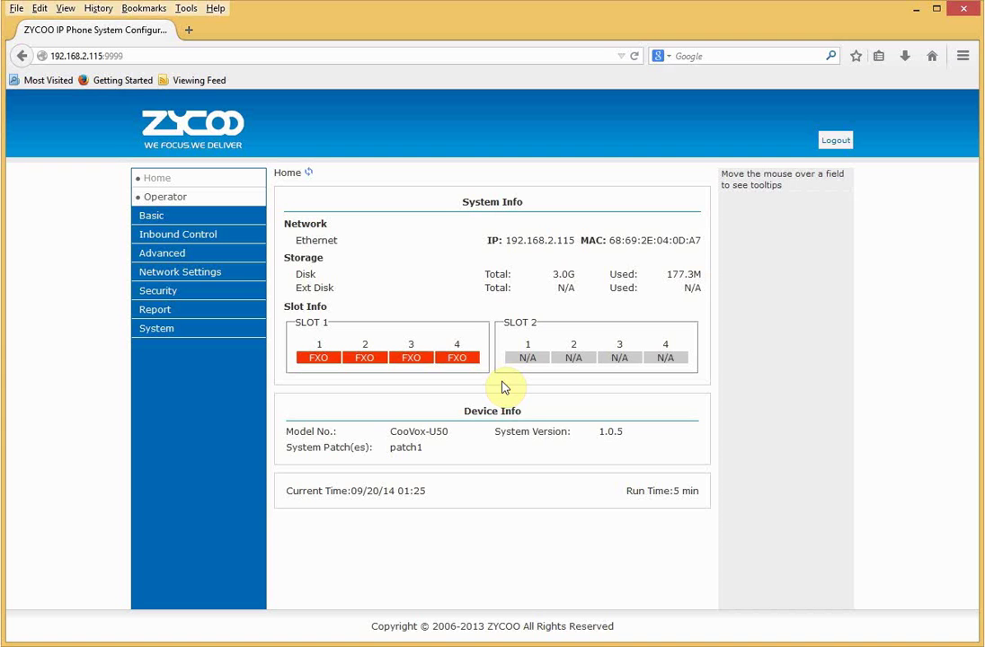
# Ping the gateway 192.168.2.1 from the Troubleshooting page.
pyautogui.click(205, 279)
pyautogui.click(224, 464)
pyautogui.click(343, 232)
pyautogui.write('192')
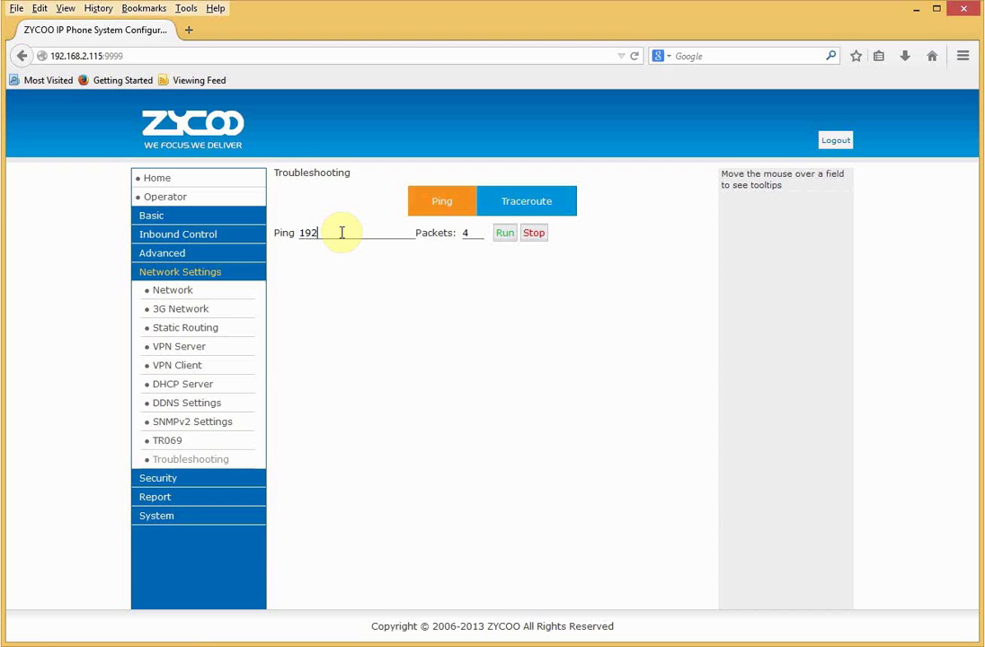
pyautogui.write('.168.2.1')
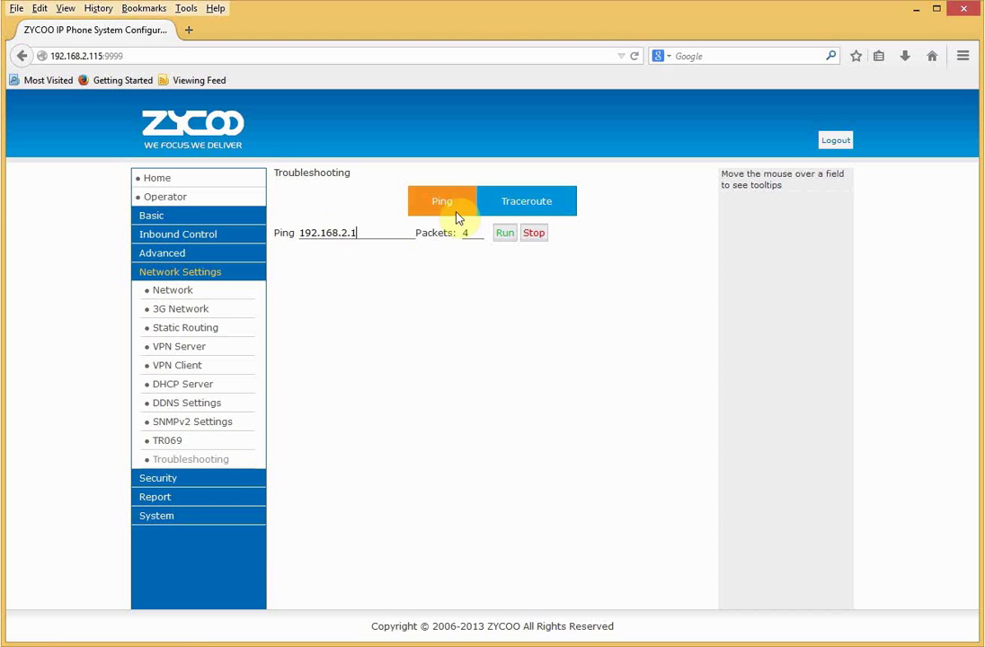
pyautogui.click(507, 237)
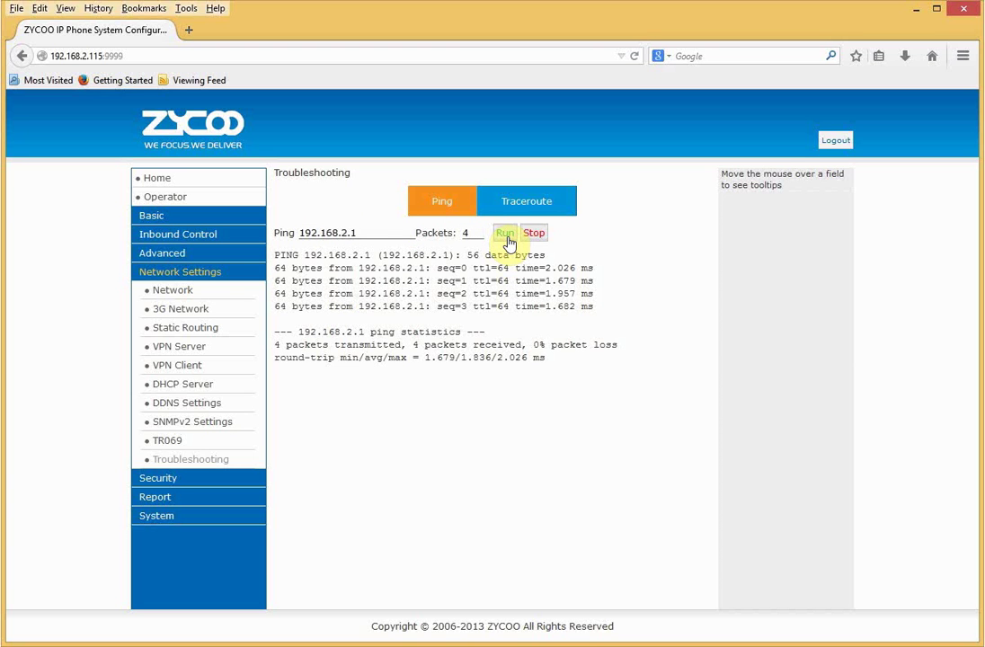
# Replace the target with 8.8.8.8 and run the ping again.
pyautogui.click(358, 234)
pyautogui.press('BackSpace')
pyautogui.press('BackSpace')
pyautogui.press('BackSpace')
pyautogui.press('BackSpace')
pyautogui.press('BackSpace')
pyautogui.press('BackSpace')
pyautogui.press('BackSpace')
pyautogui.press('BackSpace')
pyautogui.press('BackSpace')
pyautogui.press('BackSpace')
pyautogui.press('BackSpace')
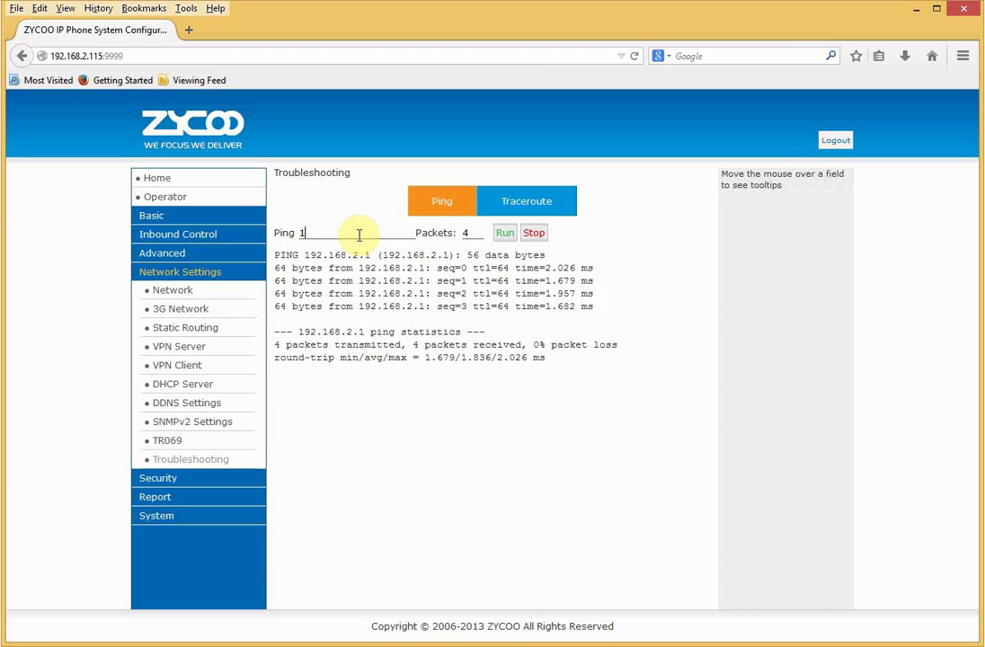
pyautogui.write('8.8.8.8')
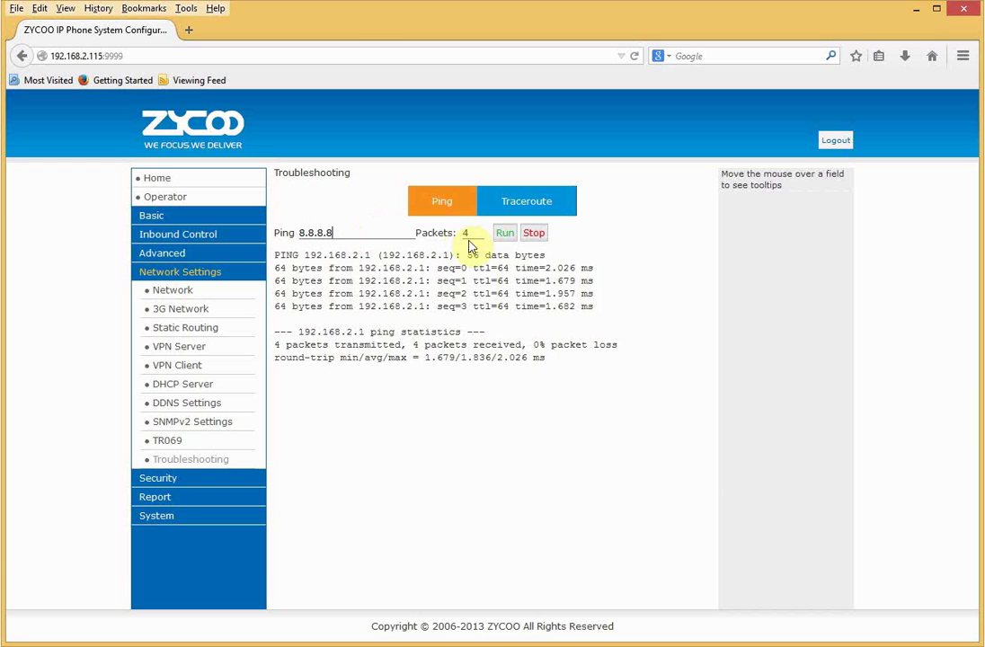
pyautogui.click(502, 241)
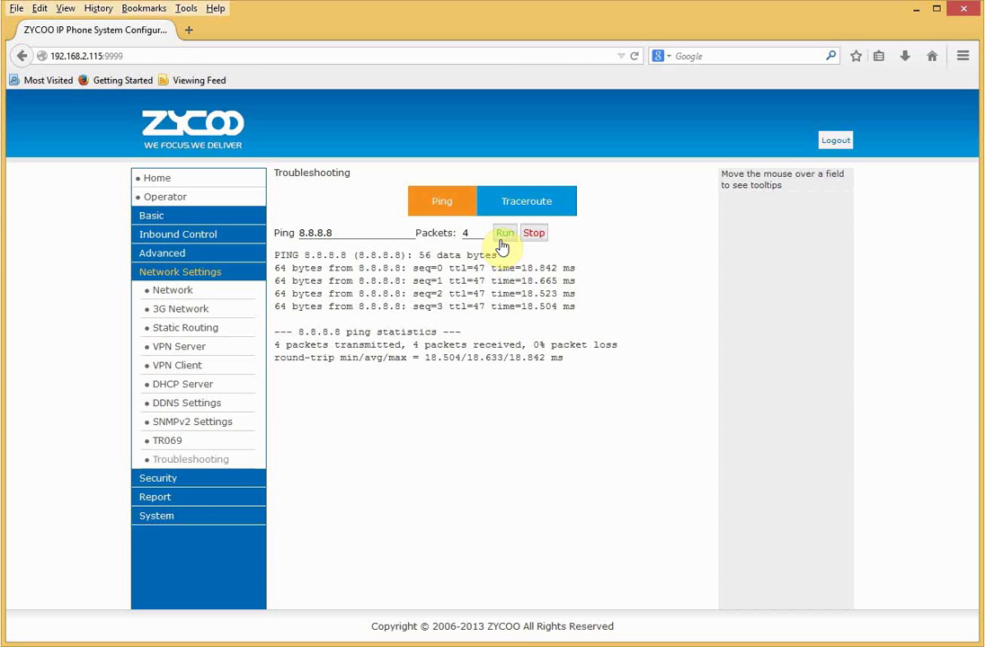
pyautogui.click(167, 518)
# Choose Europe/London as the time zone in Time Settings, save, and confirm the reboot.
pyautogui.click(187, 351)
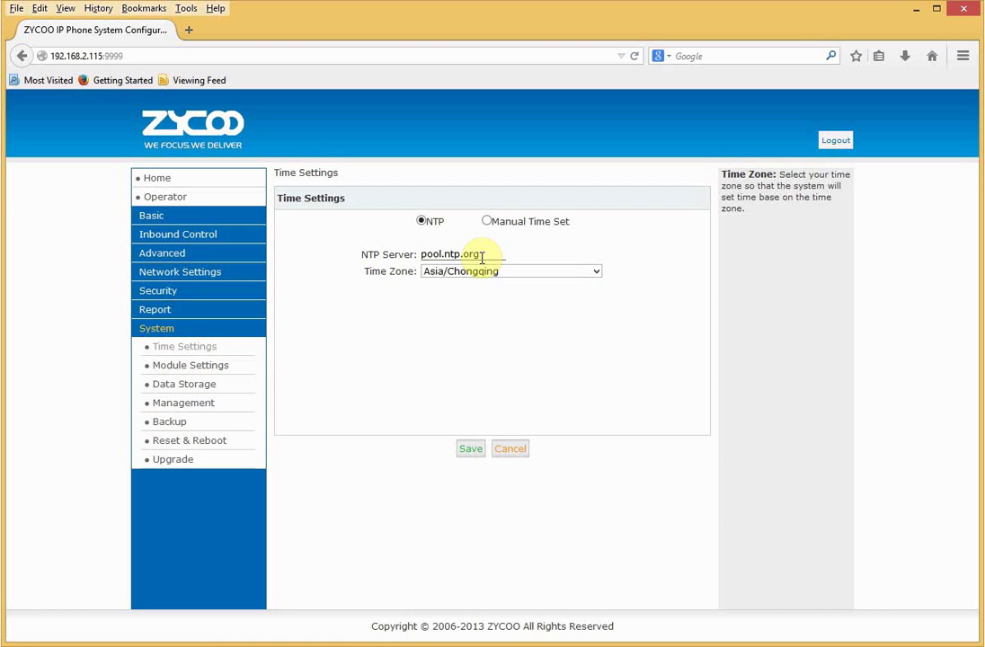
pyautogui.click(430, 274)
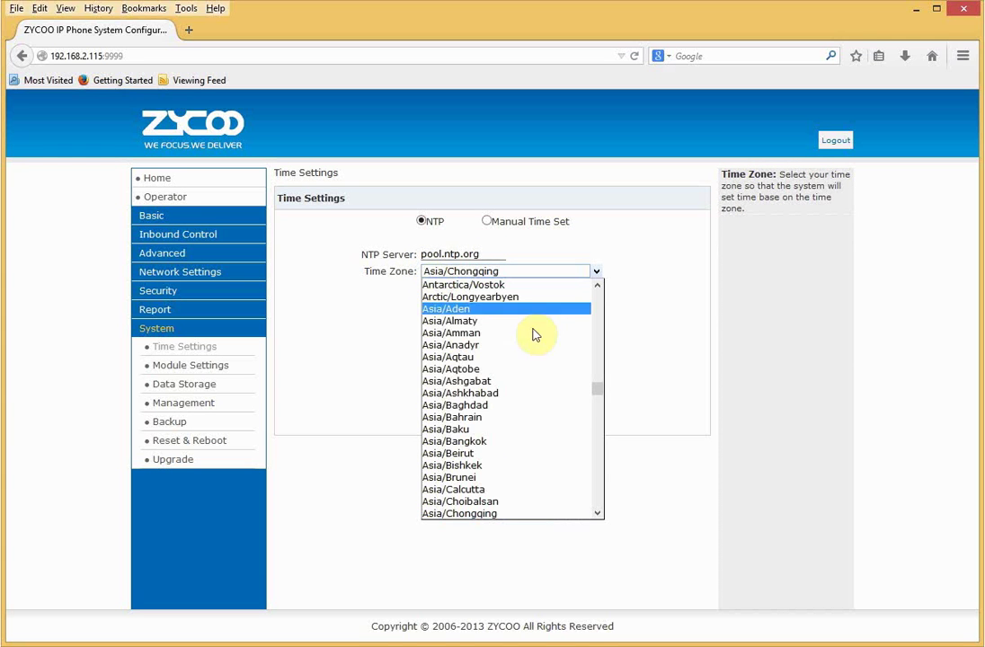
pyautogui.moveTo(598, 388); pyautogui.dragTo(594, 462)
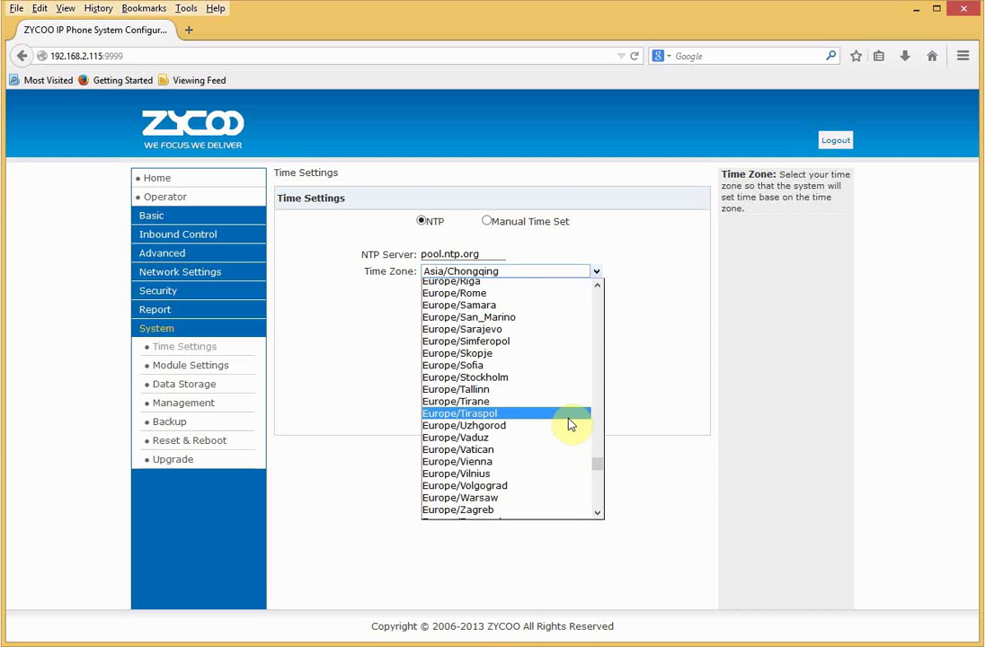
pyautogui.moveTo(599, 465); pyautogui.dragTo(596, 454)
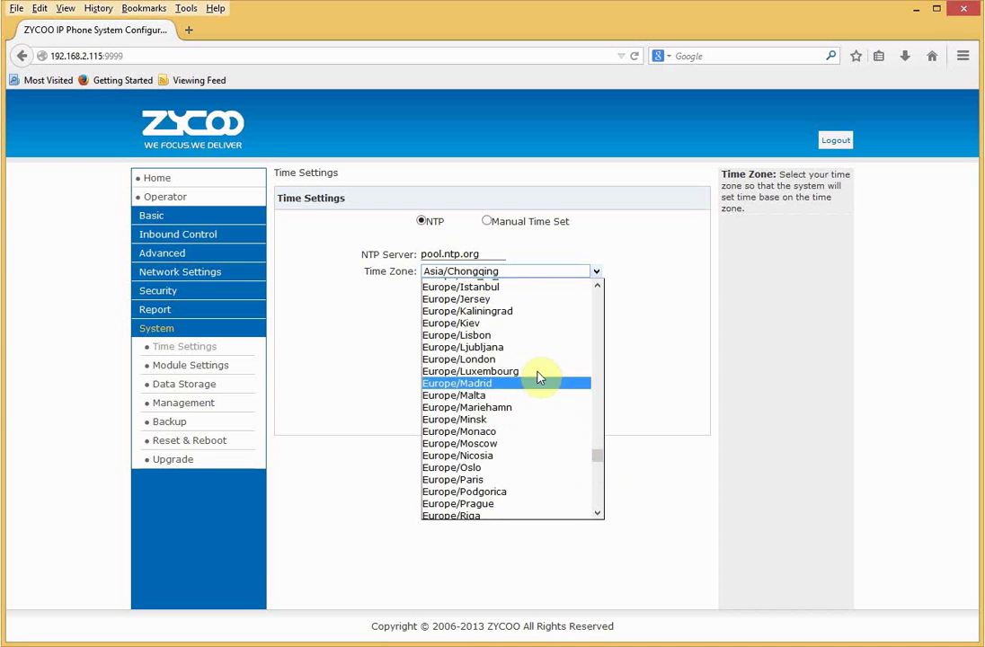
pyautogui.click(530, 360)
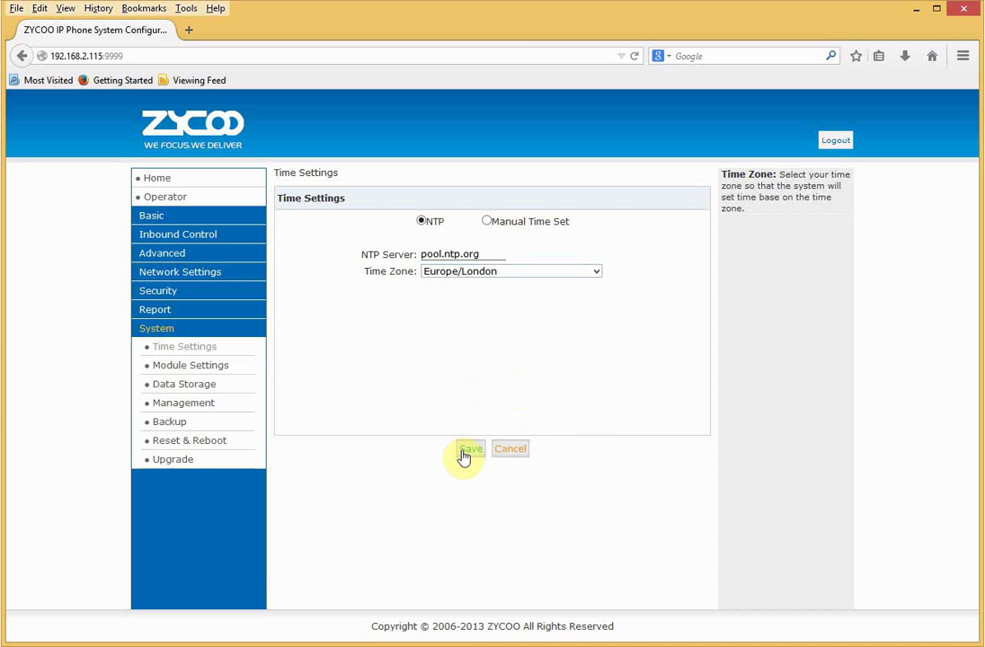
pyautogui.click(464, 452)
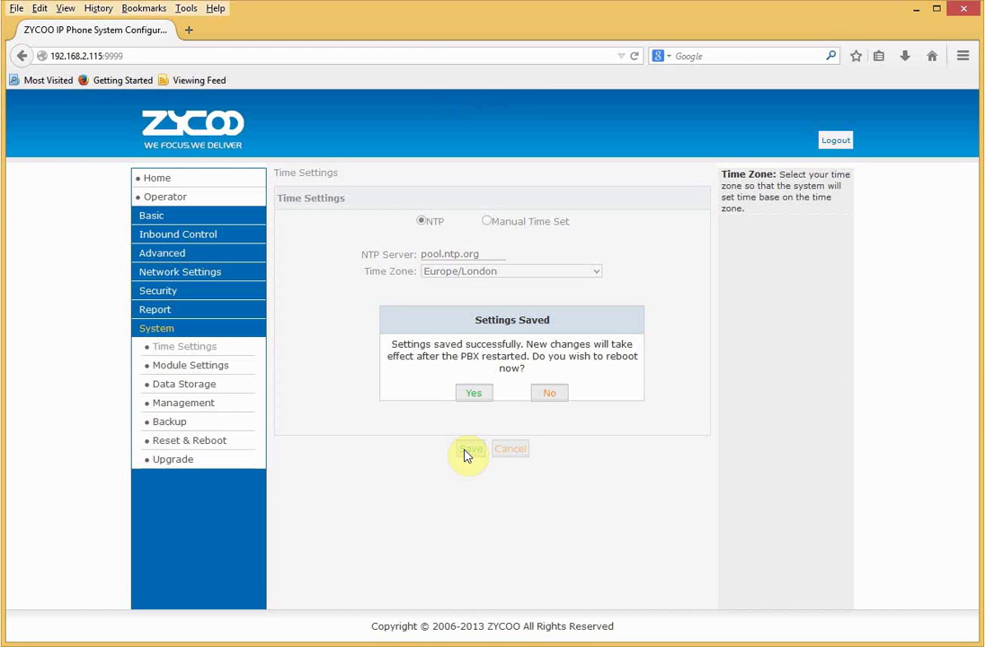
pyautogui.click(469, 395)
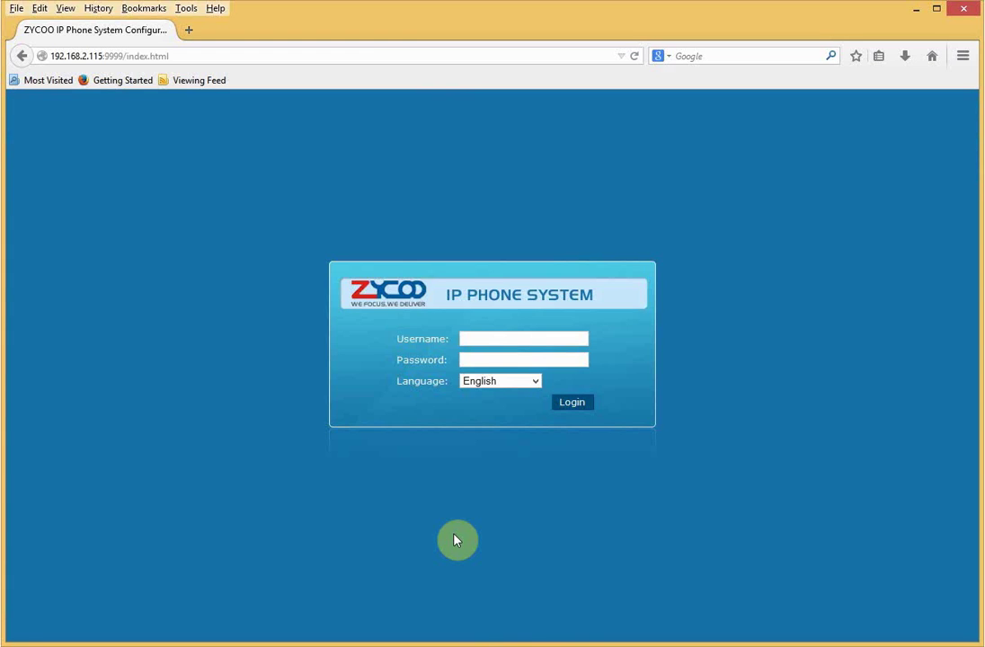
# Sign in as admin with the administrator password after the PBX restarts.
pyautogui.click(494, 339)
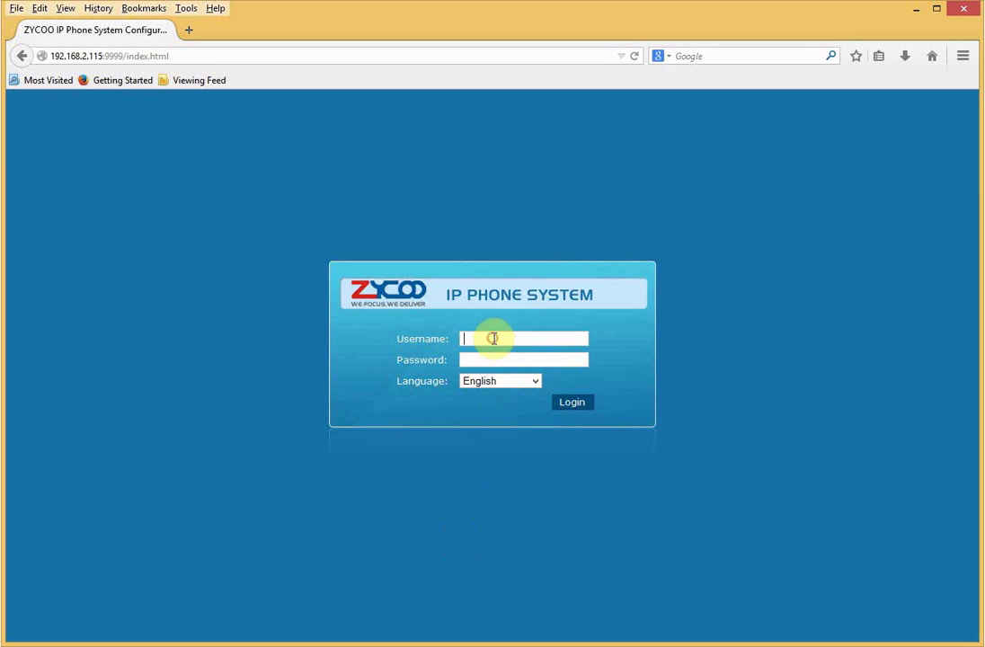
pyautogui.write('admin')
pyautogui.press('Tab')
pyautogui.write('password')
pyautogui.press('Return')
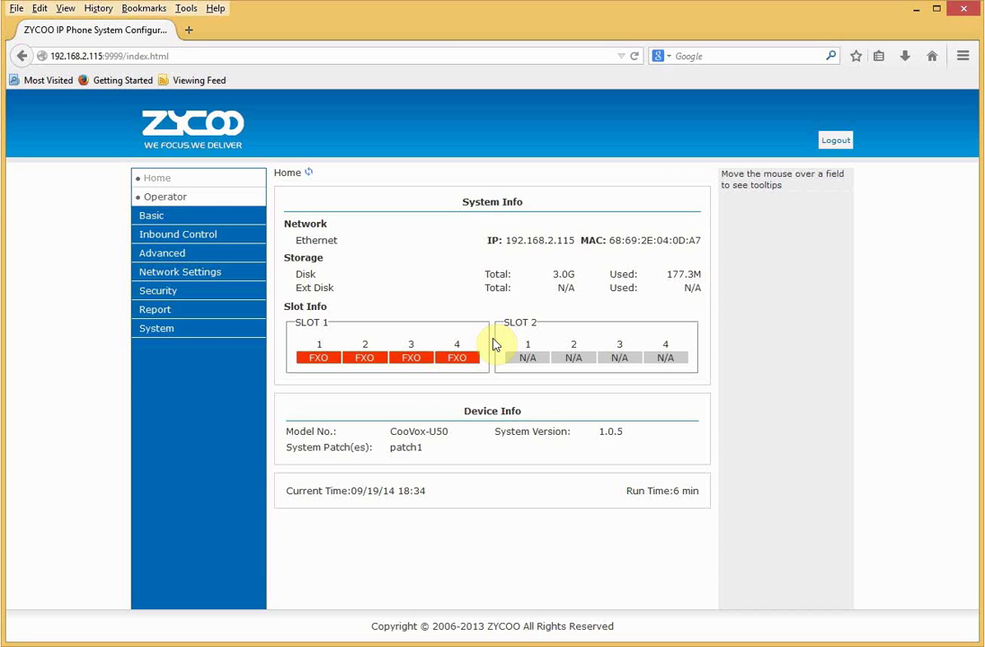
# Show extensions 800–809 under Basic > Extensions and start adding a new extension.
pyautogui.click(172, 216)
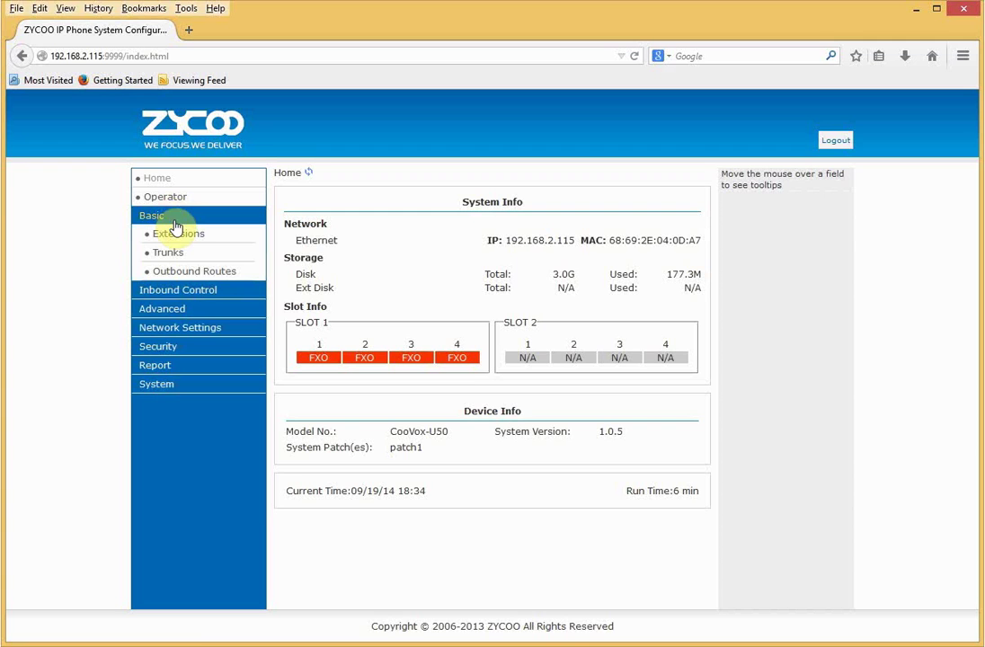
pyautogui.click(178, 234)
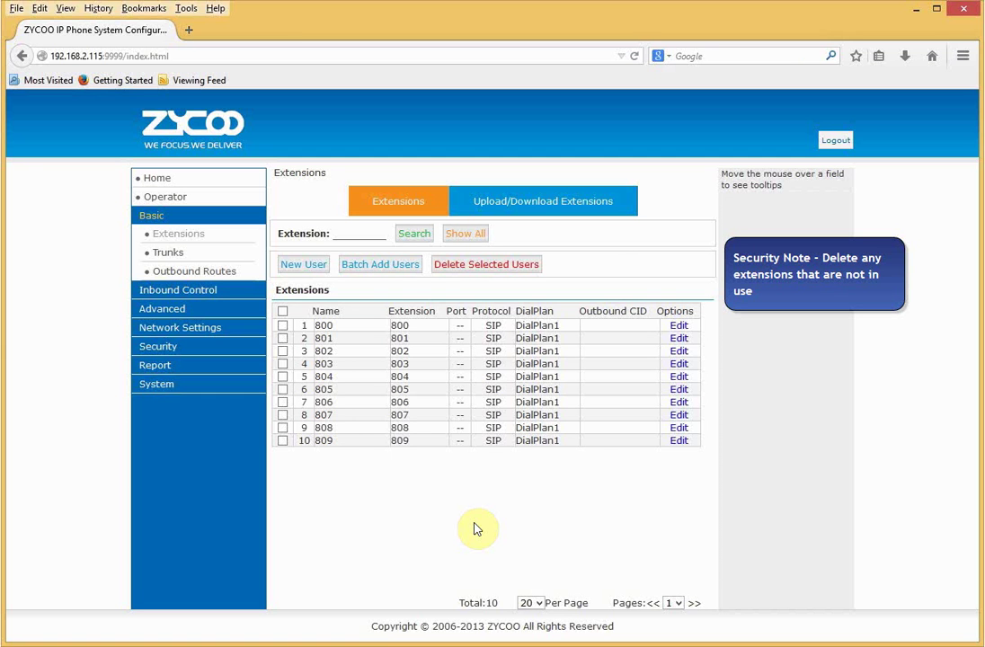
pyautogui.click(311, 266)
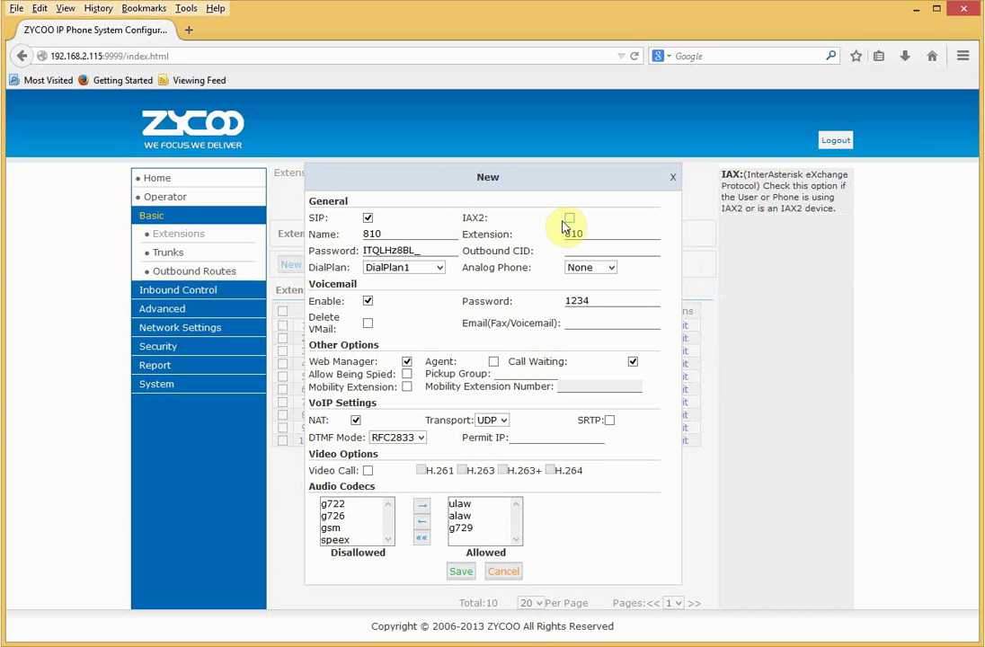
# Rename extension 810 to 'Office Phone 1' and review its generated SIP password and Outbound CID.
pyautogui.click(418, 236)
pyautogui.press('BackSpace')
pyautogui.press('BackSpace')
pyautogui.press('BackSpace')
pyautogui.write('Office')
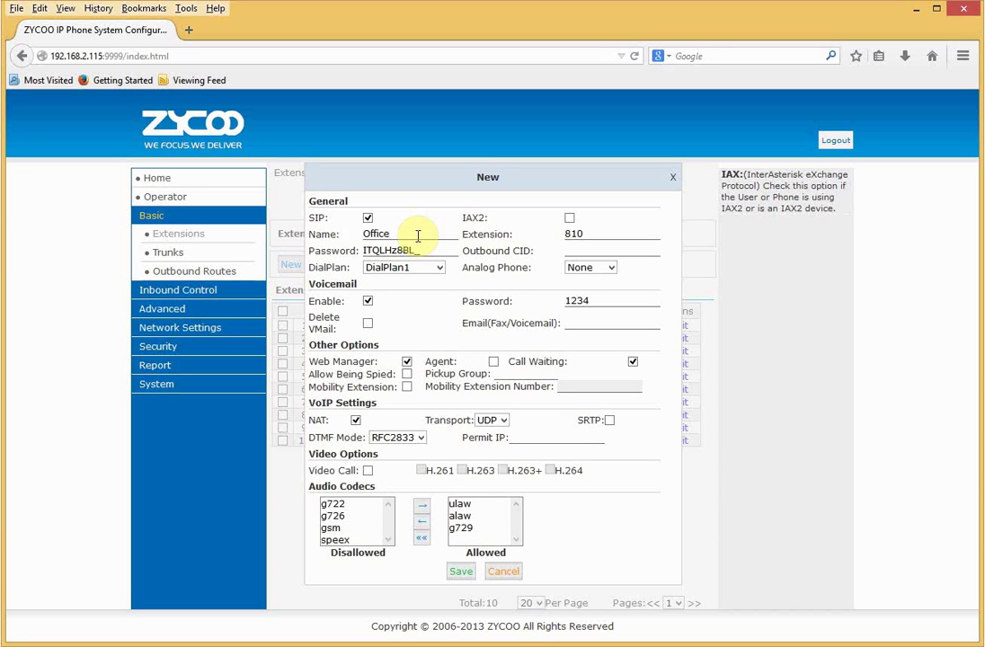
pyautogui.write(' Phone 1')
pyautogui.moveTo(446, 250); pyautogui.dragTo(364, 251)
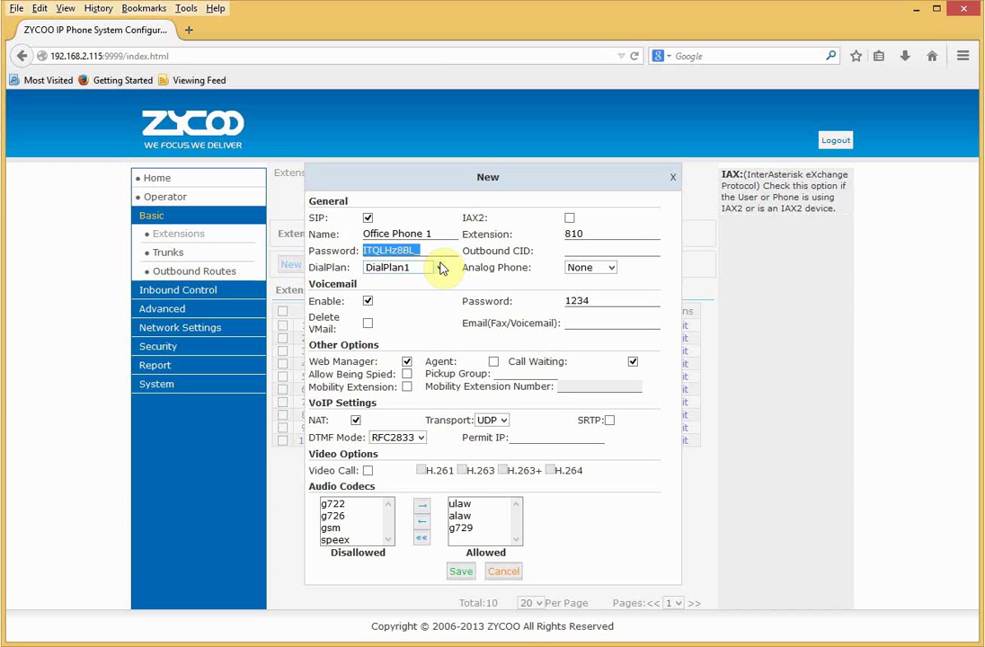
pyautogui.click(572, 251)
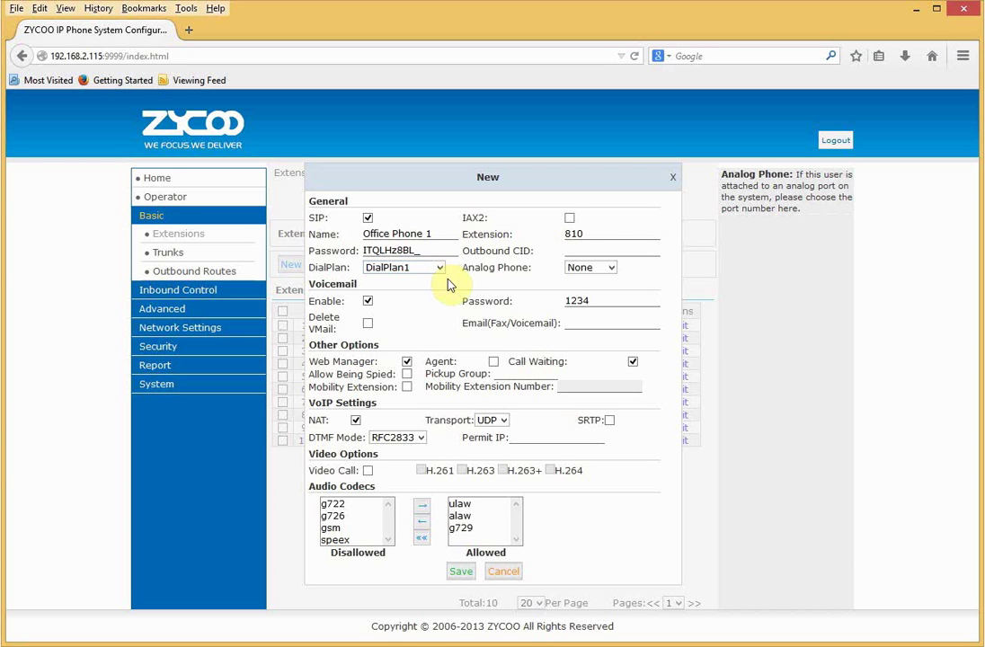
# Keep the analog phone port as None and review the voicemail password and e-mail fields.
pyautogui.click(596, 272)
pyautogui.click(598, 278)
pyautogui.doubleClick(593, 302)
pyautogui.click(567, 324)
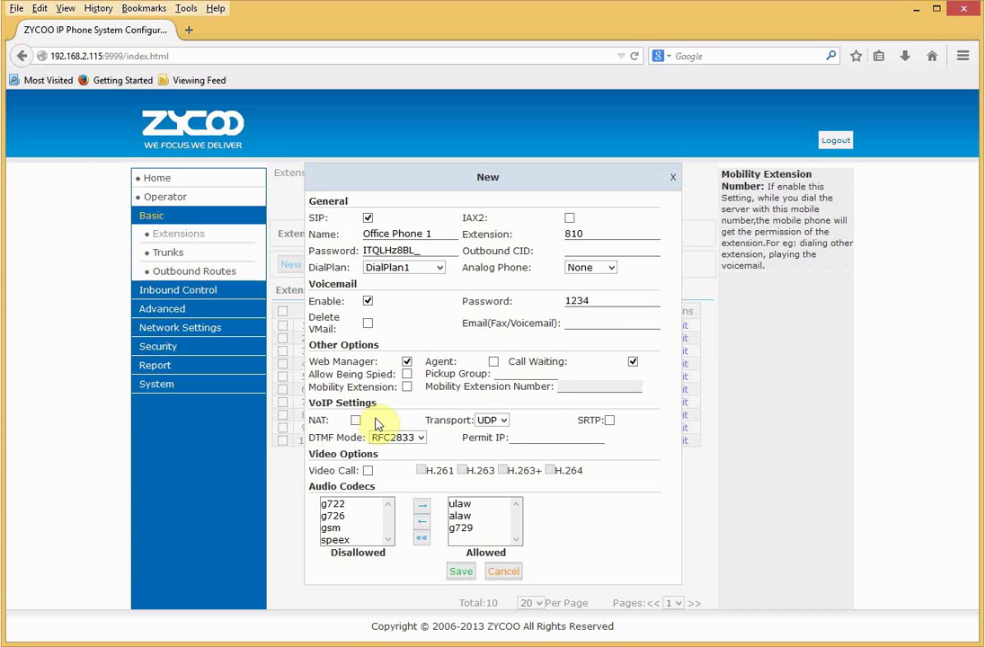
# Keep UDP transport with video calls off, and save extension 810.
pyautogui.click(495, 426)
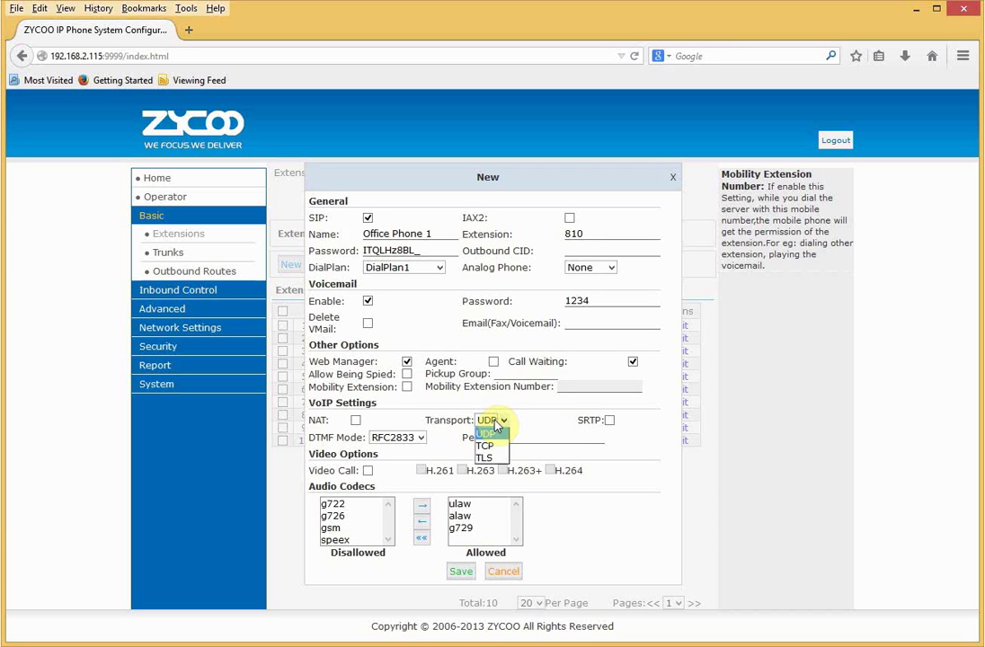
pyautogui.click(494, 427)
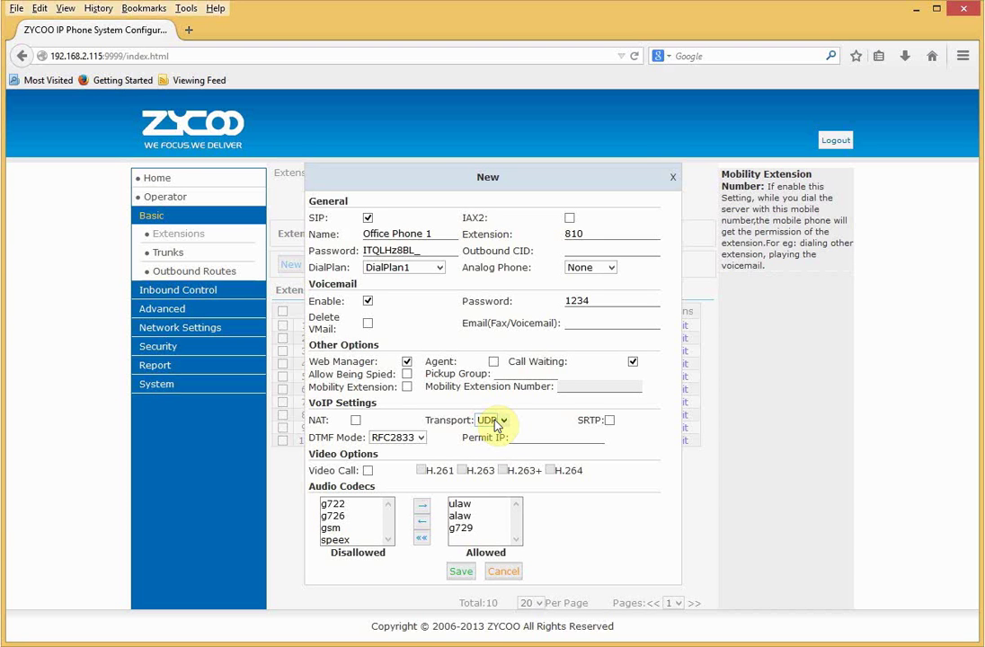
pyautogui.click(368, 471)
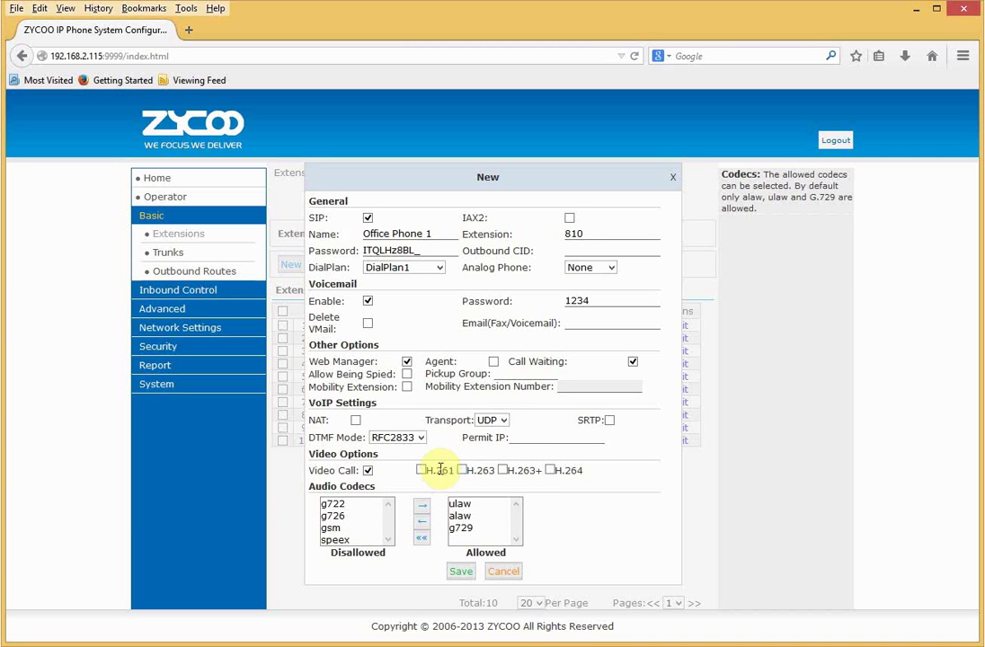
pyautogui.click(370, 473)
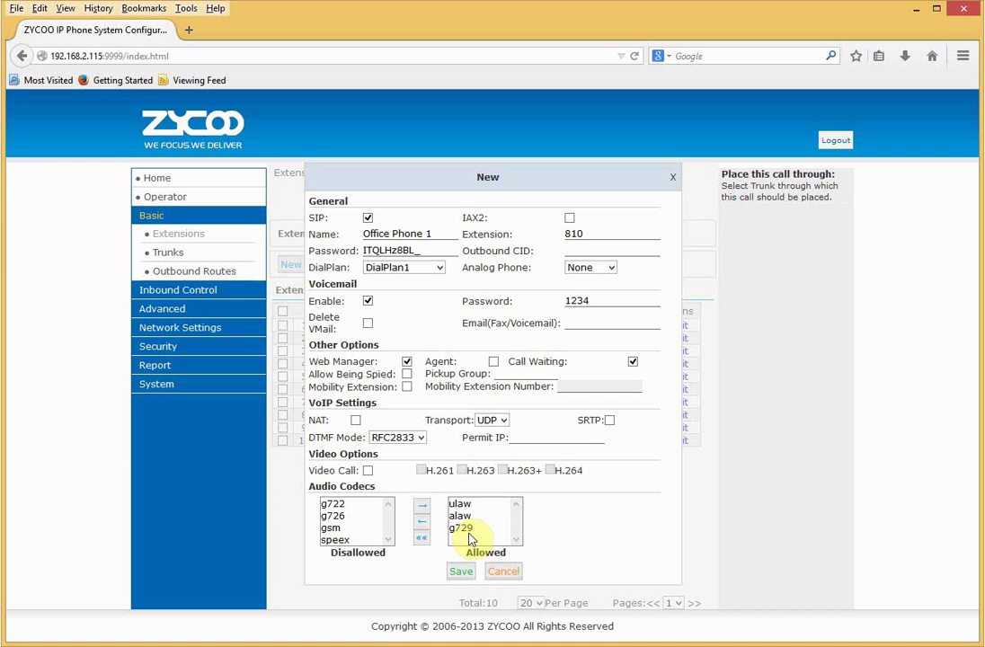
pyautogui.click(459, 573)
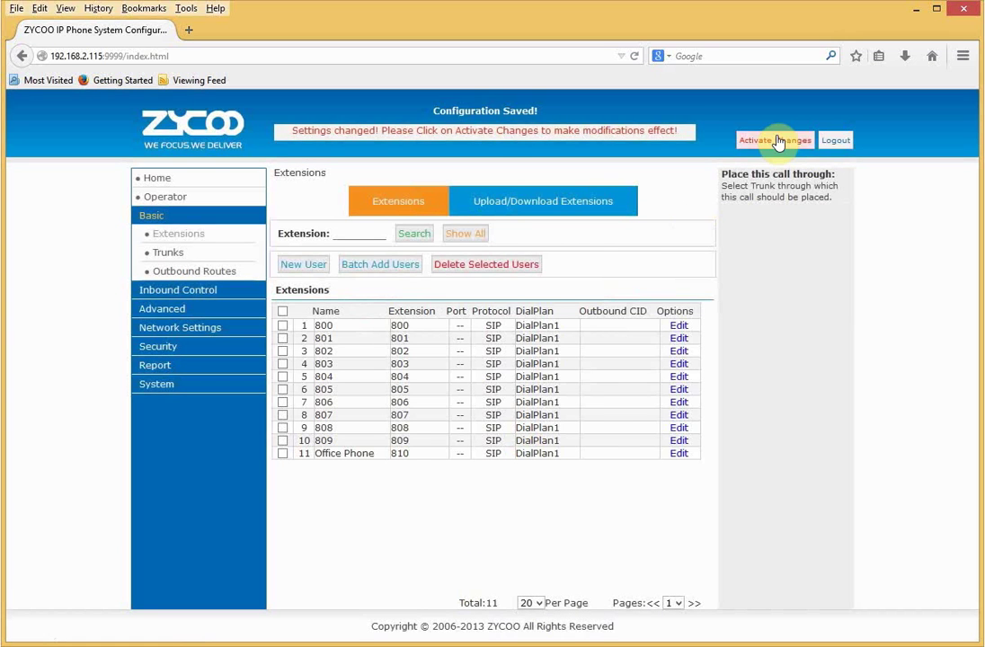
# Activate the saved changes so Office Phone 810 is listed, then open a blank browser tab.
pyautogui.click(777, 142)
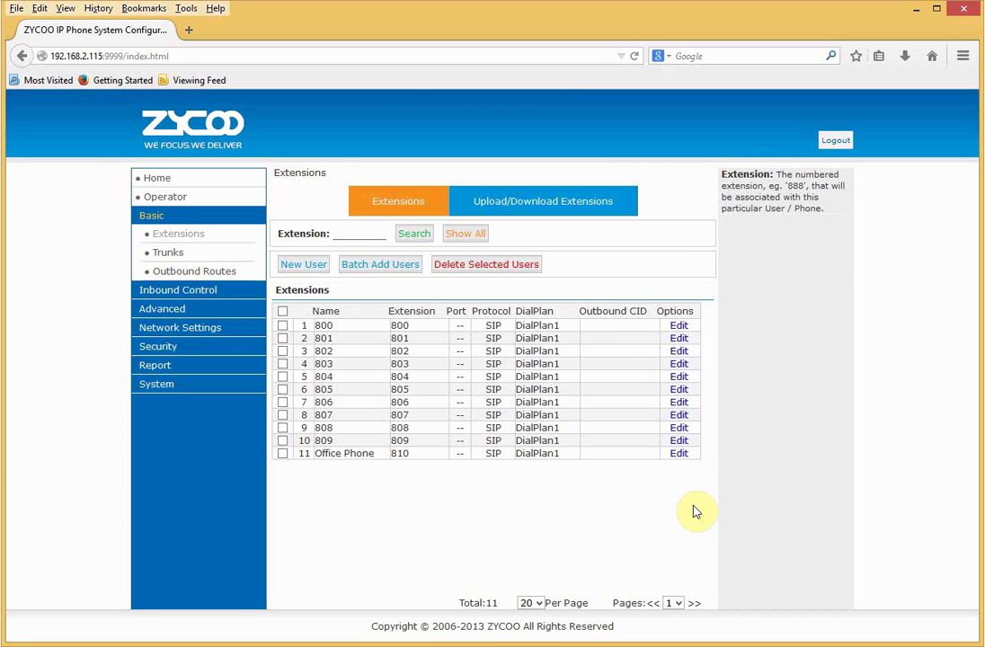
pyautogui.click(190, 33)
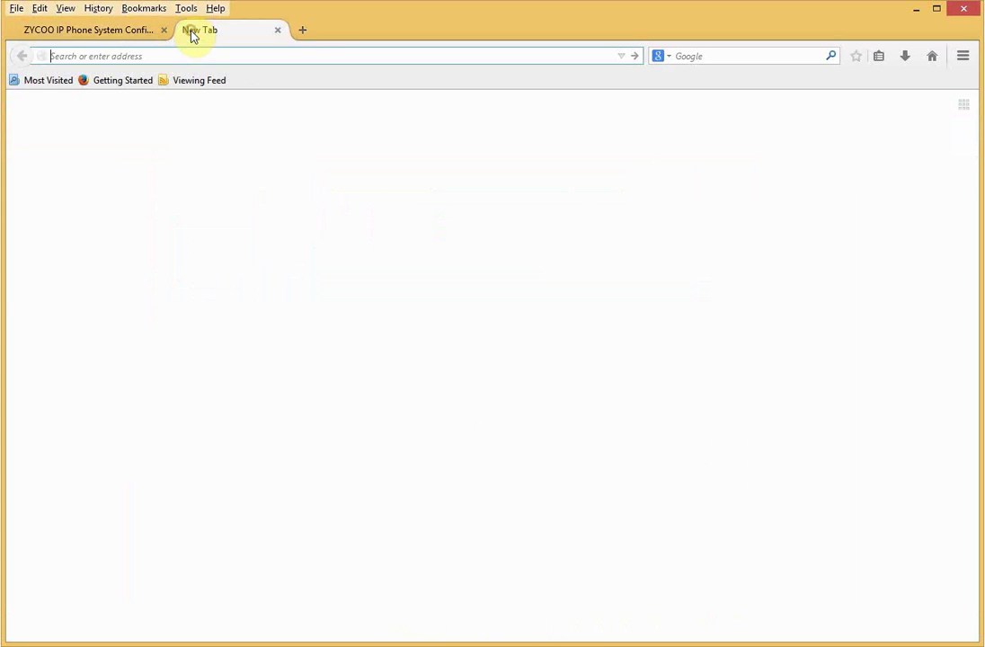
# Load the phone at 192.168.2.220 with admin access and show its Account 1 settings.
pyautogui.write('1')
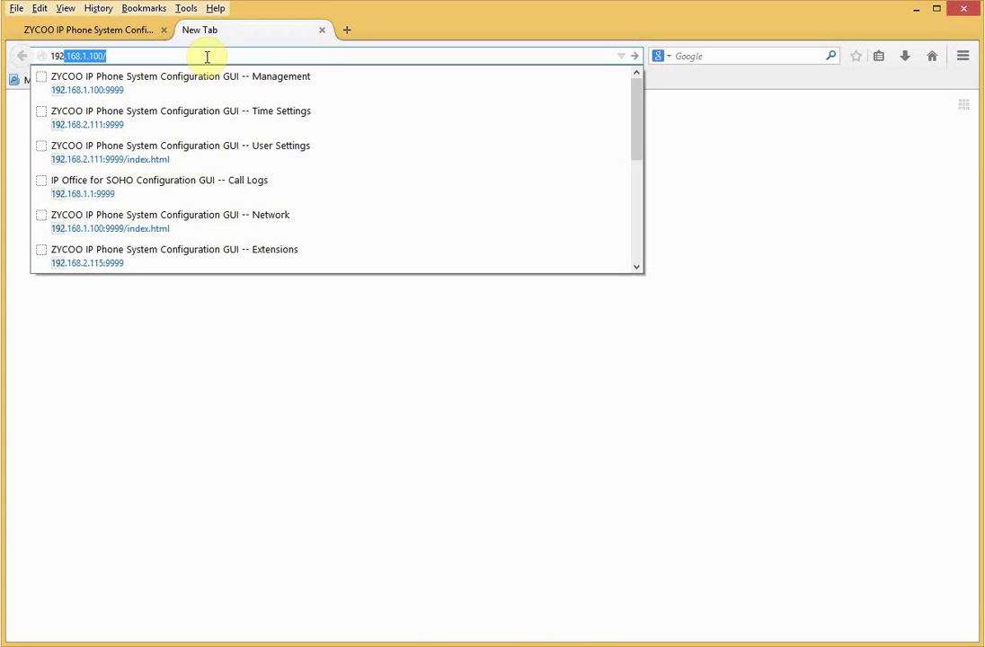
pyautogui.write('92.168.2.')
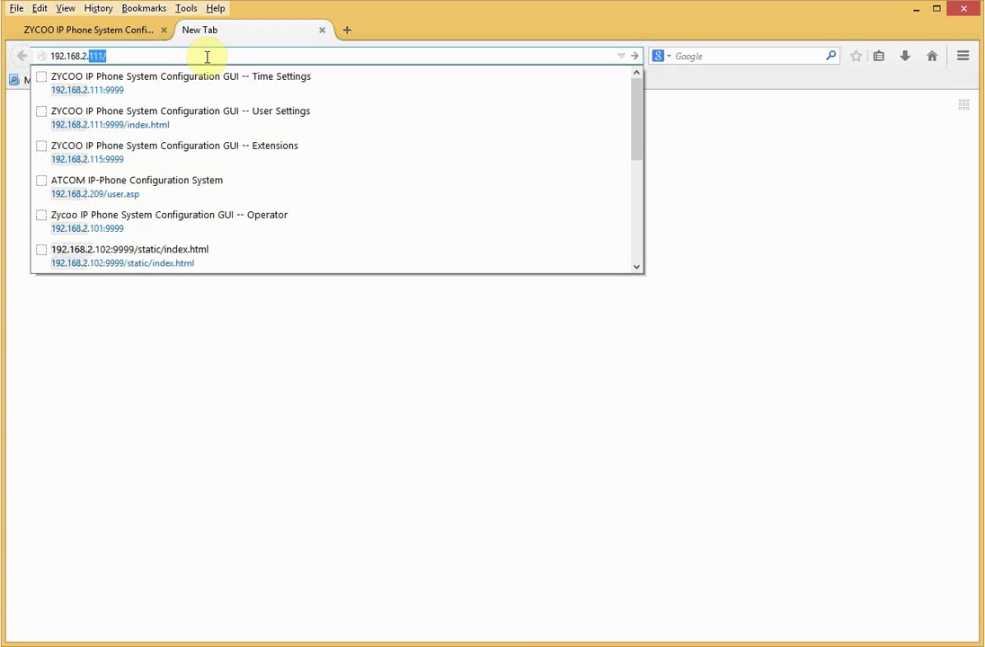
pyautogui.write('220')
pyautogui.press('Return')
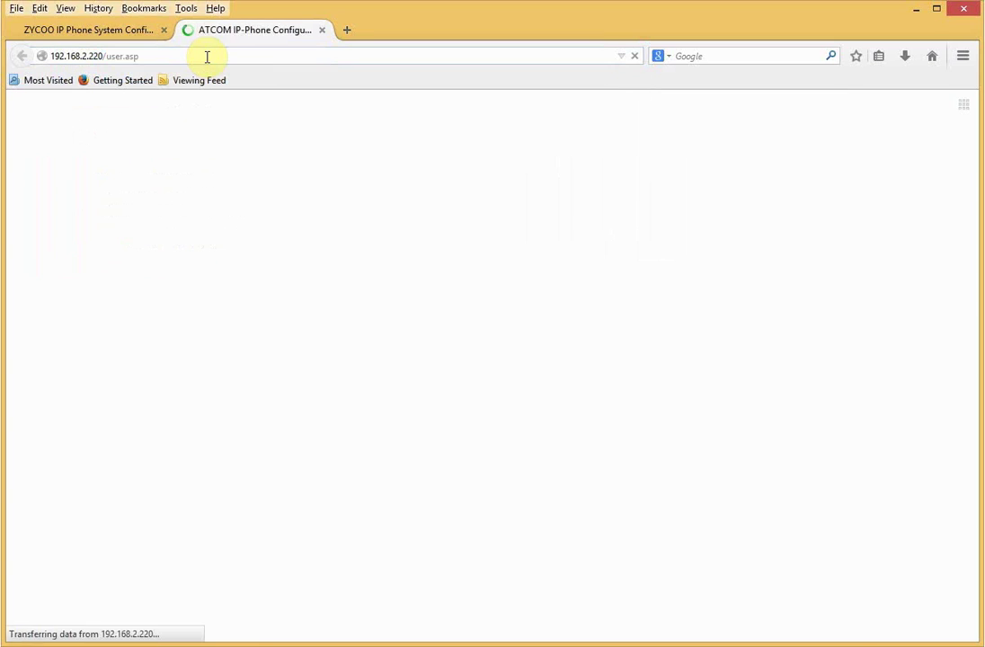
pyautogui.click(845, 99)
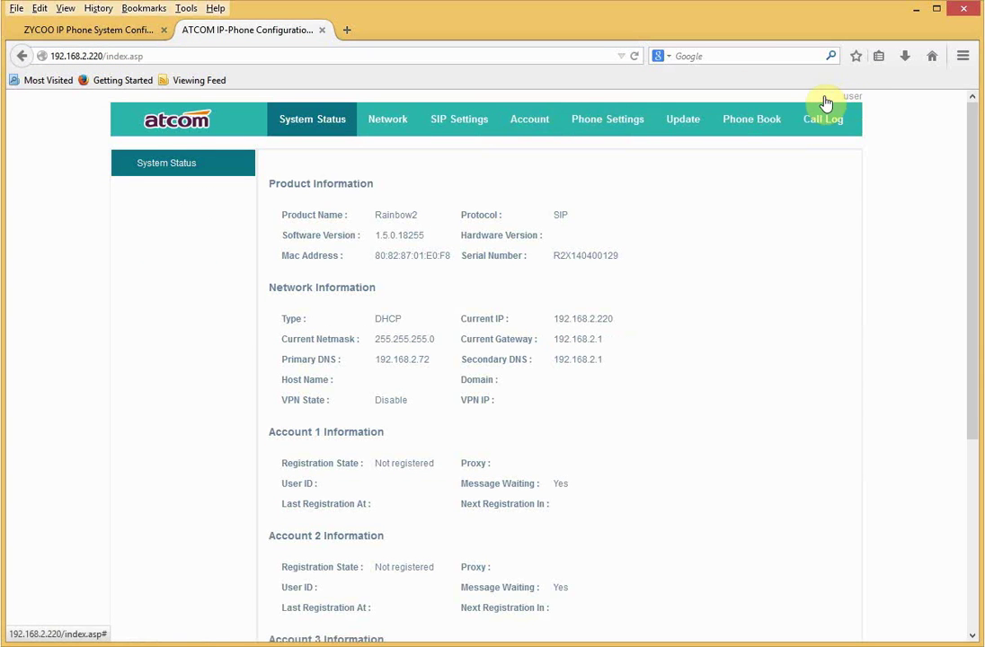
pyautogui.click(540, 120)
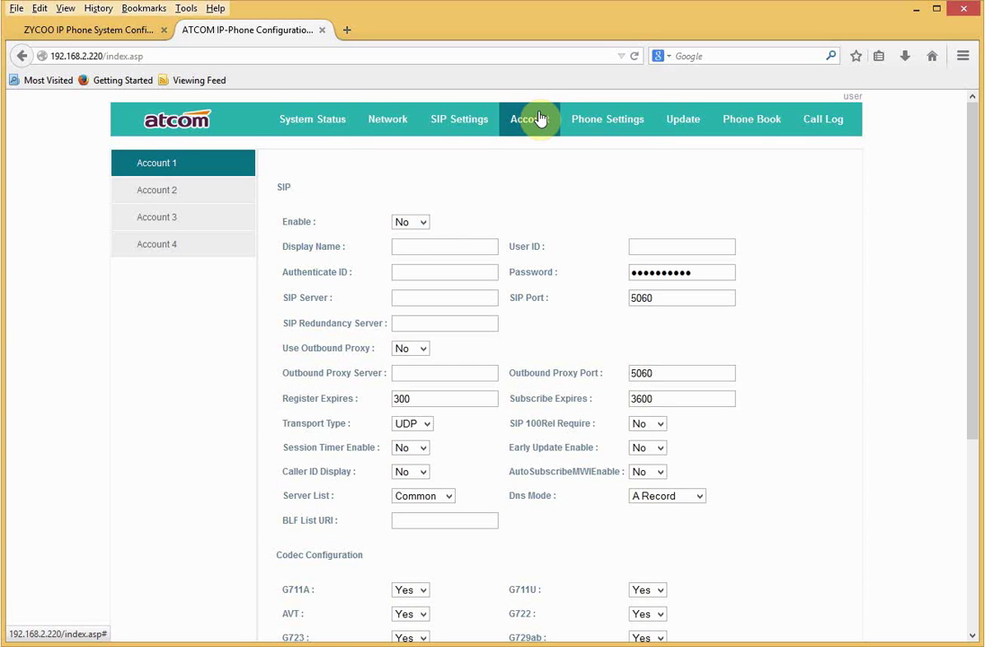
# Enable Account 1 with display name 'My phone', user ID 810 and authenticate ID 810.
pyautogui.click(416, 222)
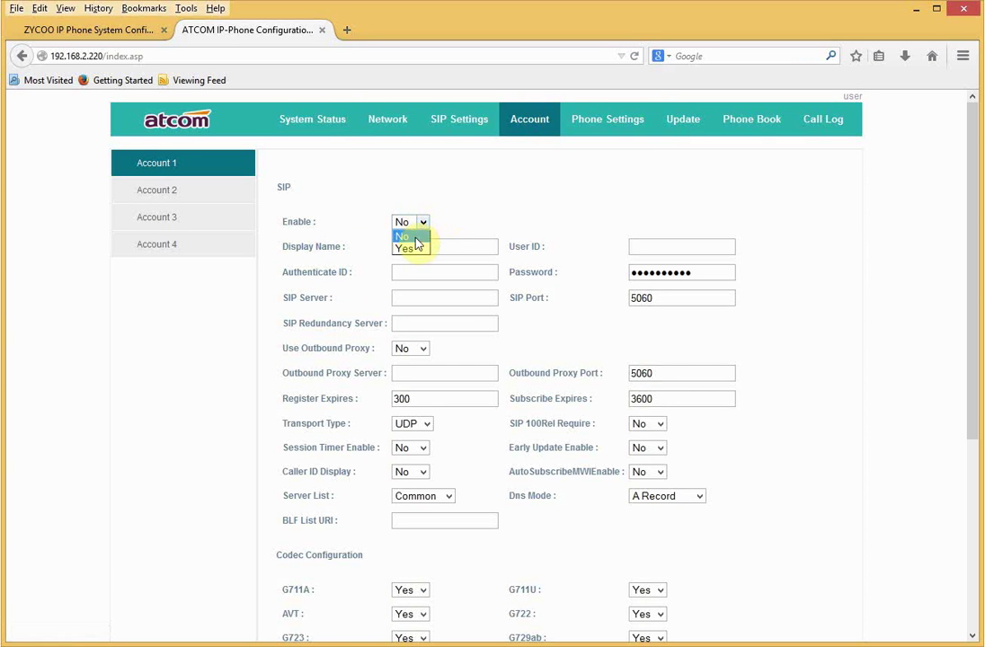
pyautogui.click(415, 249)
pyautogui.click(415, 245)
pyautogui.write('My phone')
pyautogui.click(656, 246)
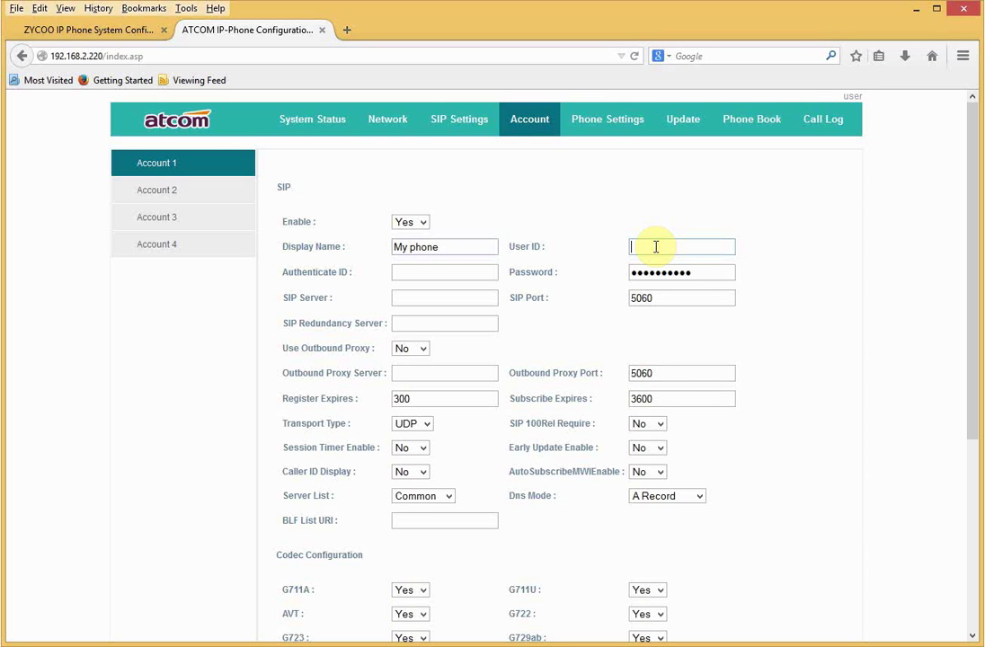
pyautogui.write('810')
pyautogui.click(417, 270)
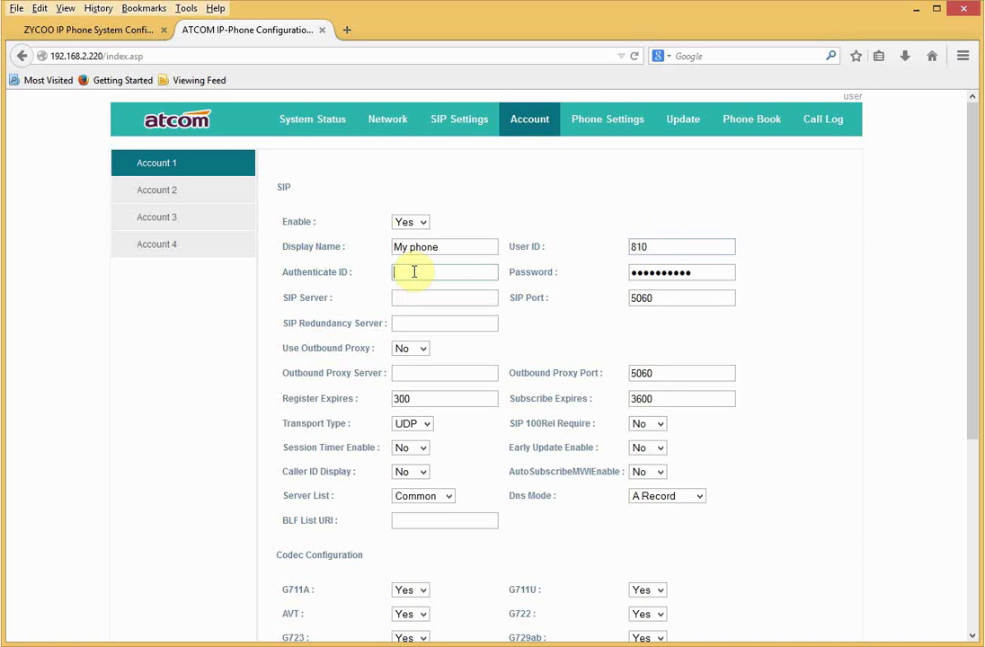
pyautogui.write('810')
# Enter the account password and SIP server 192.168.2.115, then submit and acknowledge the success message.
pyautogui.moveTo(699, 272); pyautogui.dragTo(600, 276)
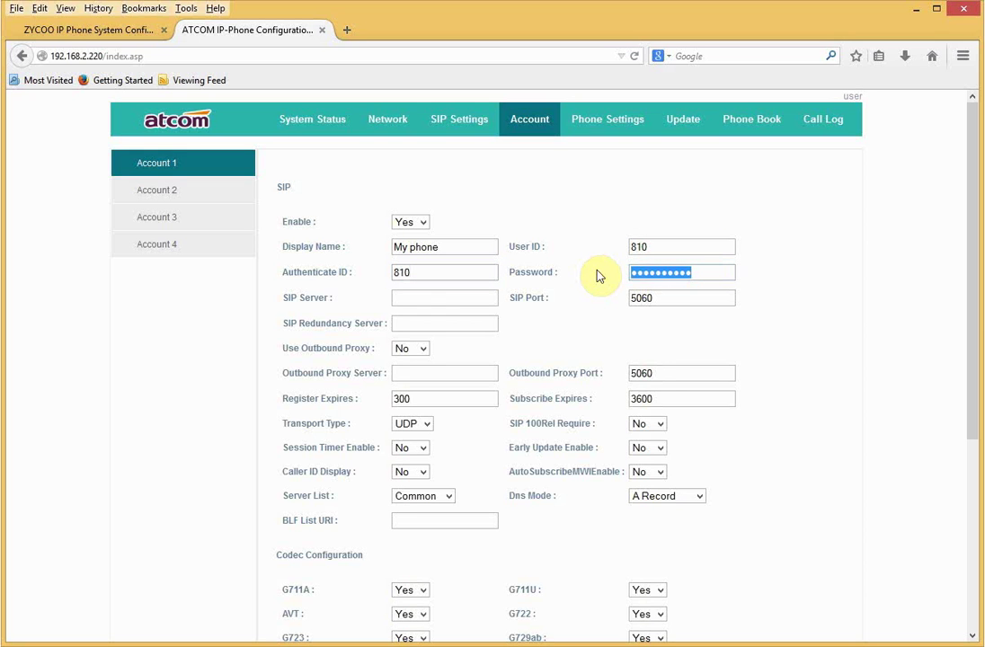
pyautogui.press('End')
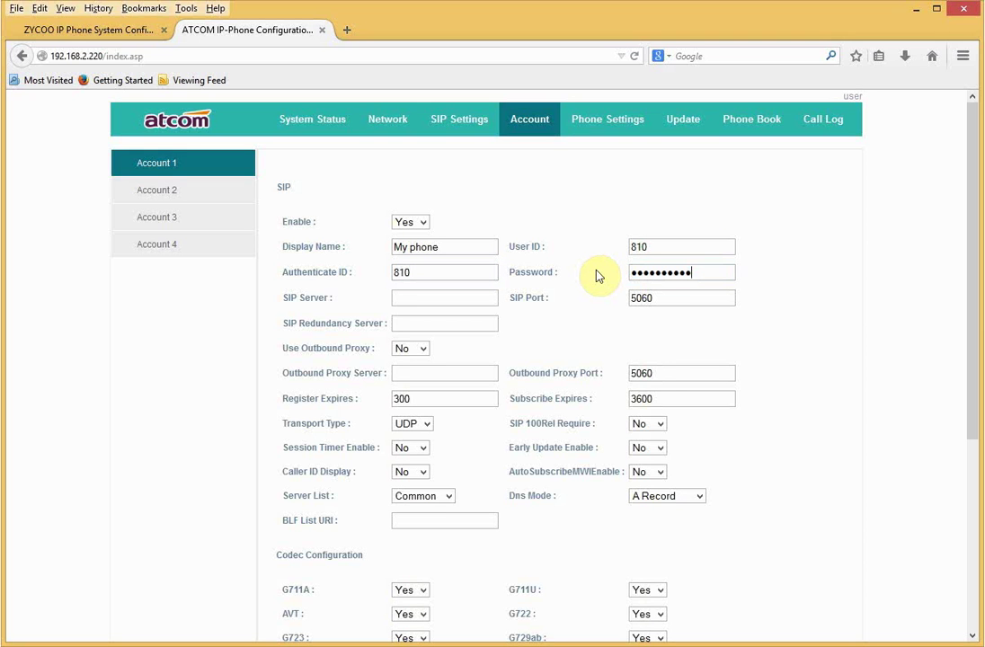
pyautogui.click(430, 301)
pyautogui.write('192')
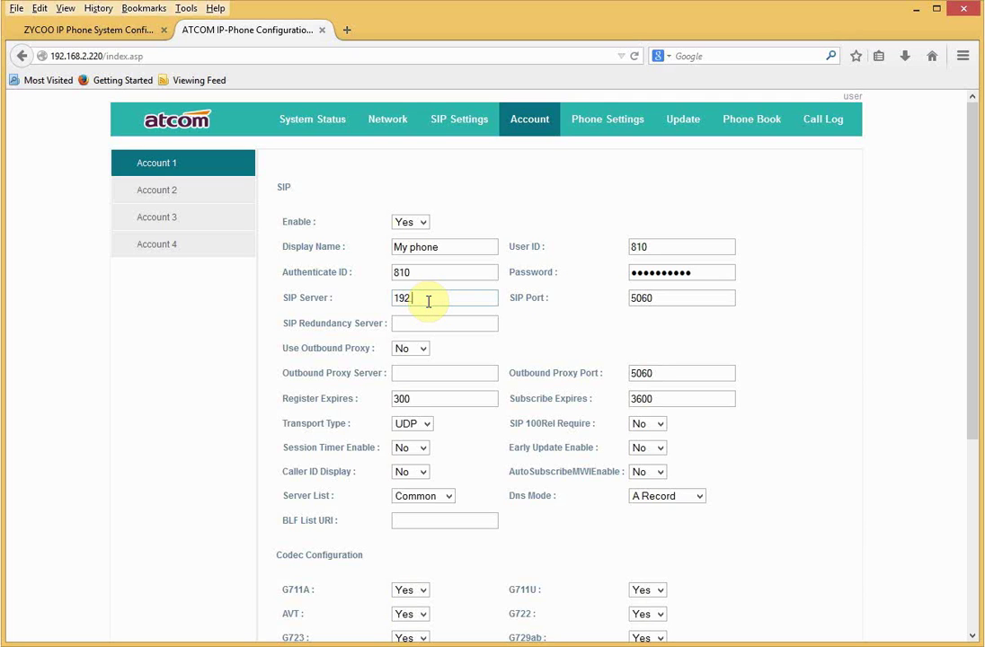
pyautogui.write('.168.2.115')
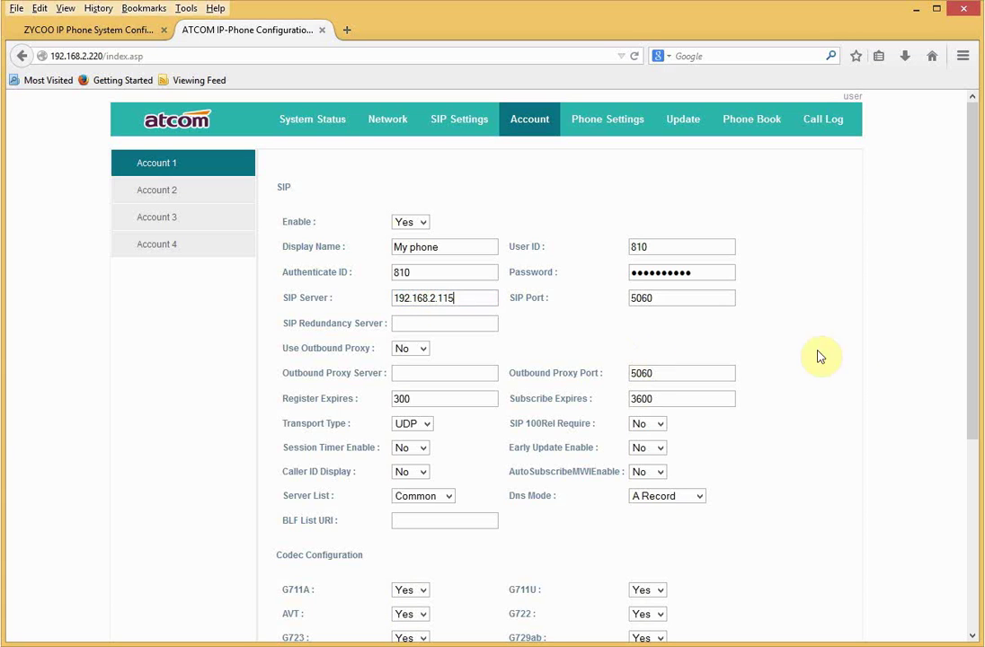
pyautogui.scroll(-4, 850, 371)
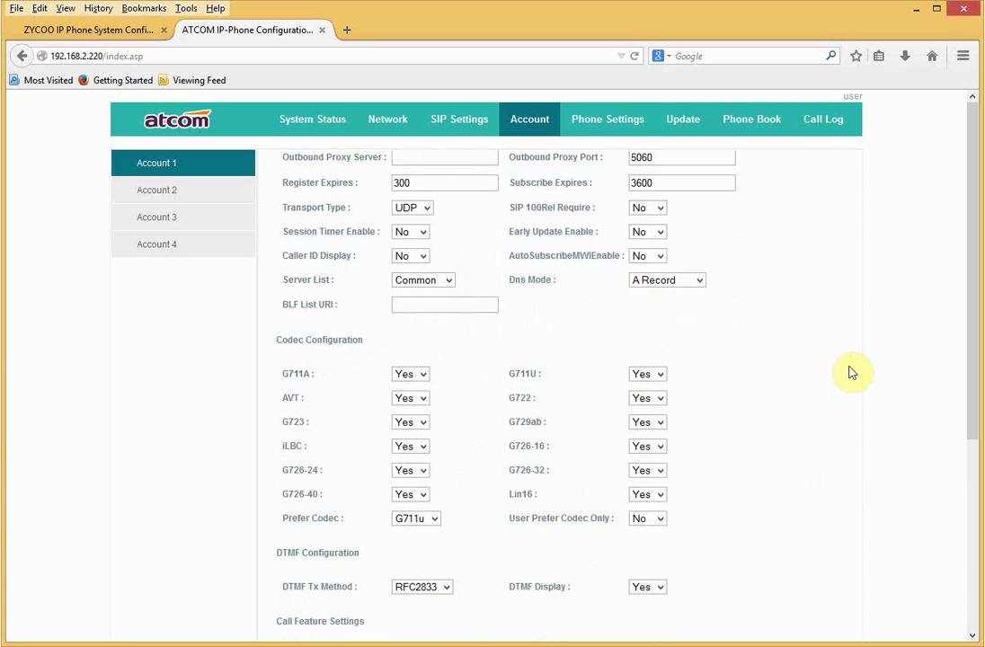
pyautogui.scroll(-5, 975, 523)
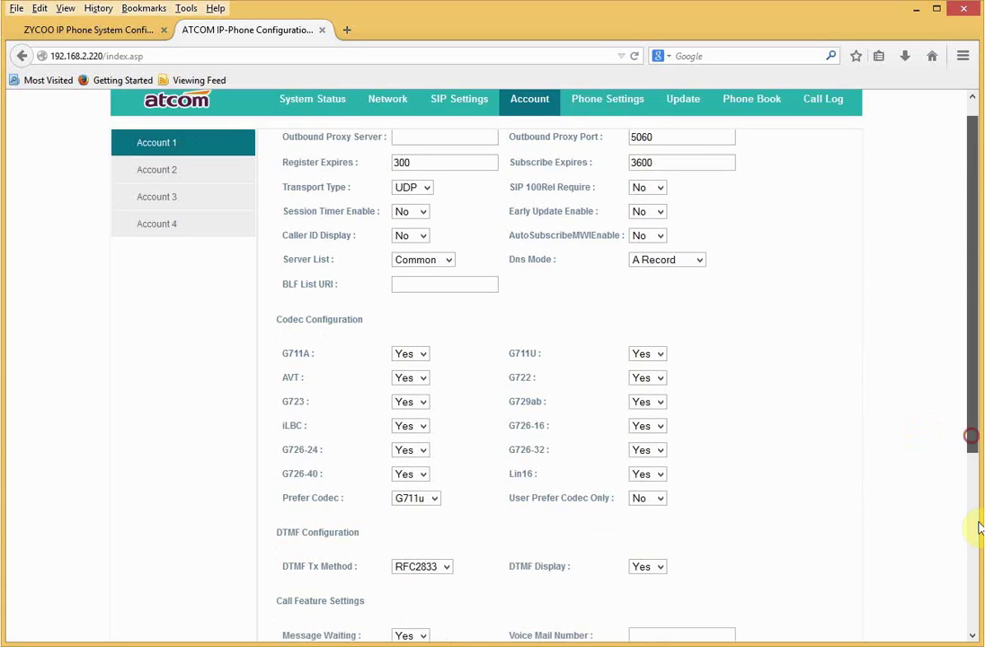
pyautogui.click(316, 564)
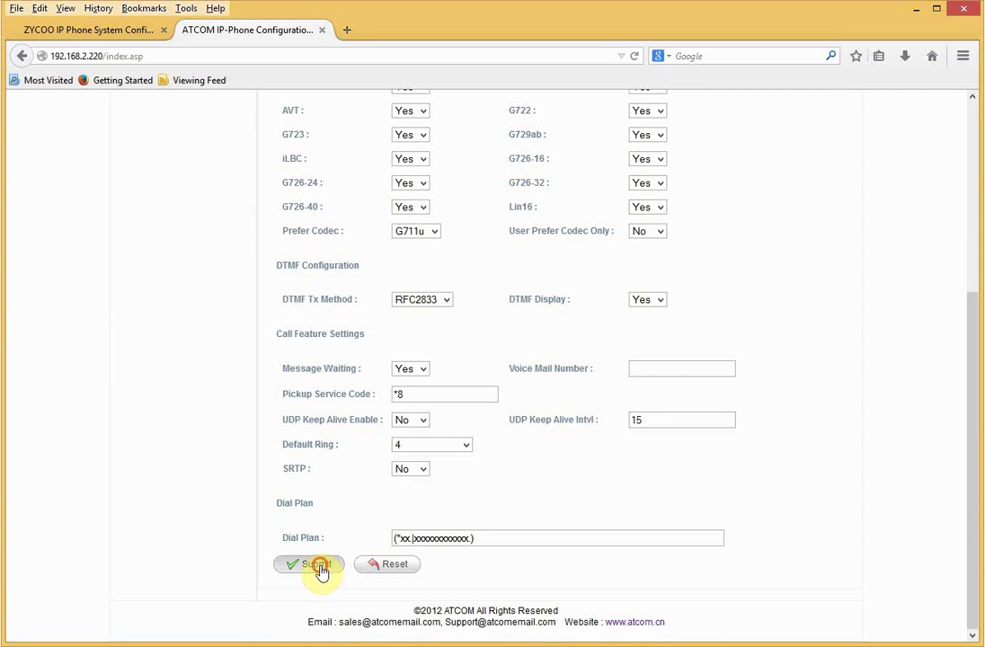
pyautogui.click(495, 393)
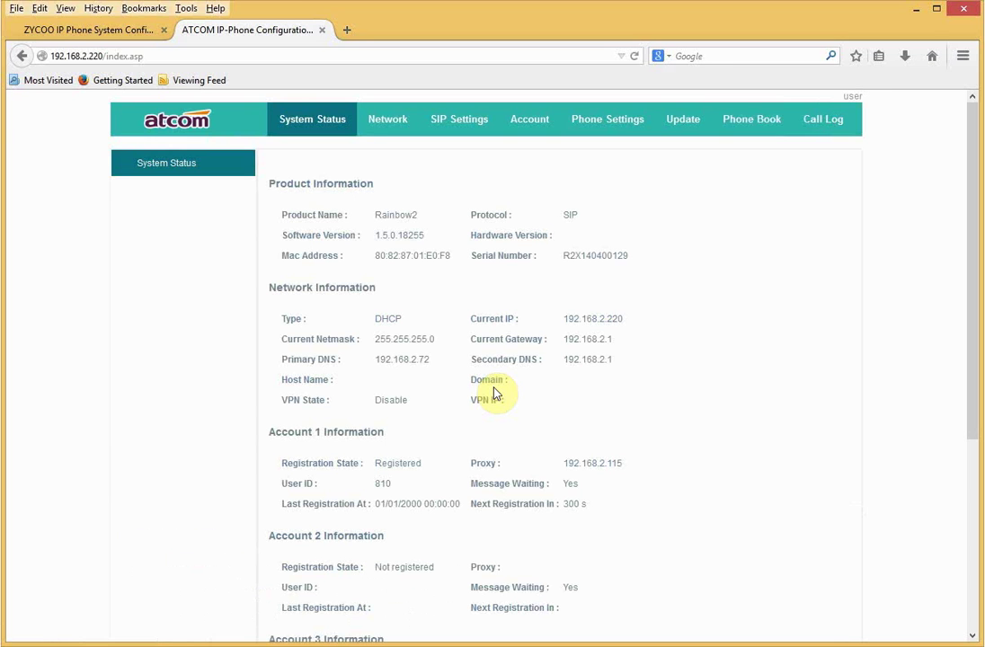
# Confirm Account 1 shows Registered on System Status, then close the phone's configuration tab.
pyautogui.moveTo(429, 465); pyautogui.dragTo(377, 467)
pyautogui.click(321, 30)
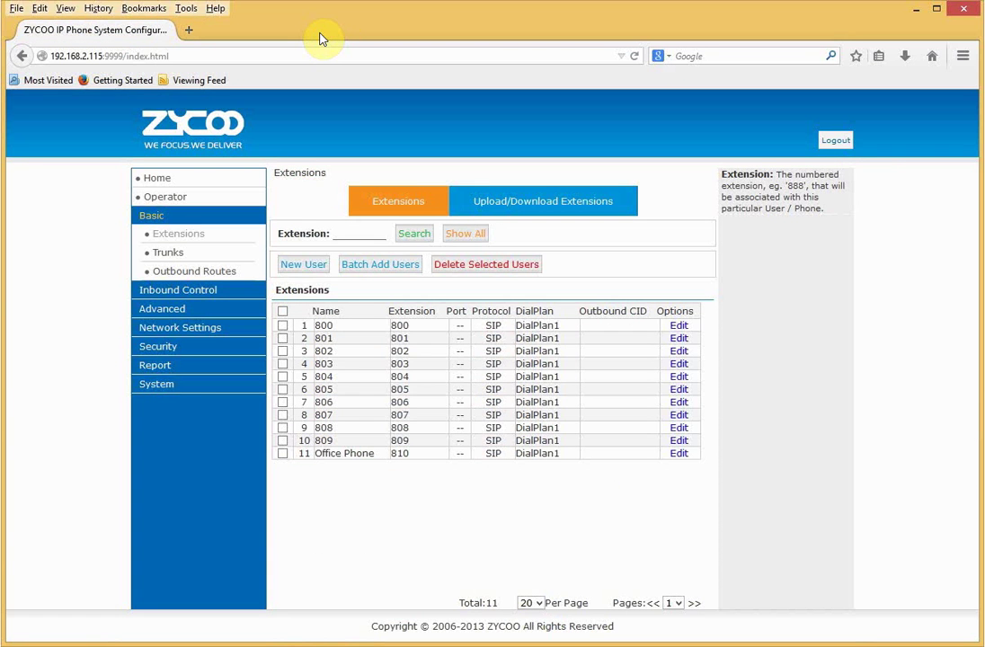
# Check that 810 is online in the Operator panel, then view Home system info with four FXO ports.
pyautogui.click(177, 199)
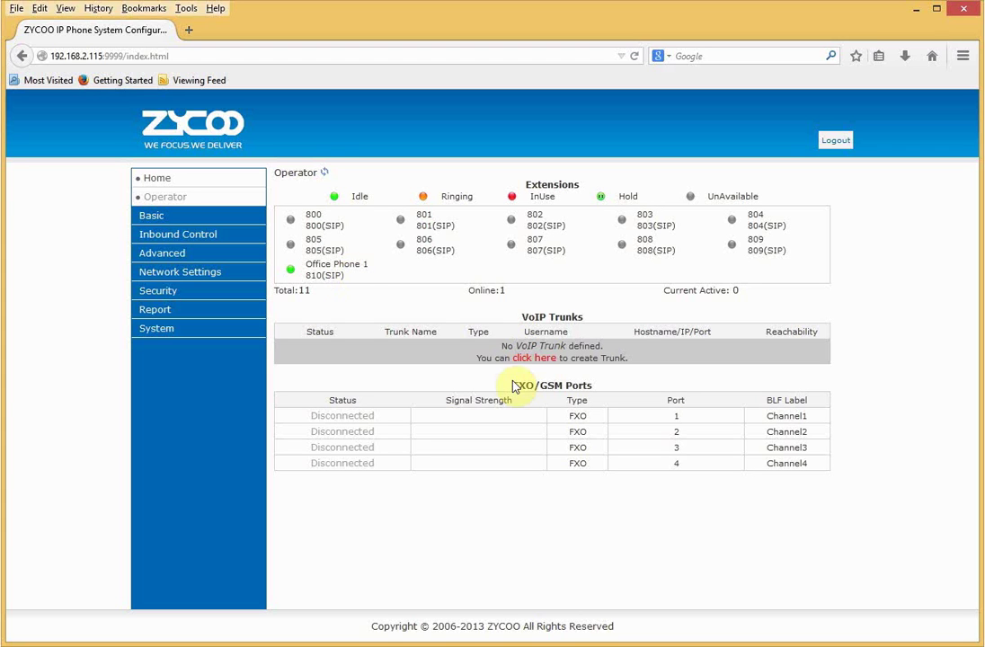
pyautogui.click(199, 181)
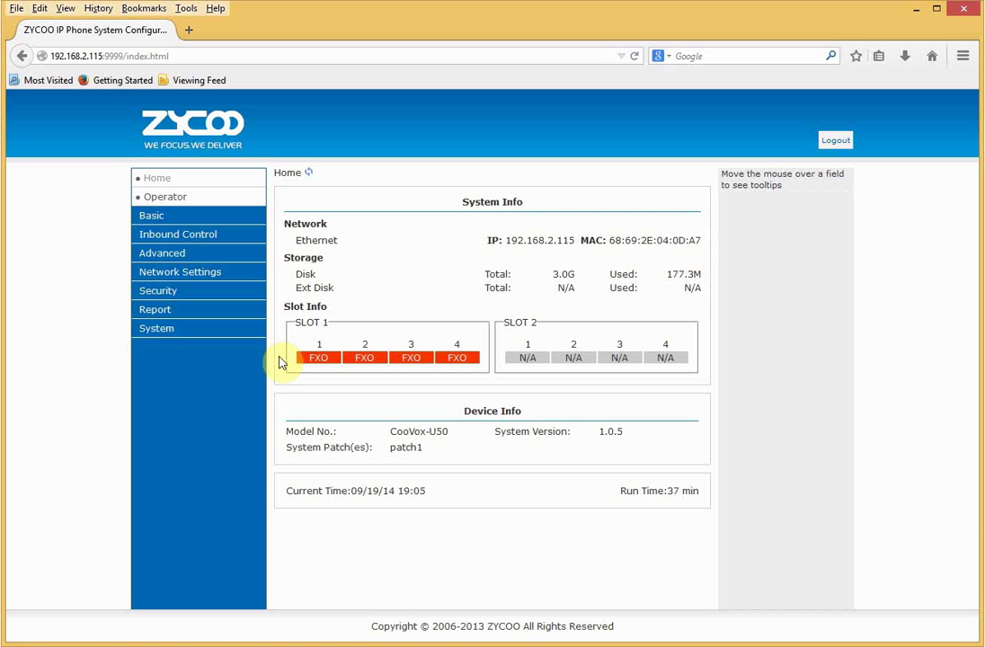
# Open System > Module Settings and keep Slot 1's module type as FXS/FXO/GSM.
pyautogui.click(149, 331)
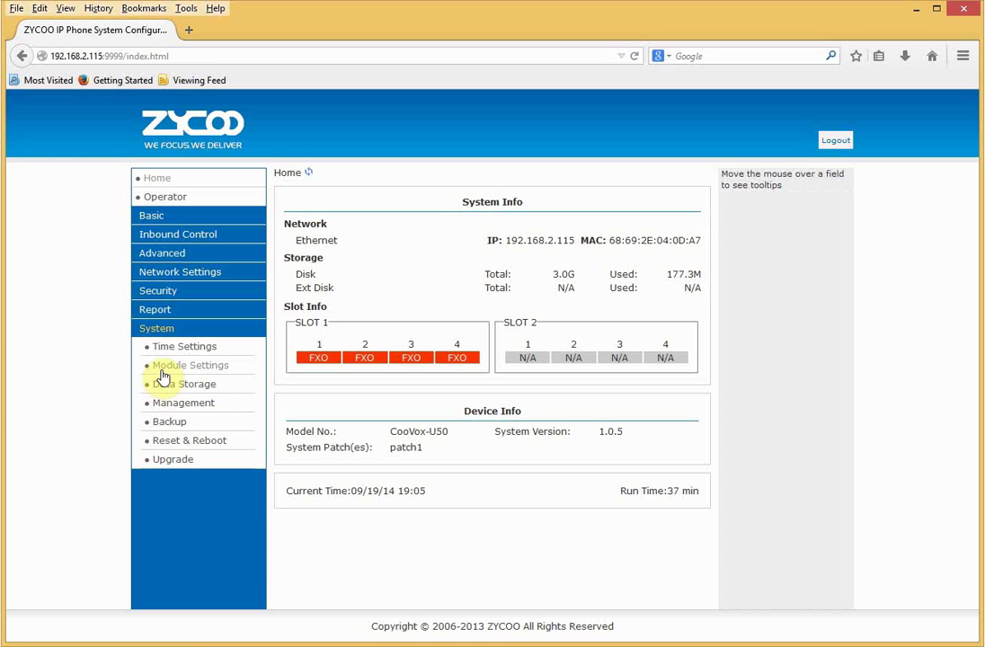
pyautogui.click(161, 369)
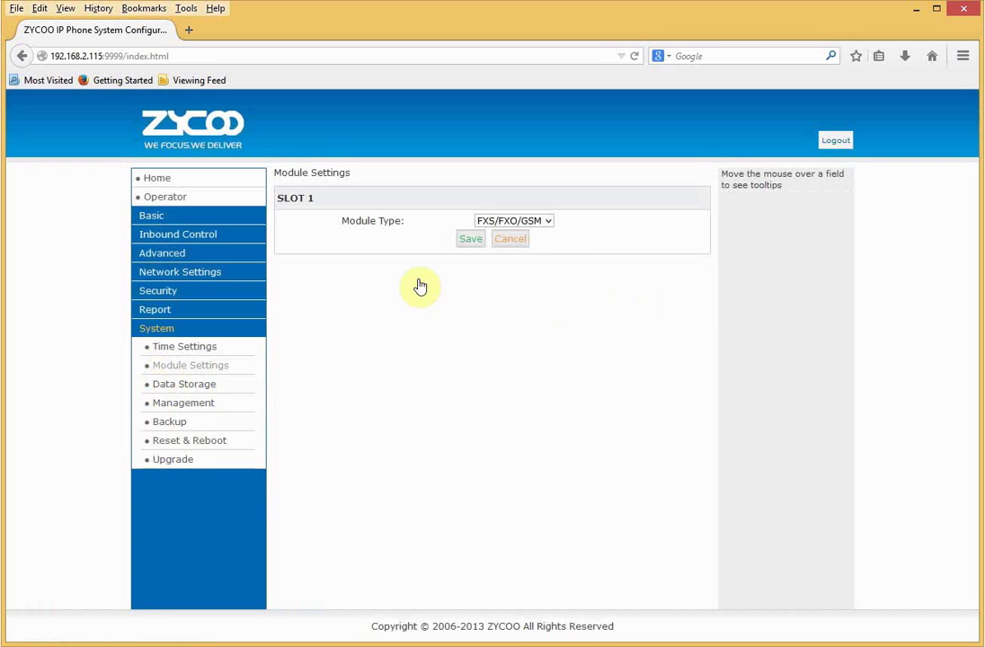
pyautogui.click(551, 224)
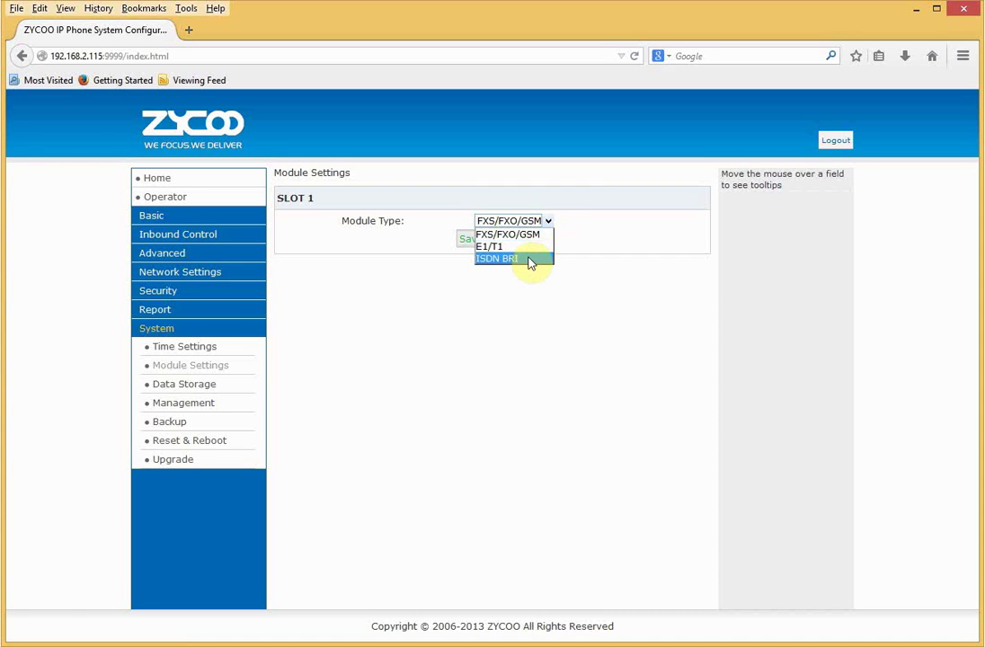
pyautogui.click(506, 334)
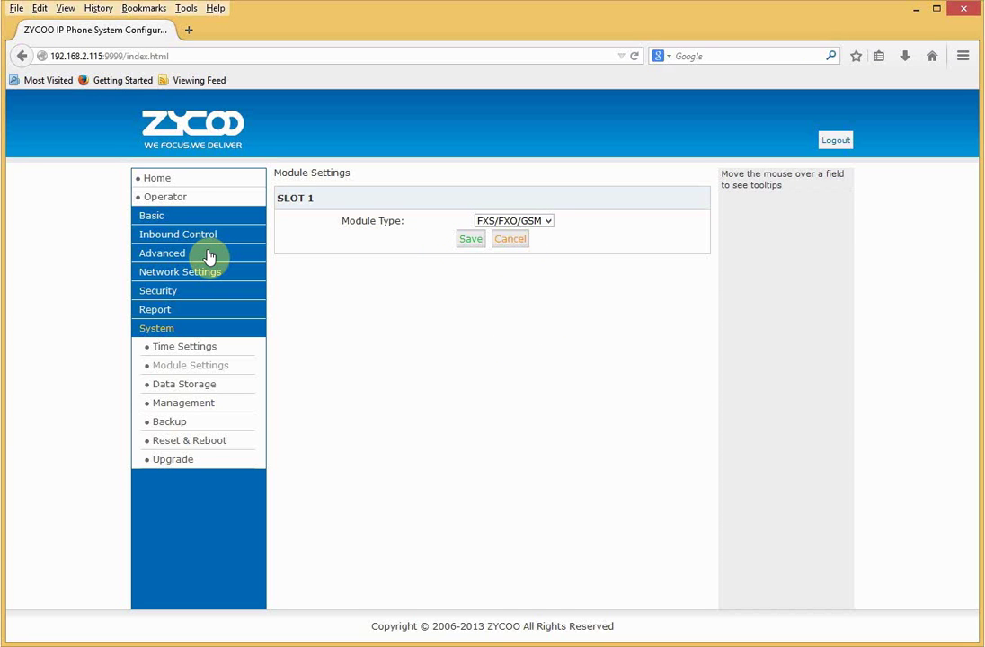
pyautogui.click(169, 221)
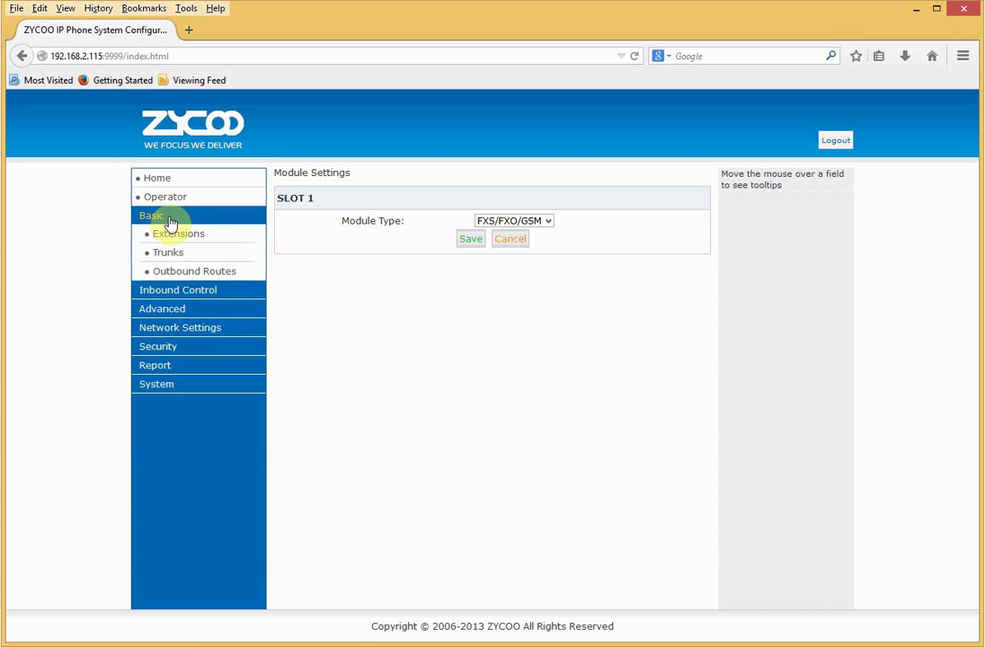
# Go to Trunks, switch to the FXO/GSM Trunks list, and start a new FXO/GSM trunk.
pyautogui.click(167, 254)
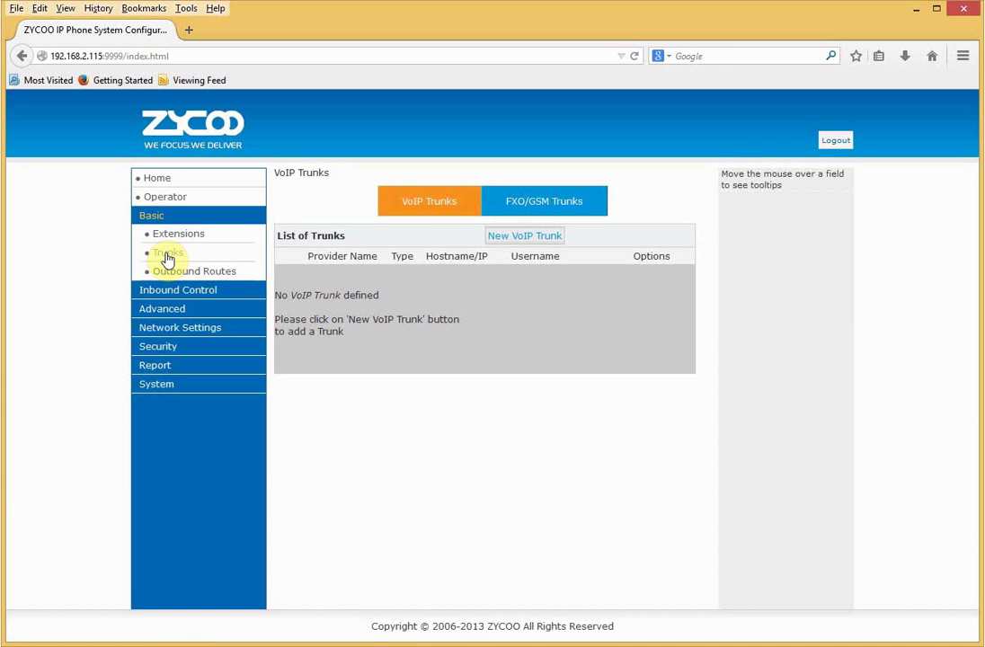
pyautogui.click(531, 203)
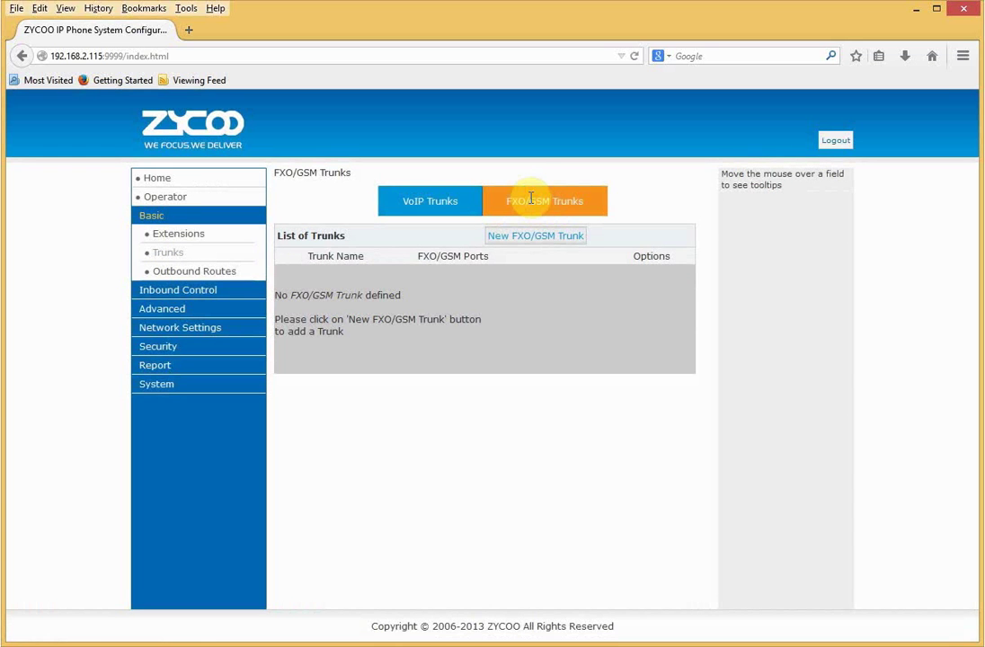
pyautogui.click(535, 237)
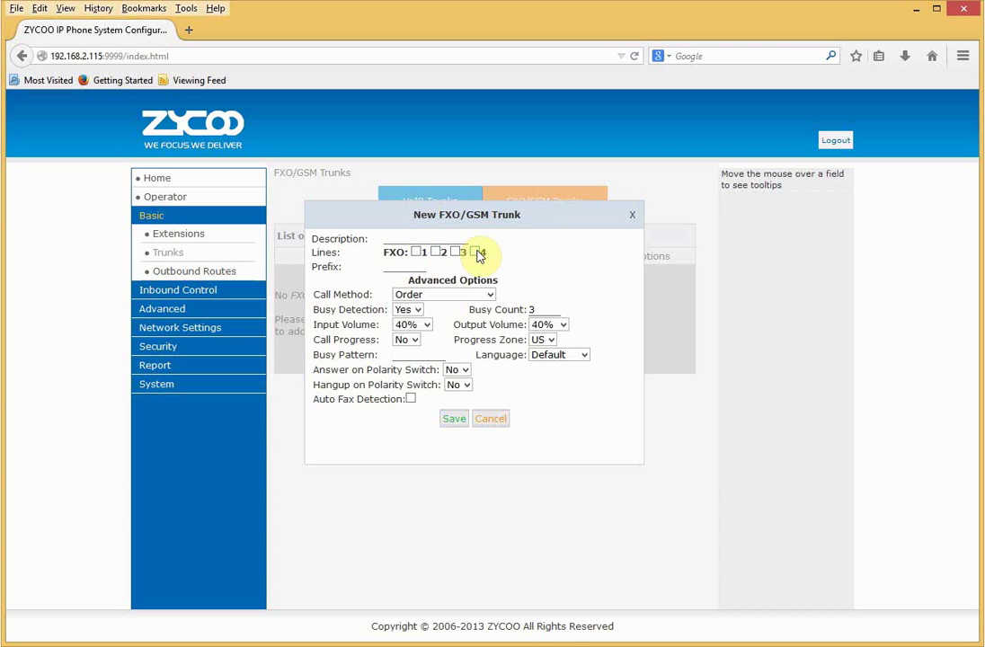
# Name the trunk 'BT Out', assign FXO line 1, and keep Order as the call method.
pyautogui.click(422, 239)
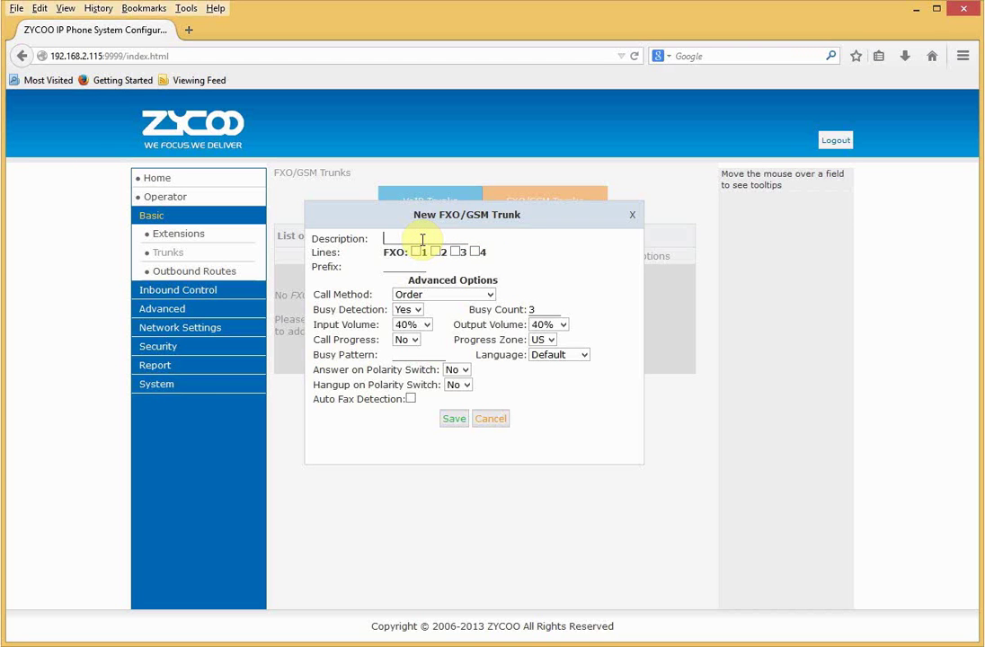
pyautogui.write('BT Out')
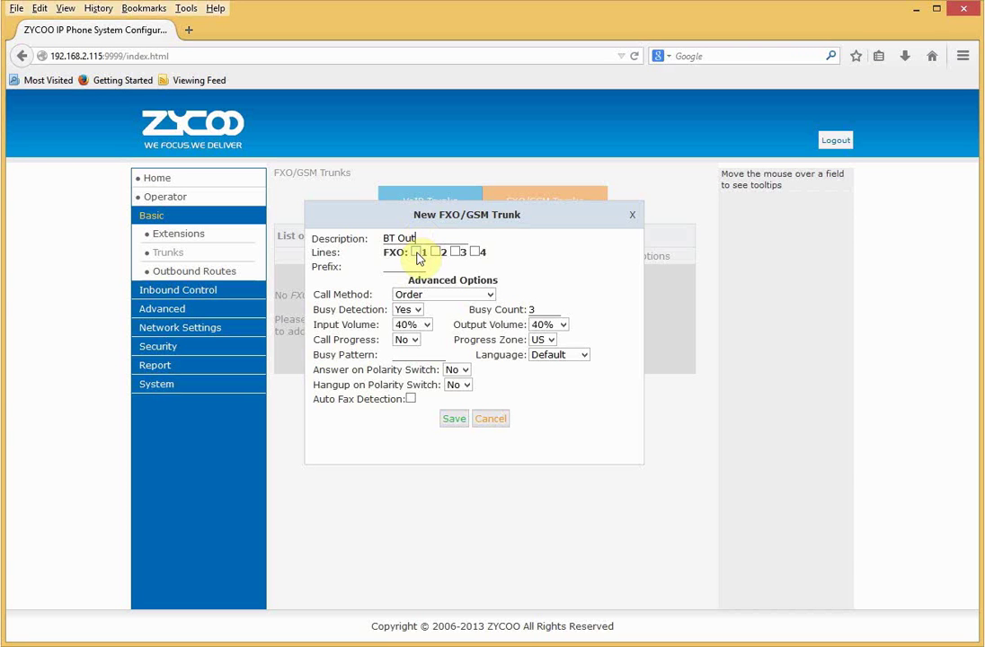
pyautogui.click(416, 252)
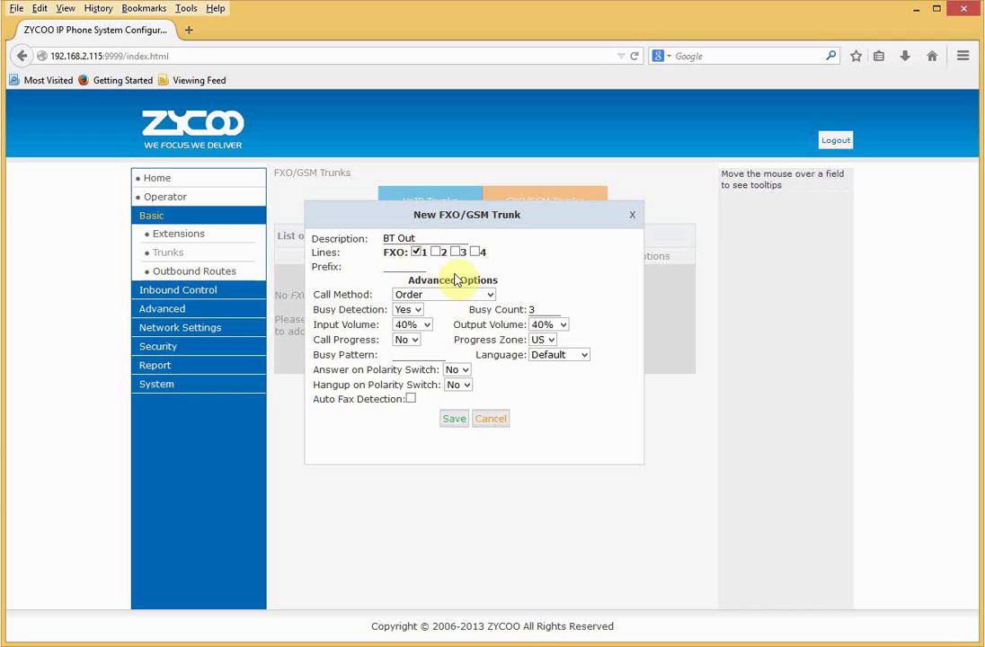
pyautogui.click(490, 298)
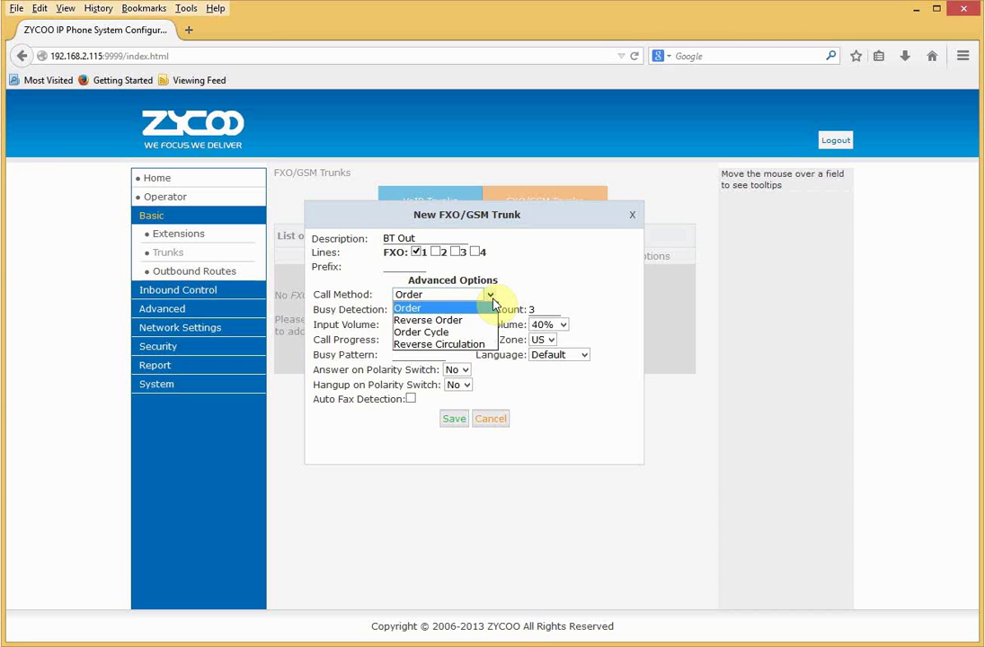
pyautogui.click(493, 302)
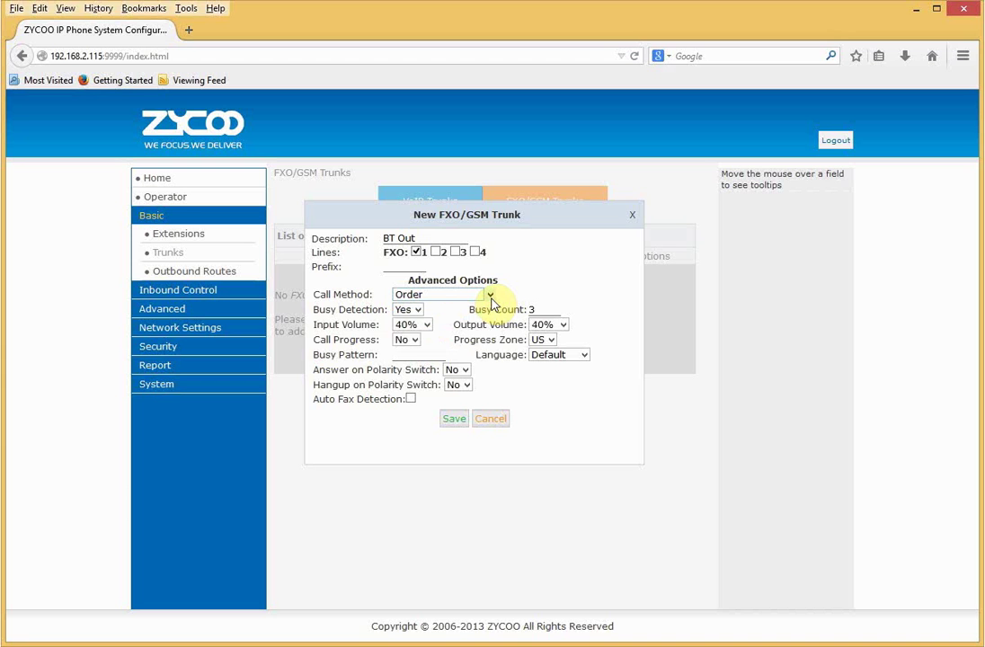
# Set busy count 4 and progress zone UK, then save the trunk and activate changes.
pyautogui.moveTo(534, 309)
pyautogui.doubleClick(533, 309)
pyautogui.write('4')
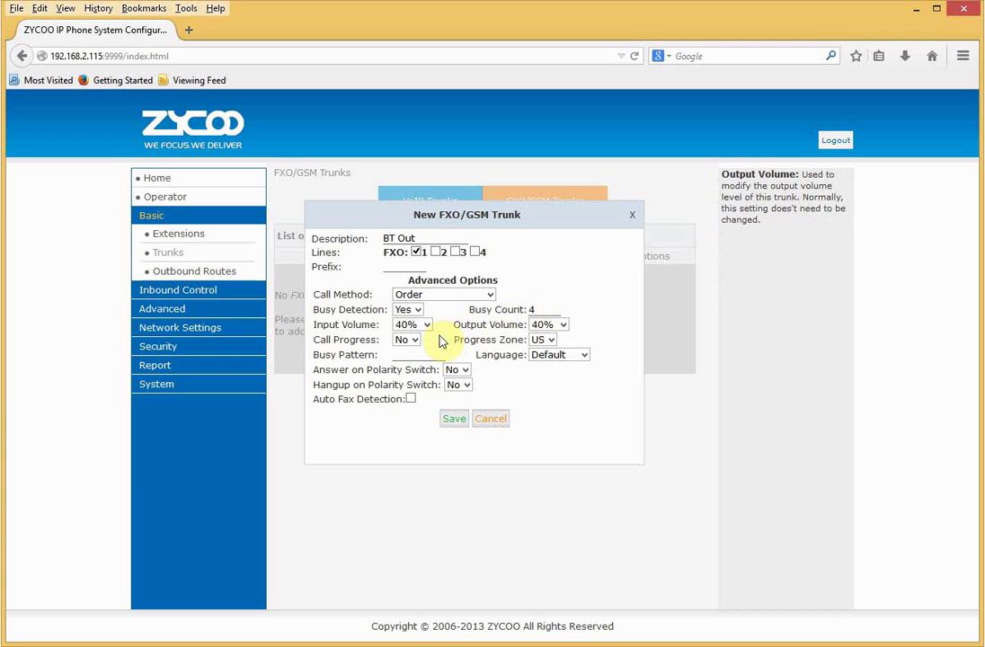
pyautogui.click(558, 339)
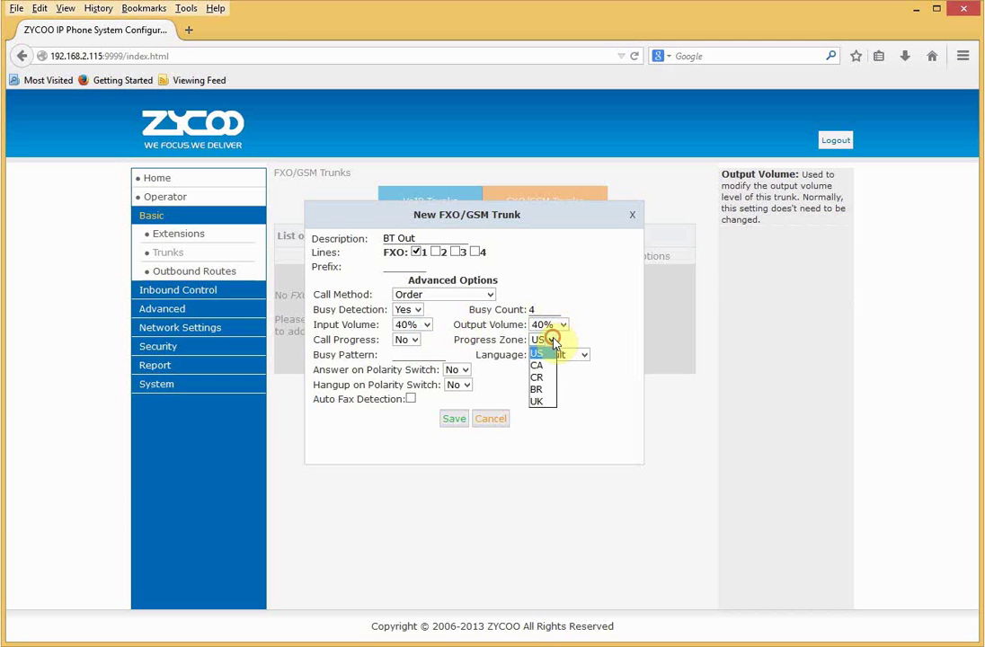
pyautogui.click(548, 401)
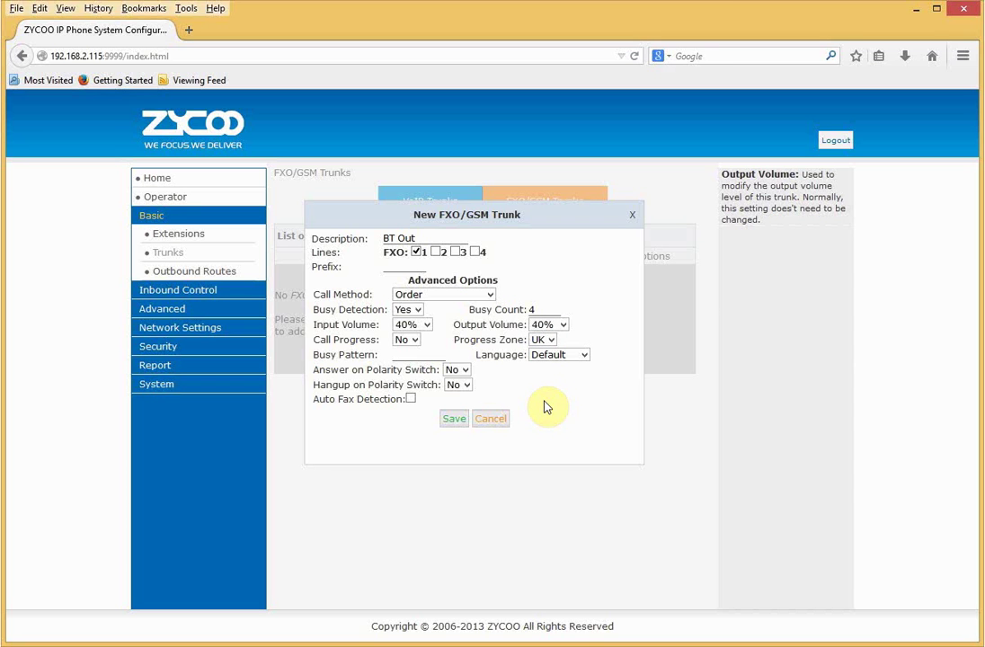
pyautogui.click(393, 357)
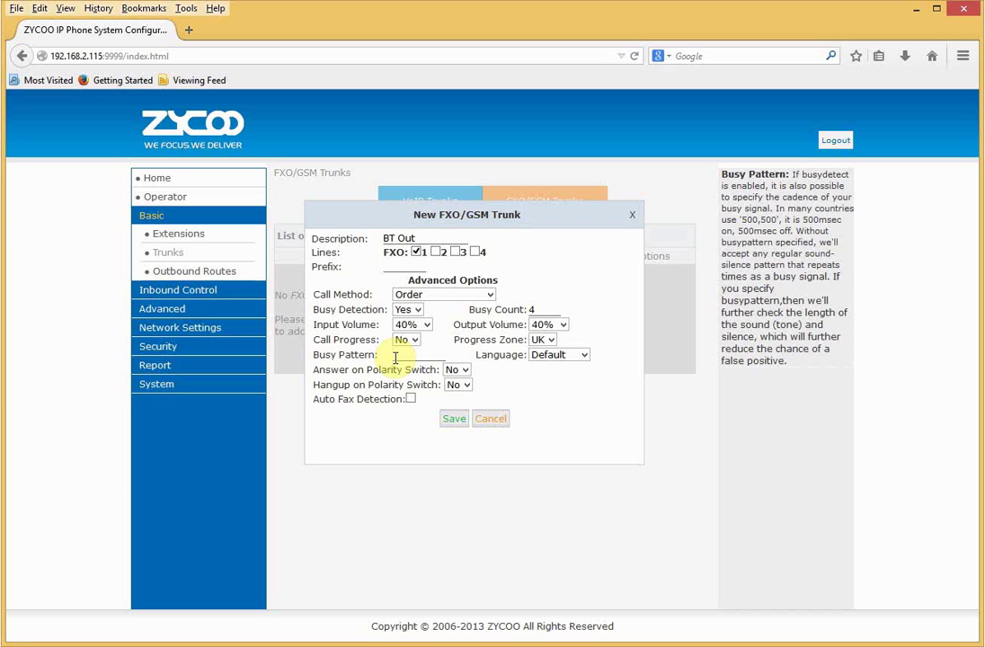
pyautogui.click(454, 420)
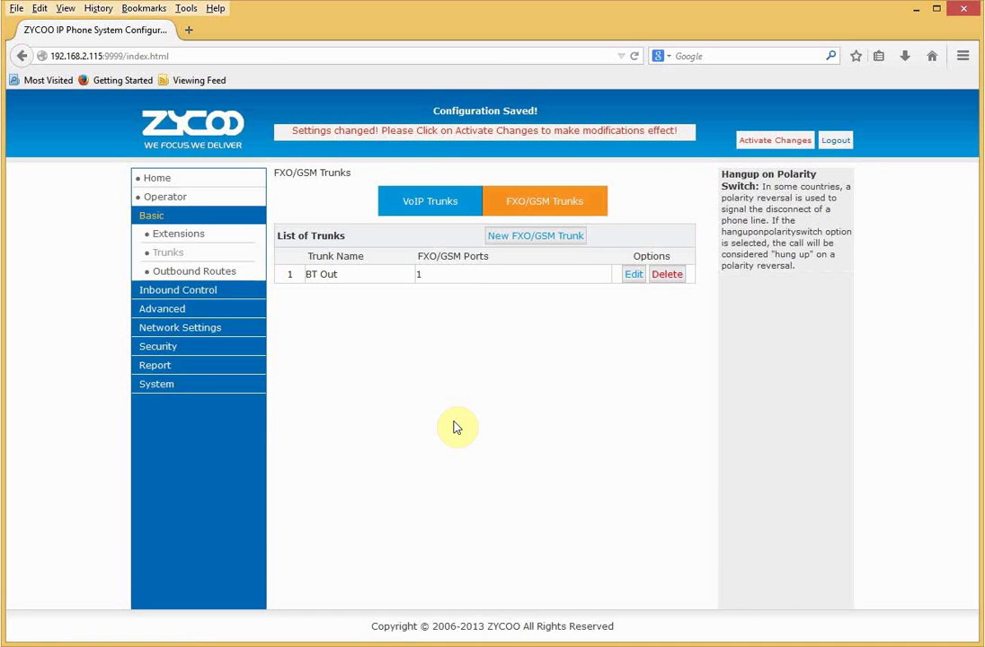
pyautogui.click(775, 140)
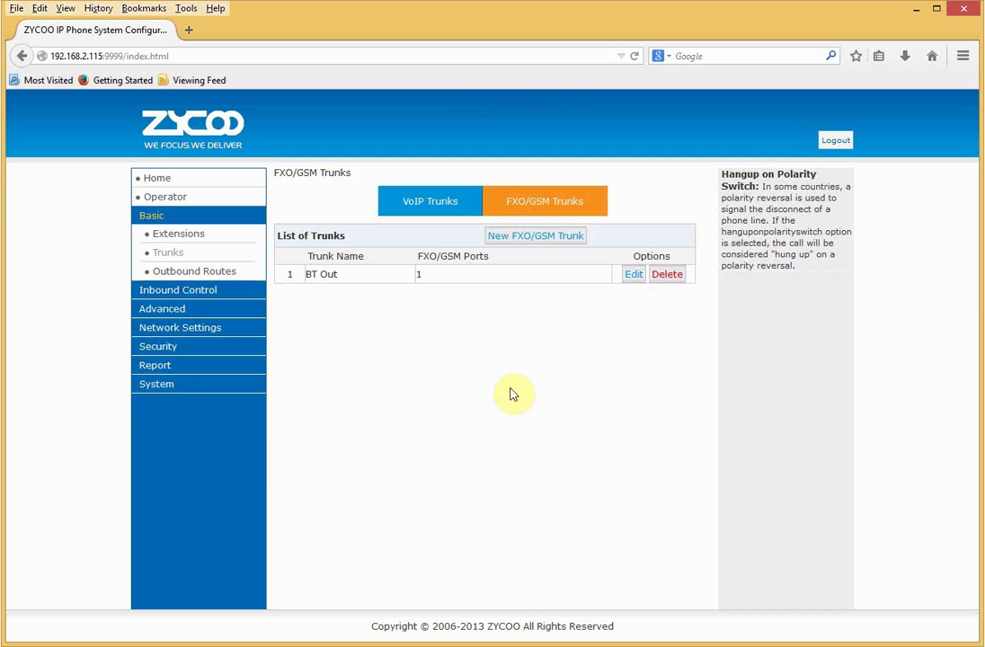
# Go to Global Analog Settings under Advanced > Options.
pyautogui.click(208, 290)
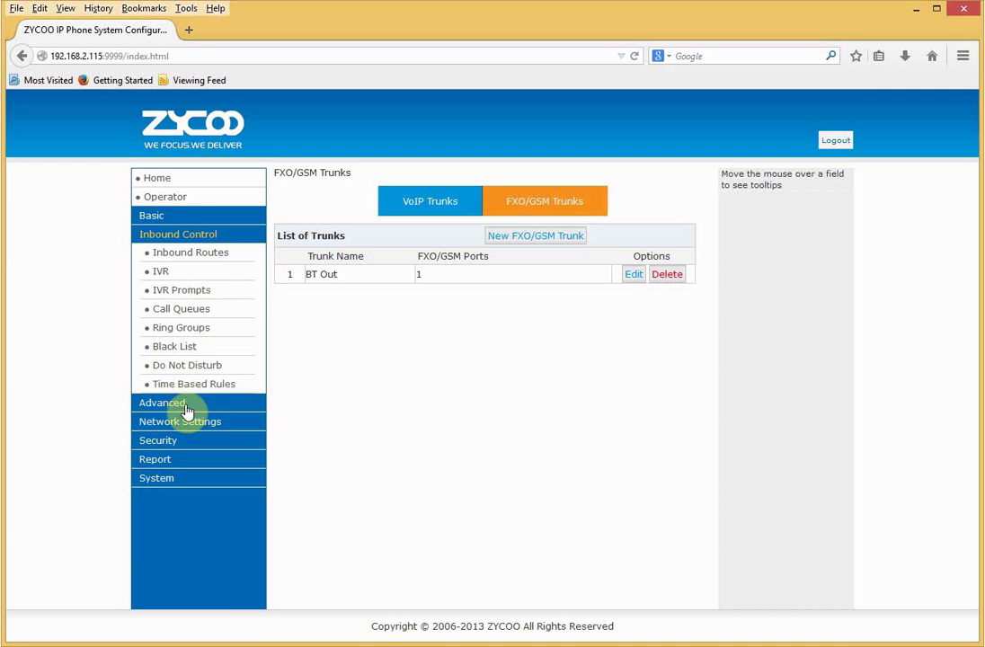
pyautogui.click(186, 405)
pyautogui.click(171, 276)
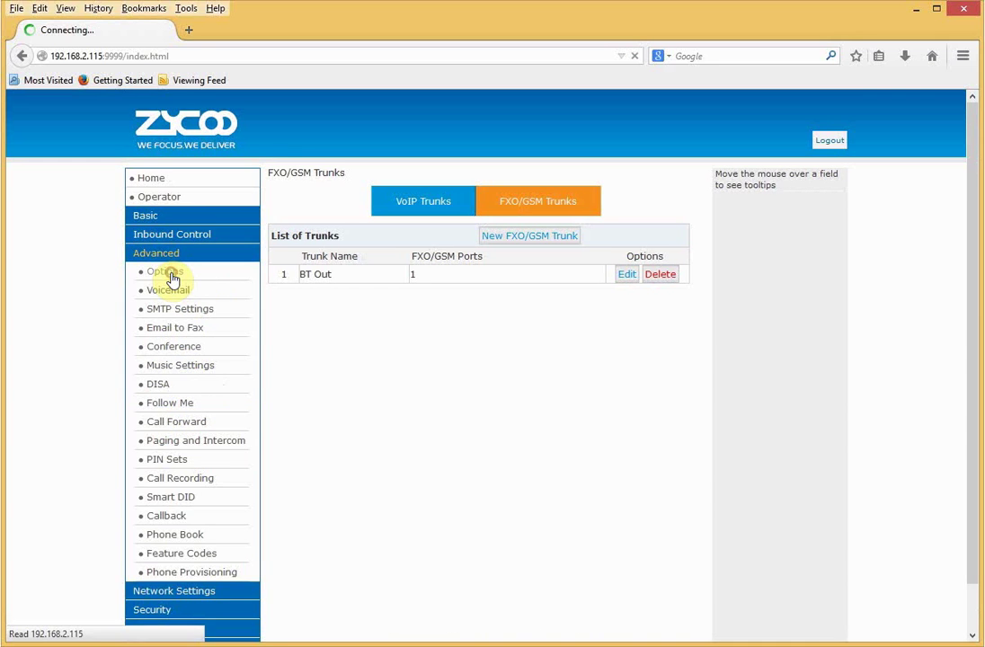
pyautogui.click(453, 201)
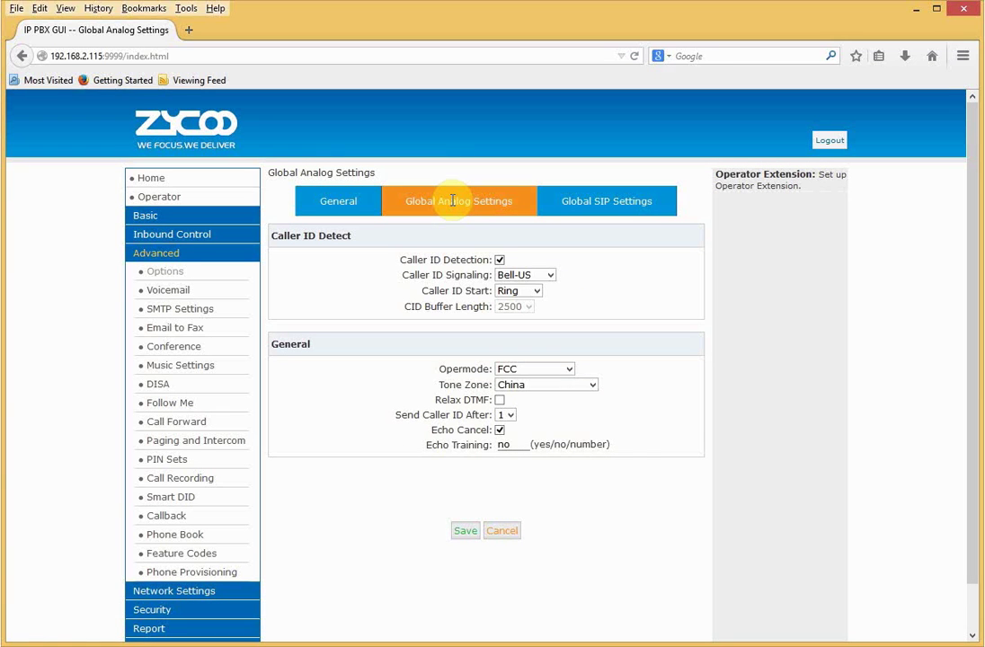
# Set caller ID signaling to V23, opermode UK and tone zone United Kingdom, then save.
pyautogui.click(508, 277)
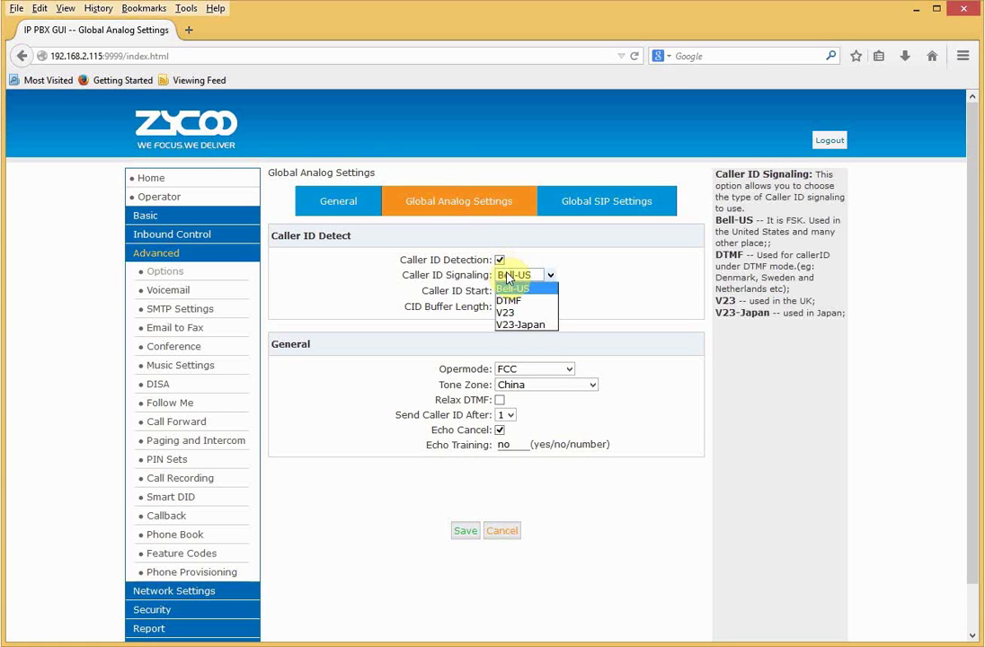
pyautogui.click(506, 312)
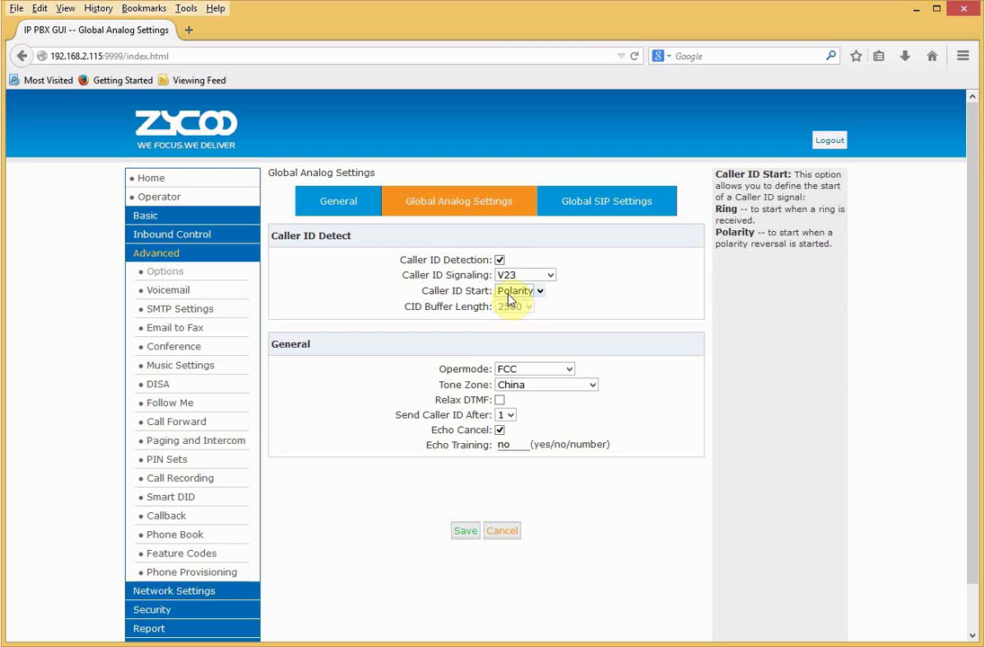
pyautogui.click(509, 369)
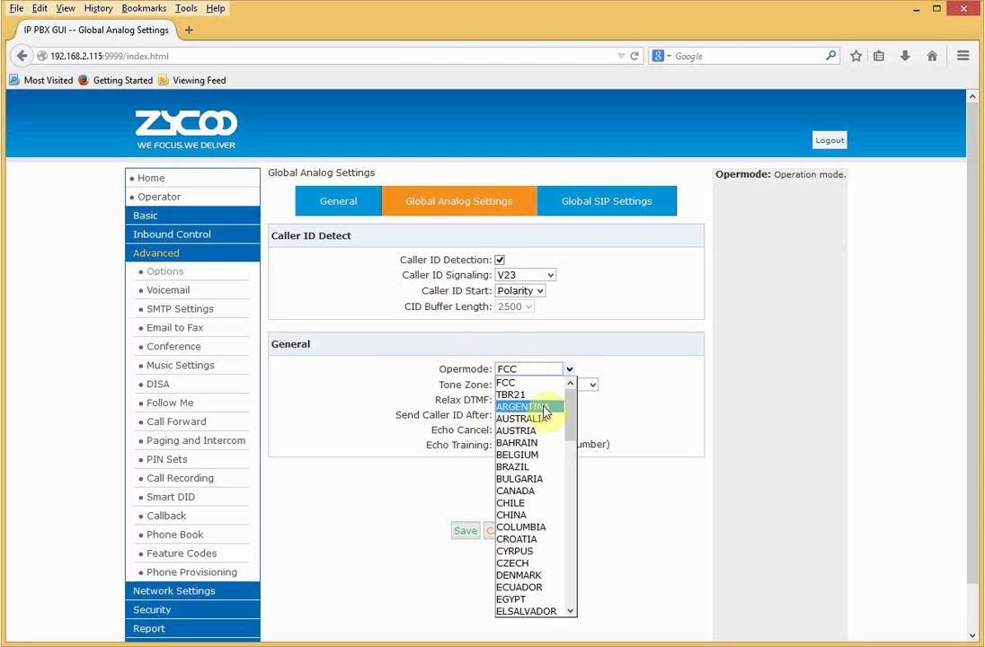
pyautogui.moveTo(570, 427); pyautogui.dragTo(574, 615)
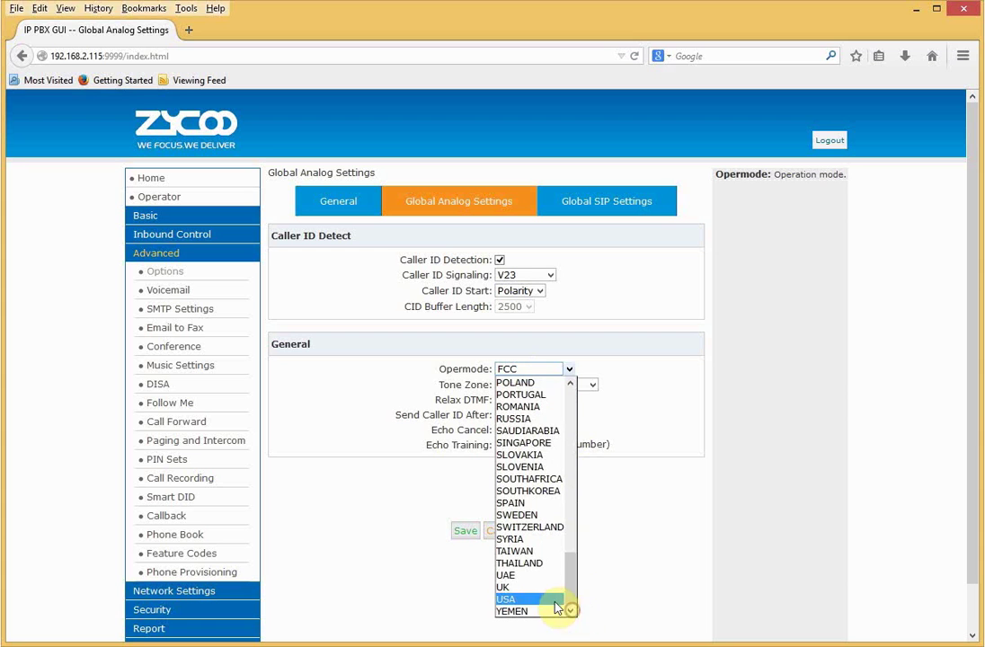
pyautogui.click(552, 587)
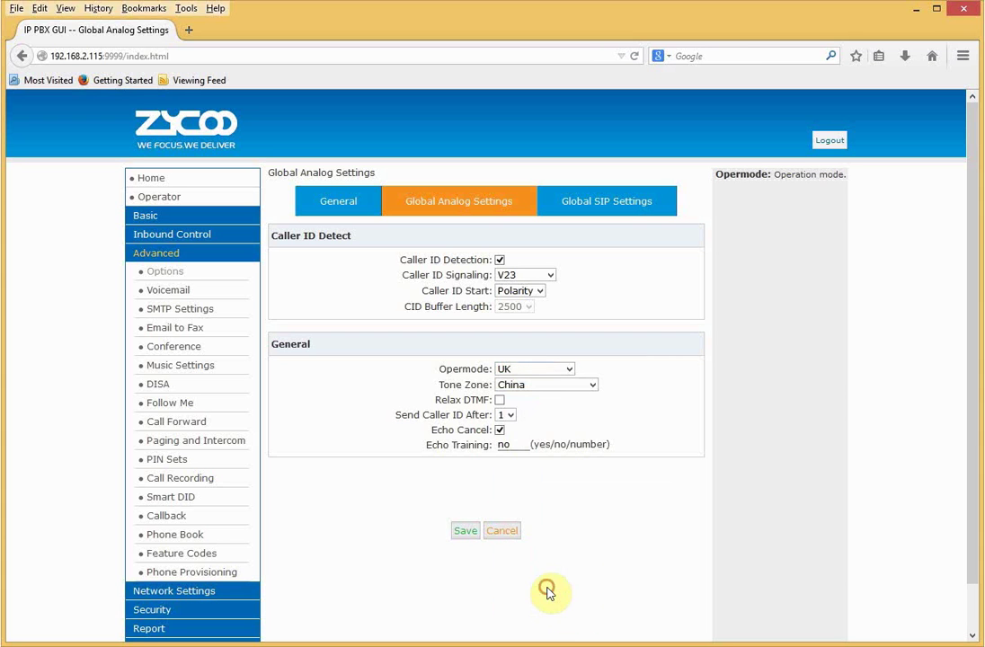
pyautogui.click(533, 385)
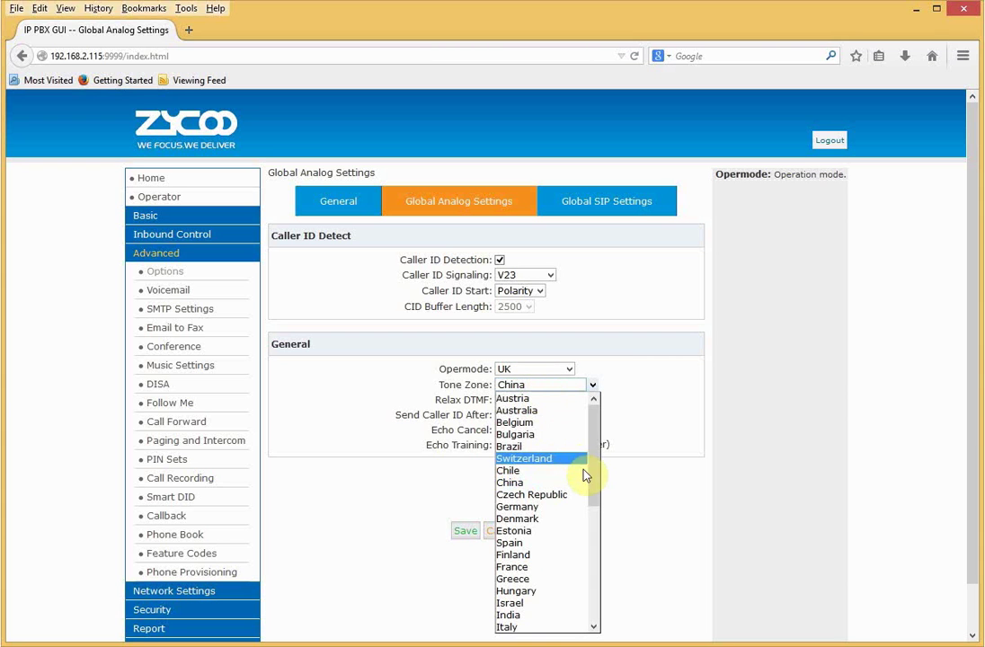
pyautogui.moveTo(590, 482); pyautogui.dragTo(587, 587)
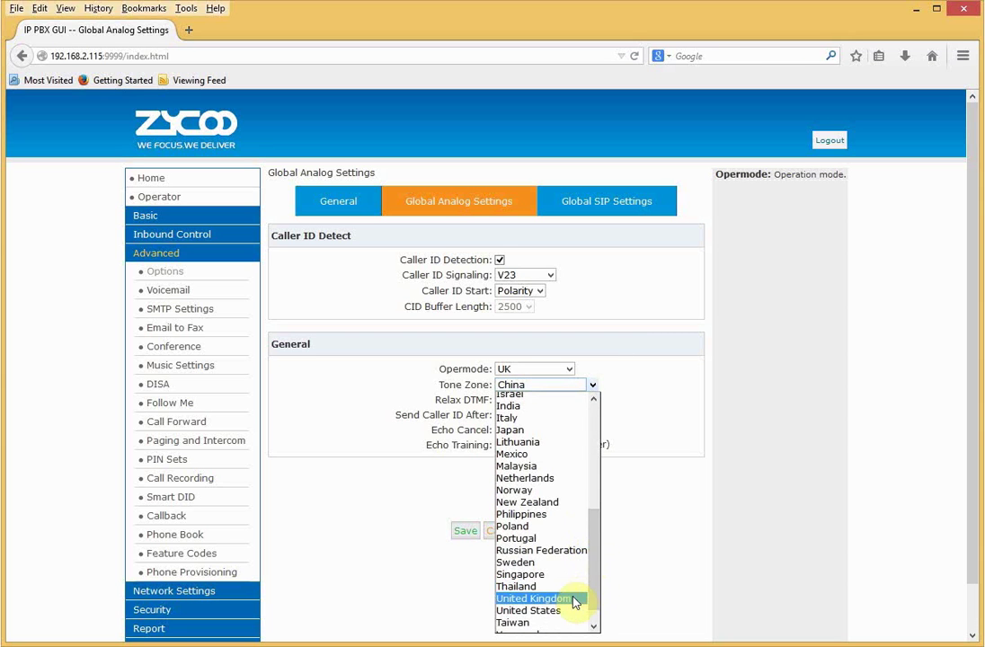
pyautogui.click(570, 599)
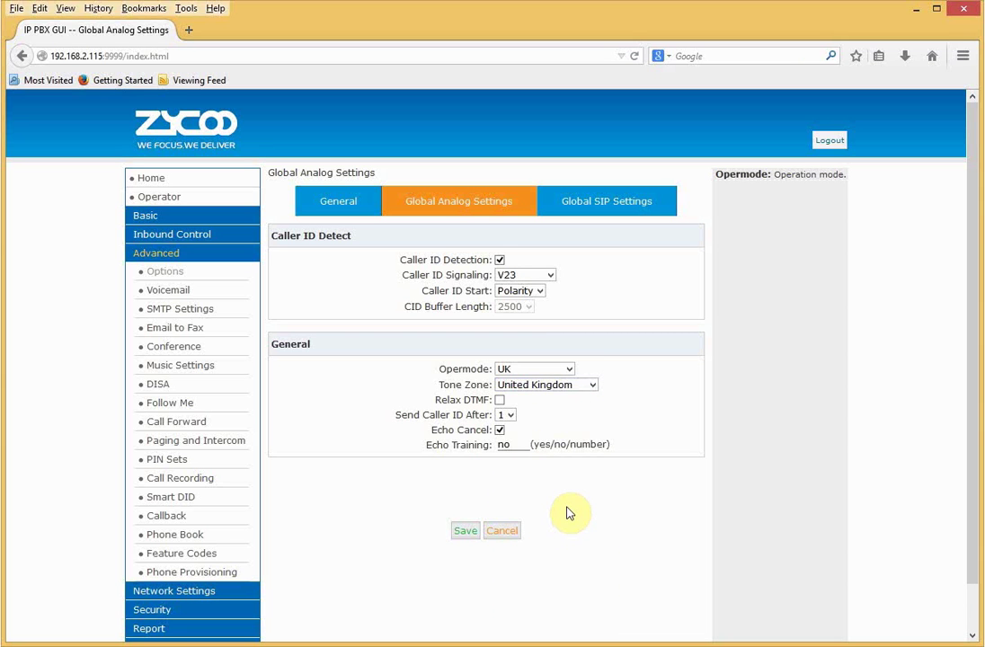
pyautogui.moveTo(499, 436)
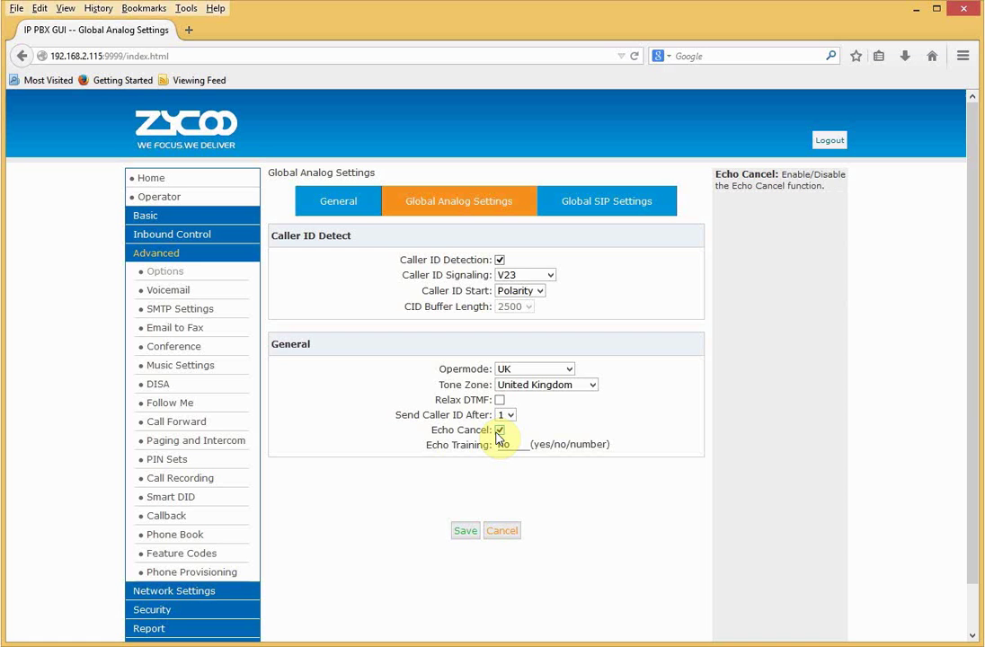
pyautogui.click(461, 533)
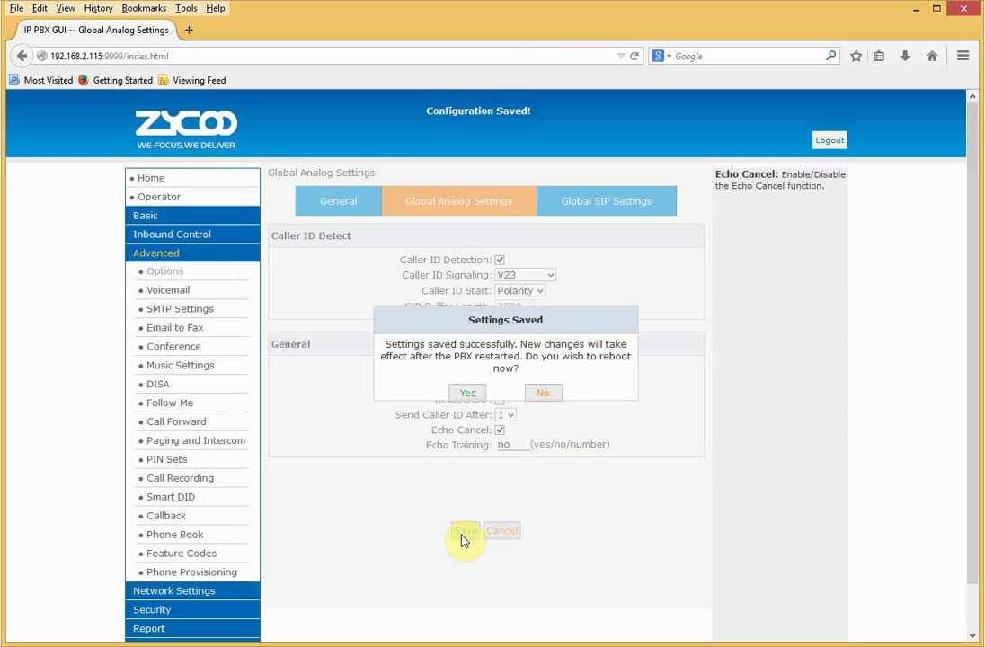
# Confirm the reboot, then sign back in with the administrator username and password.
pyautogui.click(467, 393)
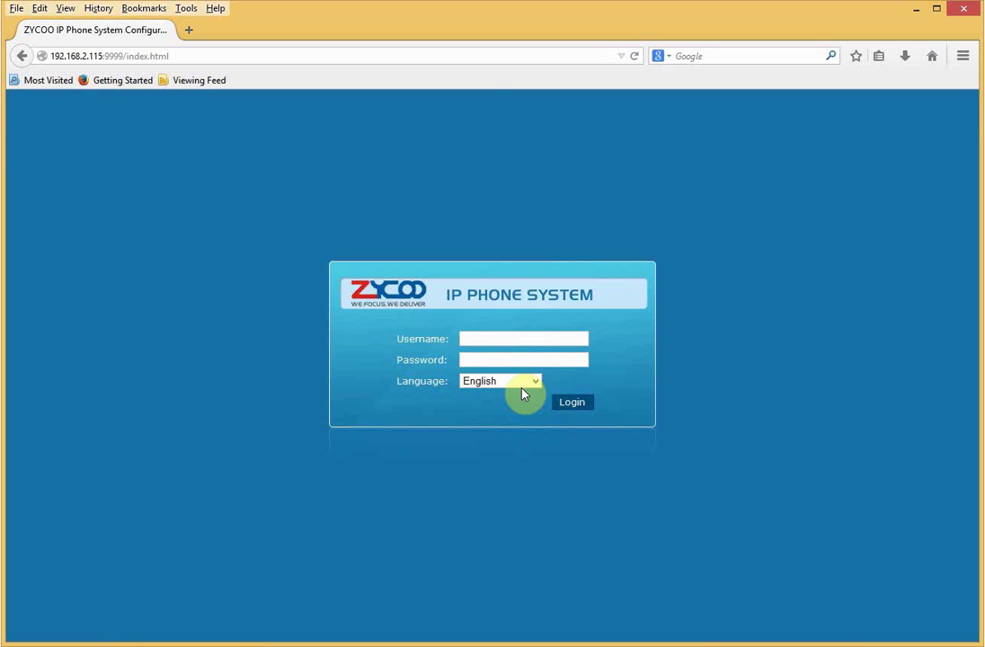
pyautogui.click(495, 340)
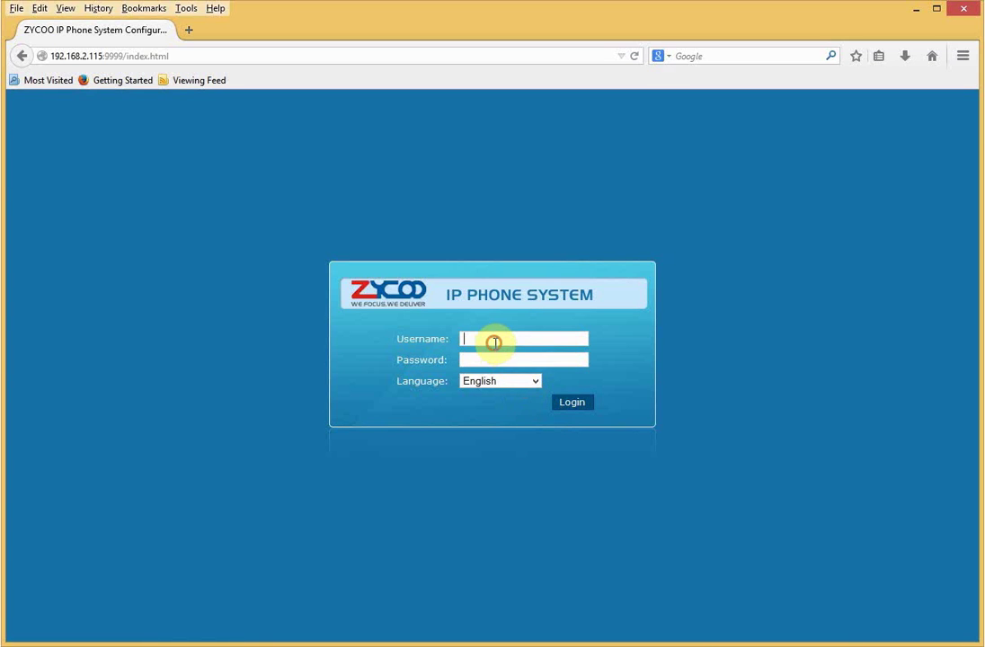
pyautogui.write('admin')
pyautogui.press('Tab')
pyautogui.write('********')
pyautogui.press('Return')
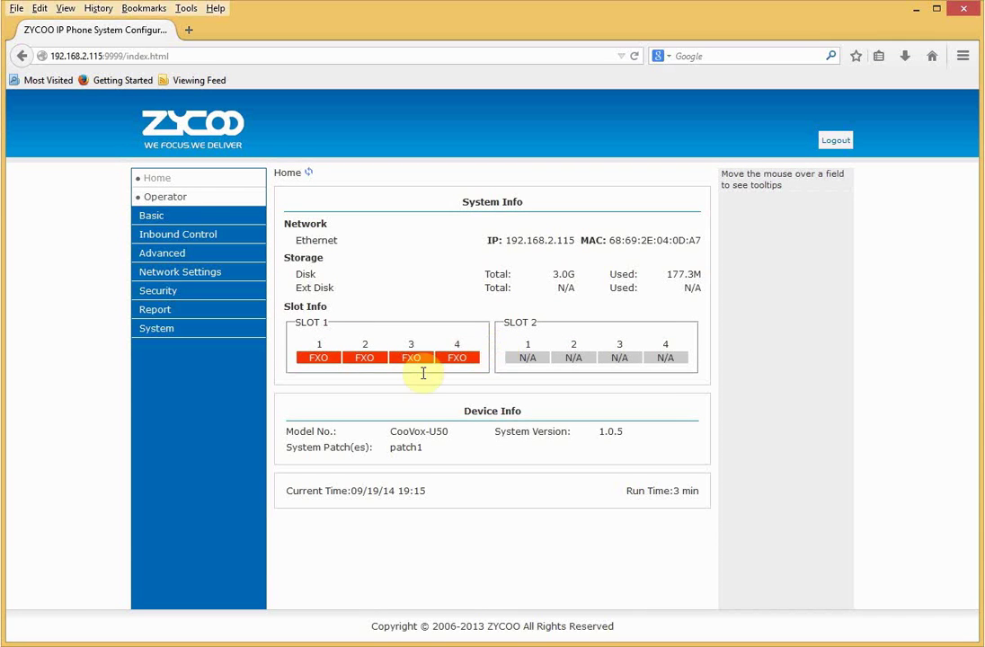
pyautogui.click(216, 222)
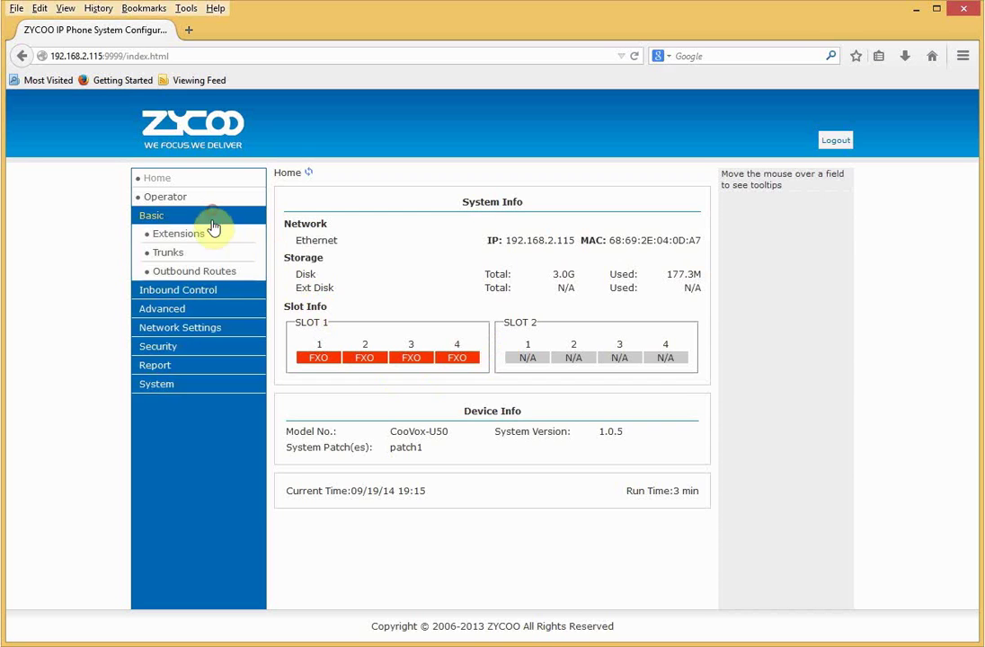
# Start a new dial rule named dialoutpstn, leaving PIN protection and time restriction off.
pyautogui.click(211, 273)
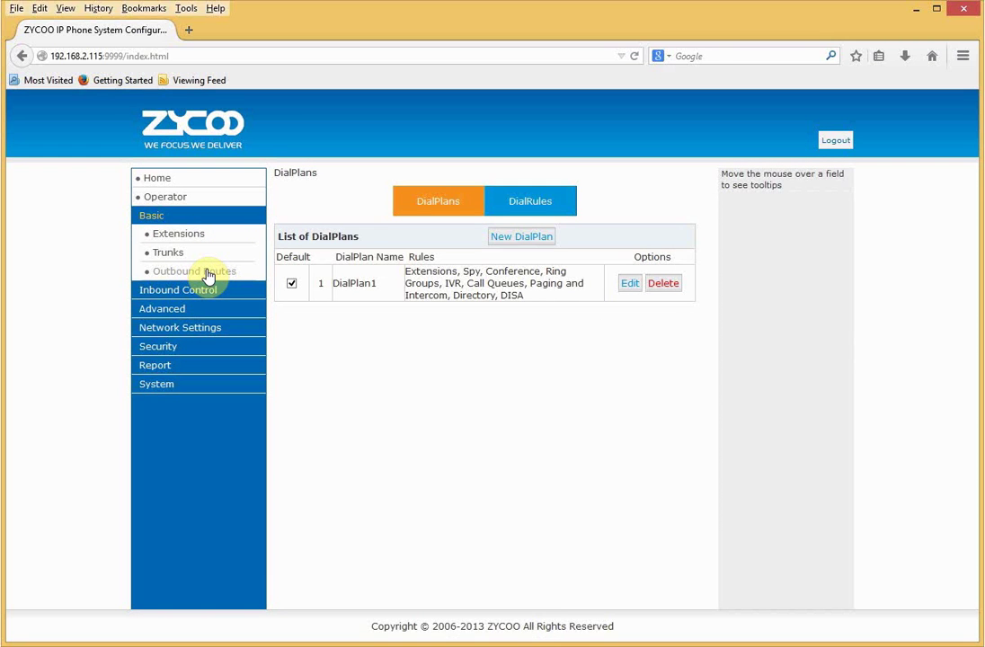
pyautogui.click(526, 202)
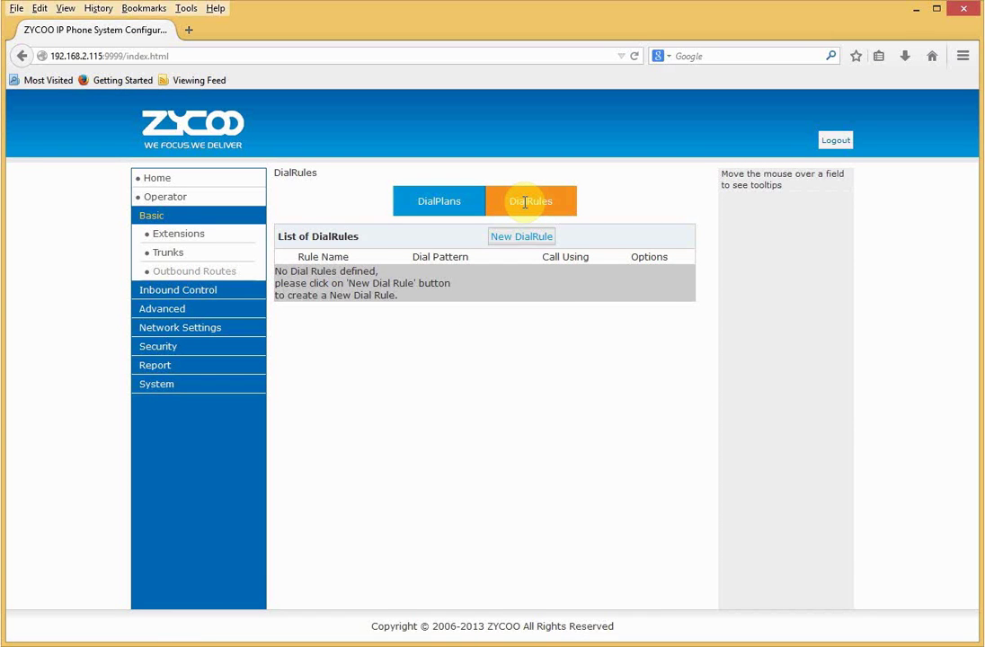
pyautogui.click(521, 236)
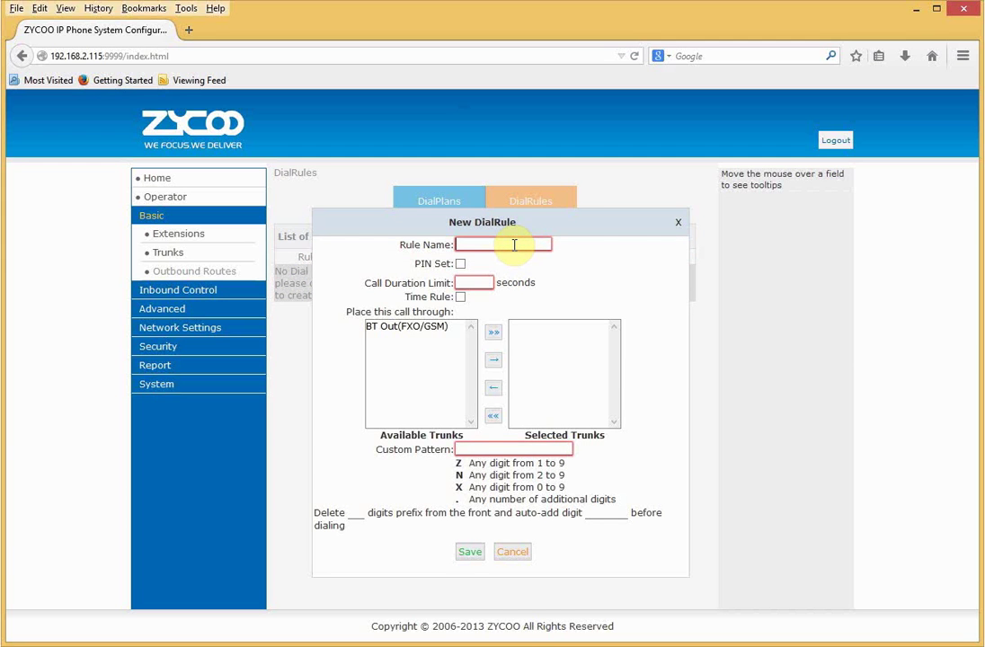
pyautogui.write('dial')
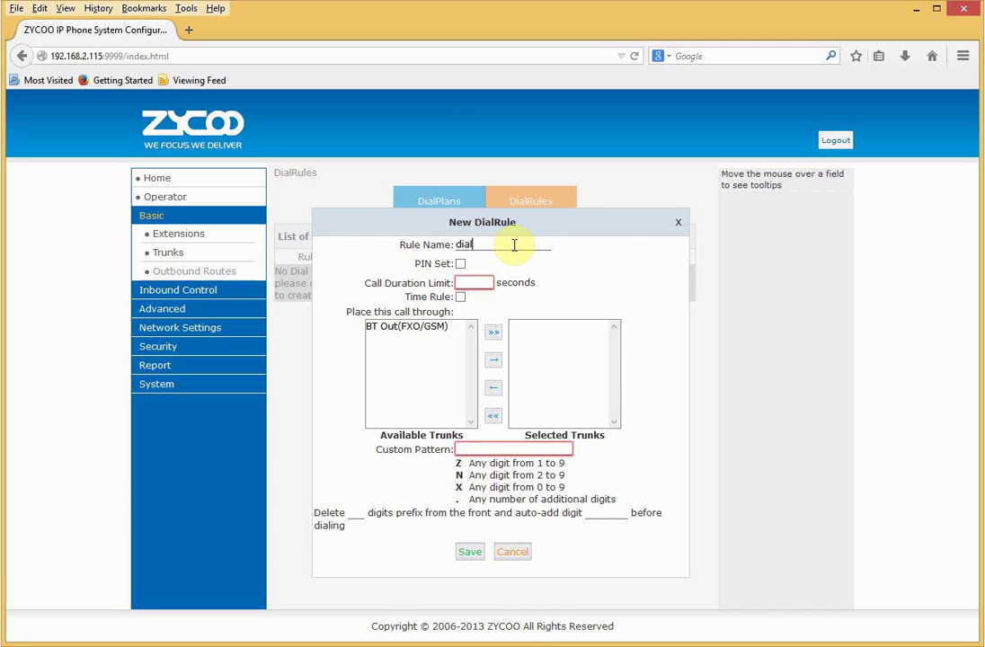
pyautogui.write('outpstn')
pyautogui.click(460, 264)
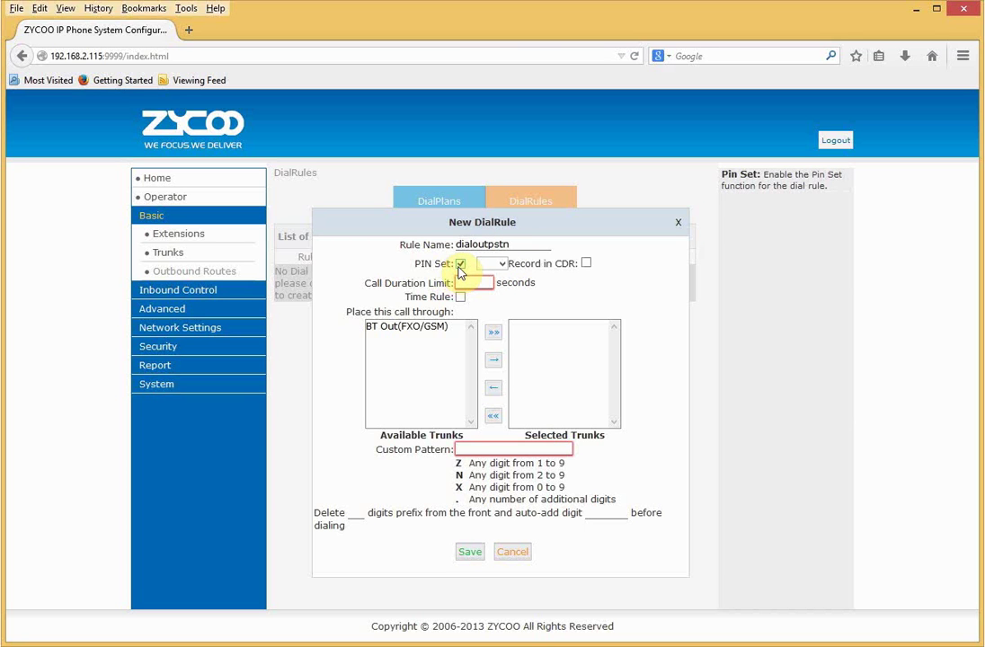
pyautogui.click(501, 266)
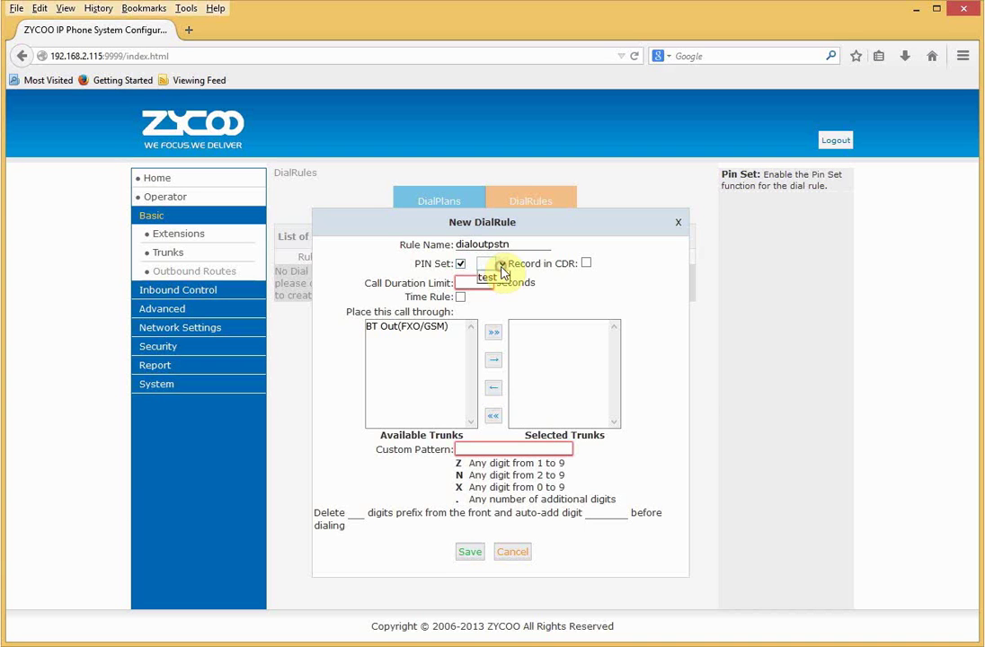
pyautogui.click(499, 263)
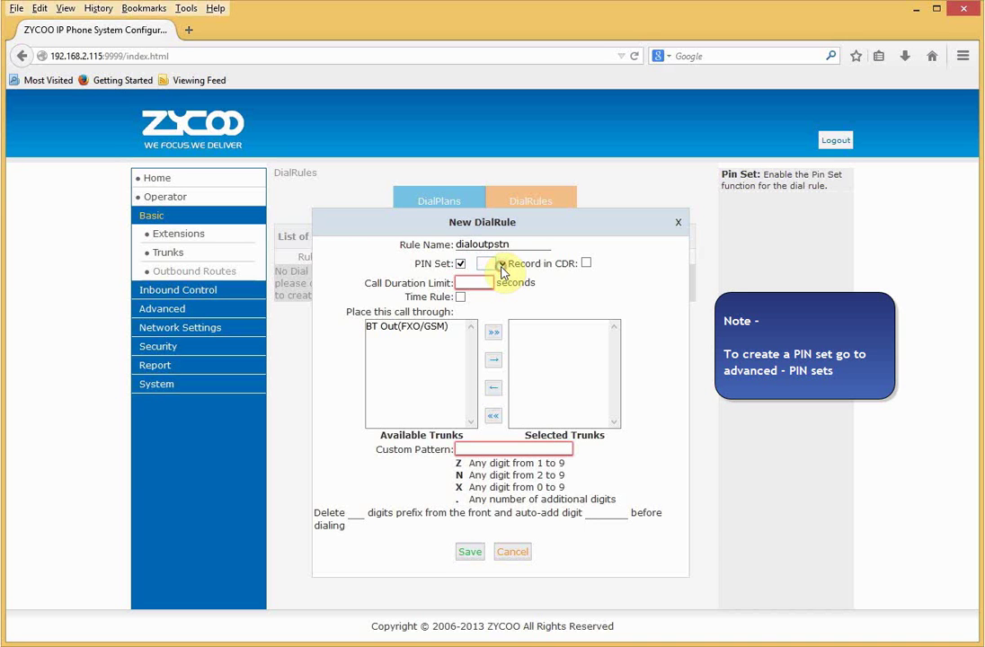
pyautogui.click(460, 264)
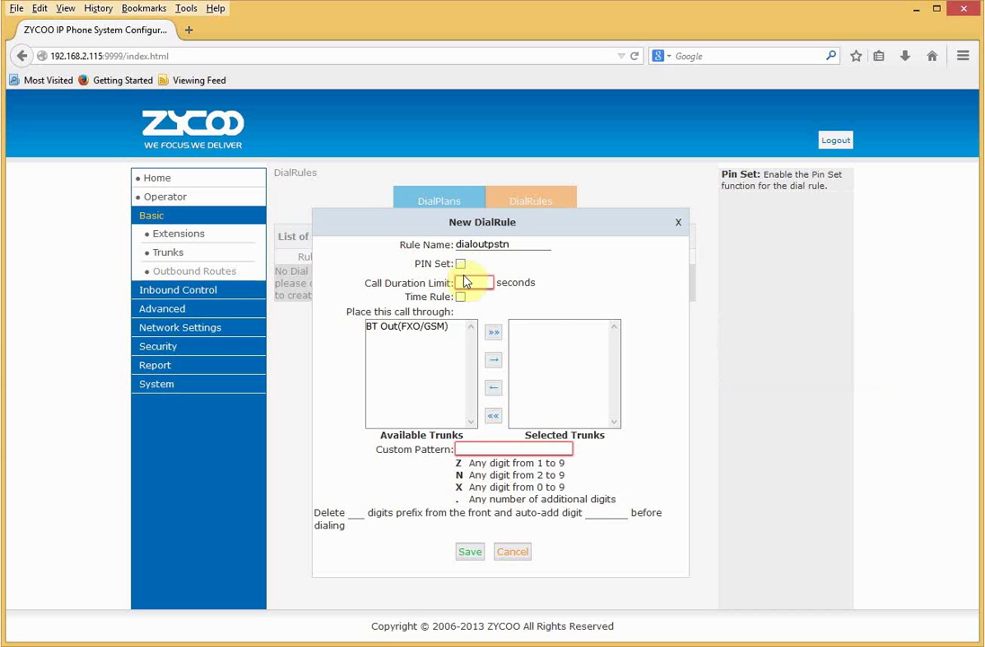
pyautogui.click(460, 298)
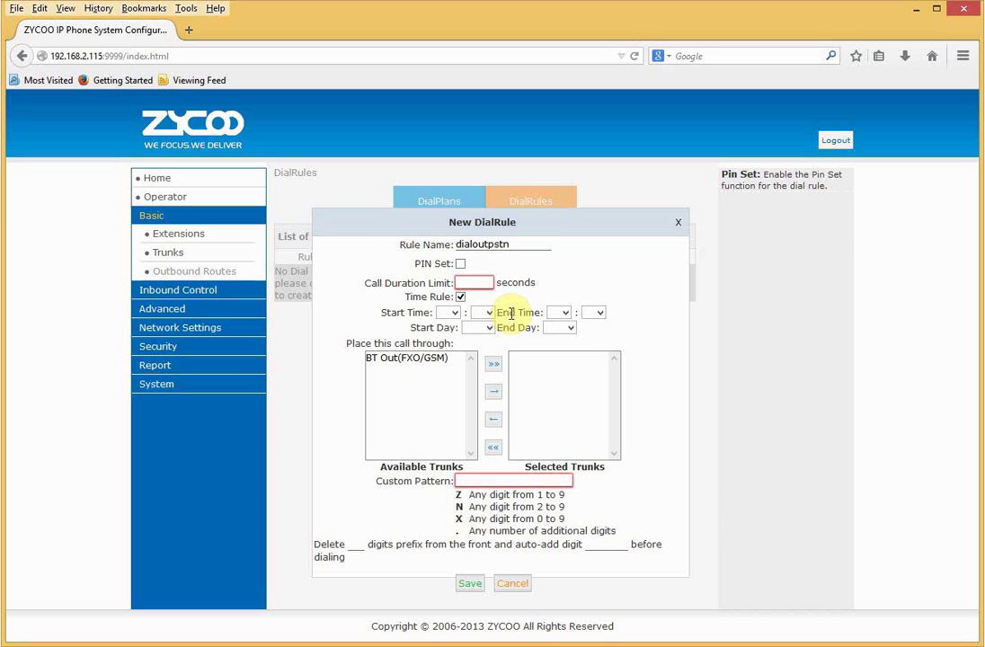
pyautogui.click(460, 298)
# Route it through BT Out with pattern 9., strip 1 digit, save and activate.
pyautogui.click(428, 327)
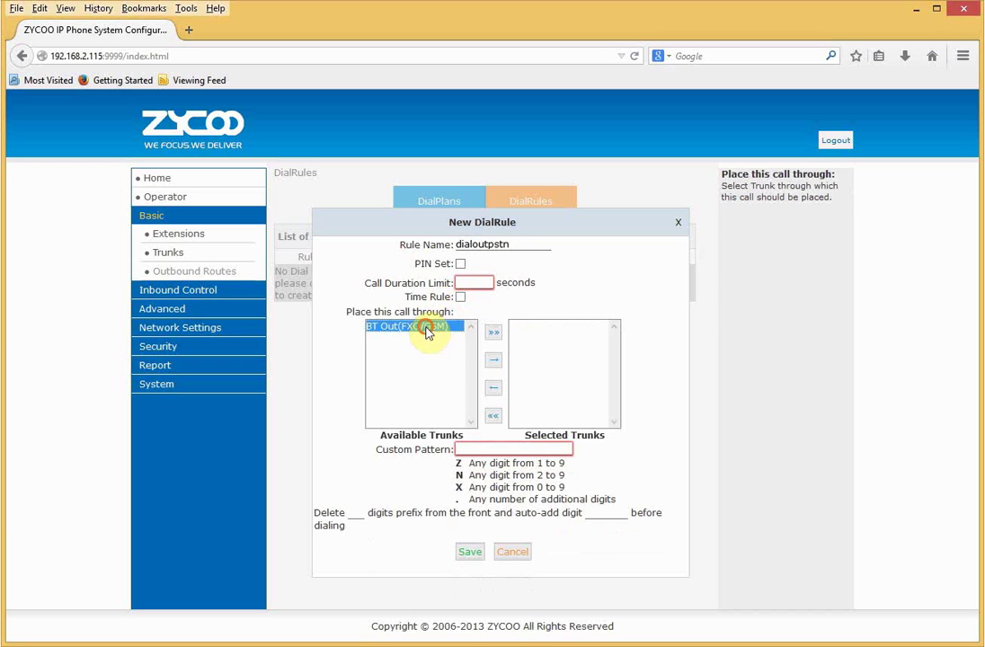
pyautogui.click(493, 335)
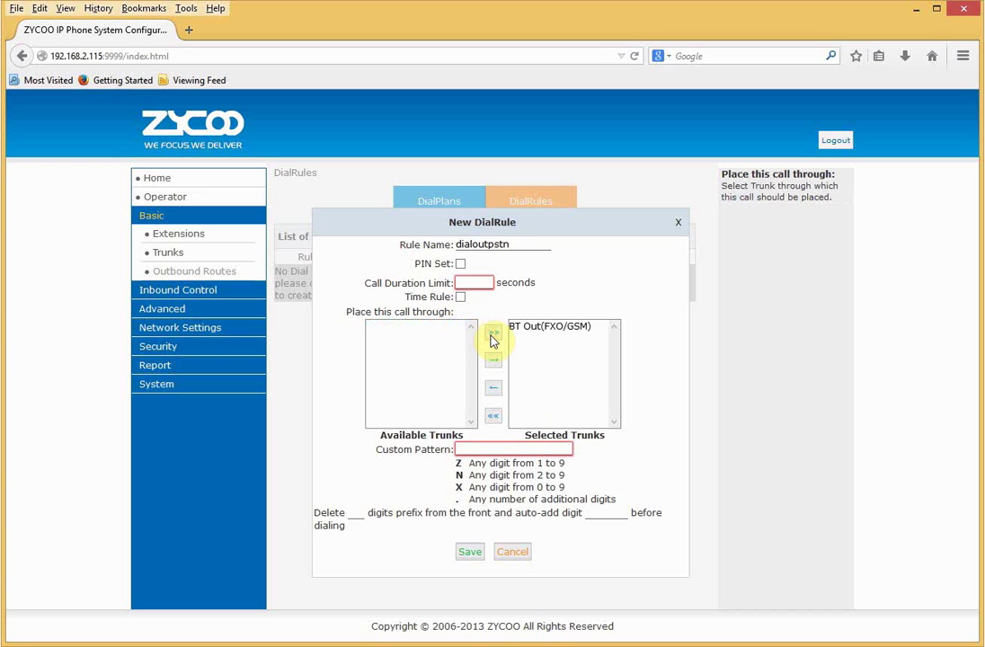
pyautogui.click(480, 448)
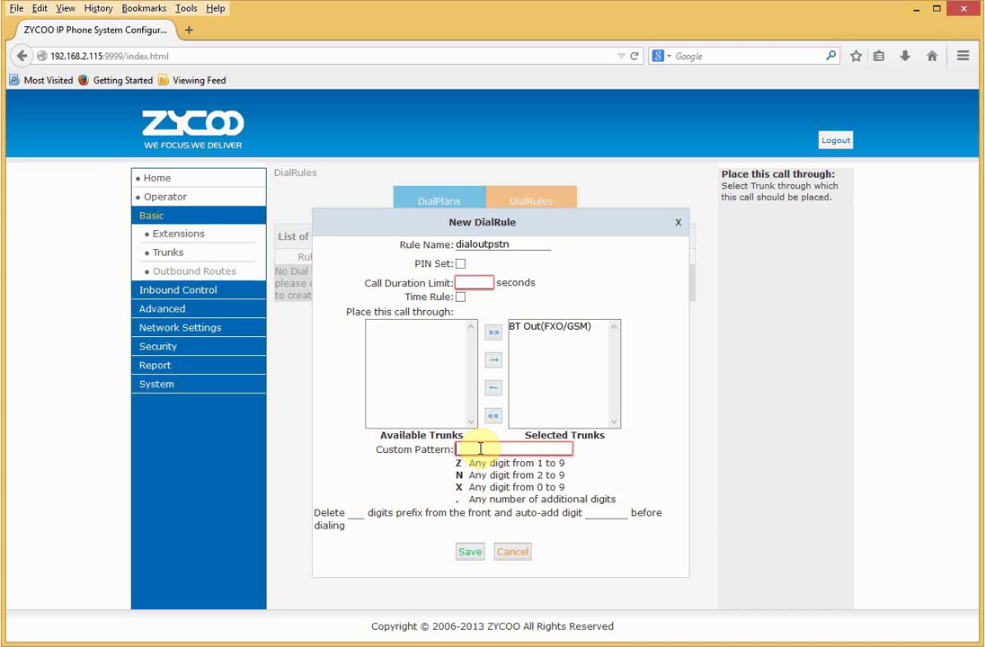
pyautogui.write('9.')
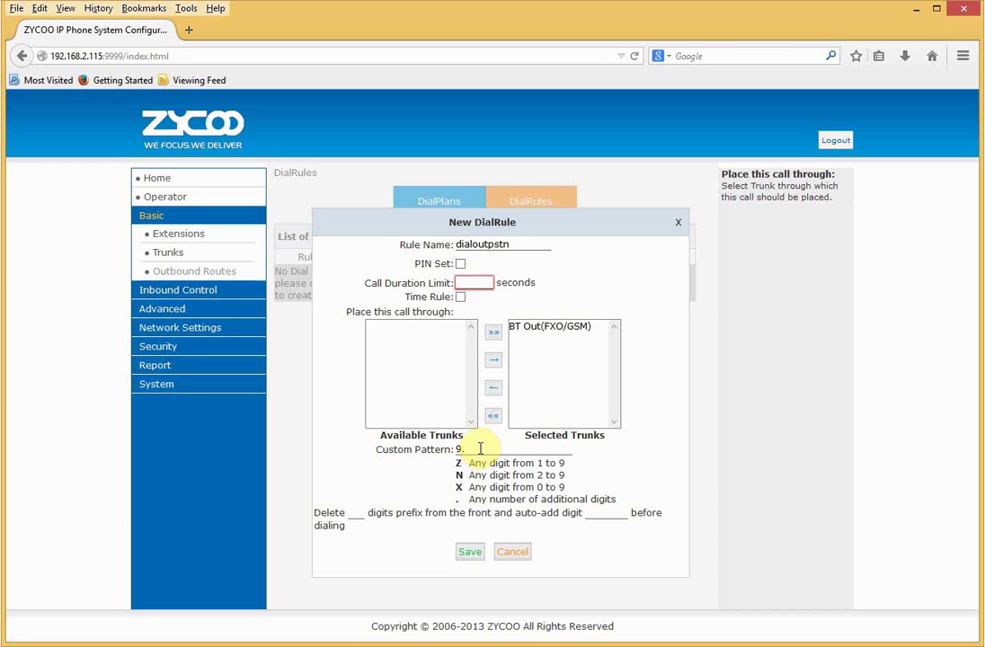
pyautogui.moveTo(365, 514)
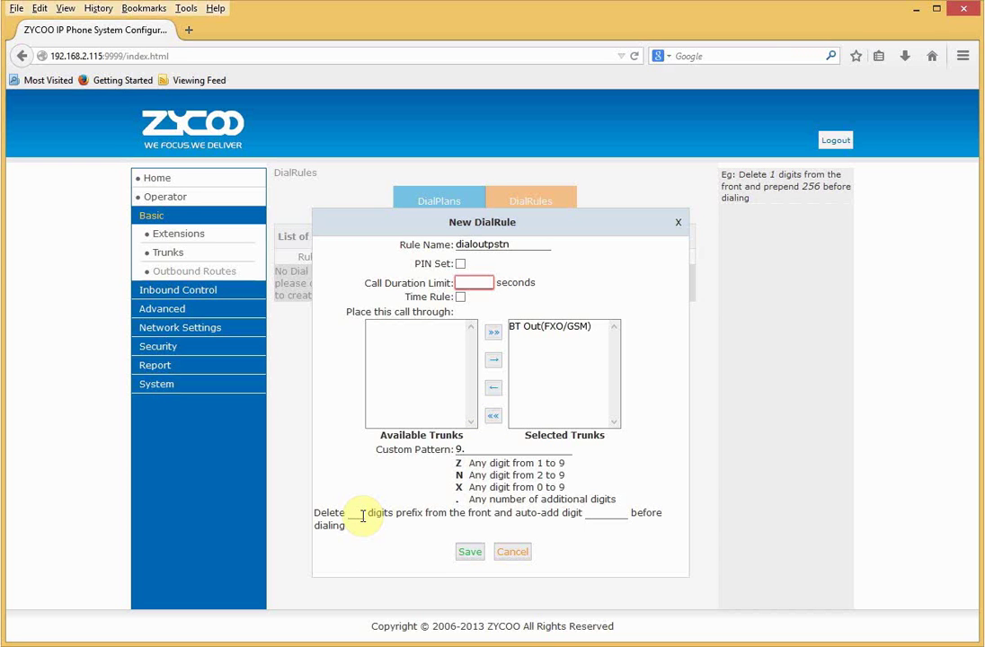
pyautogui.click(355, 514)
pyautogui.write('1')
pyautogui.click(469, 552)
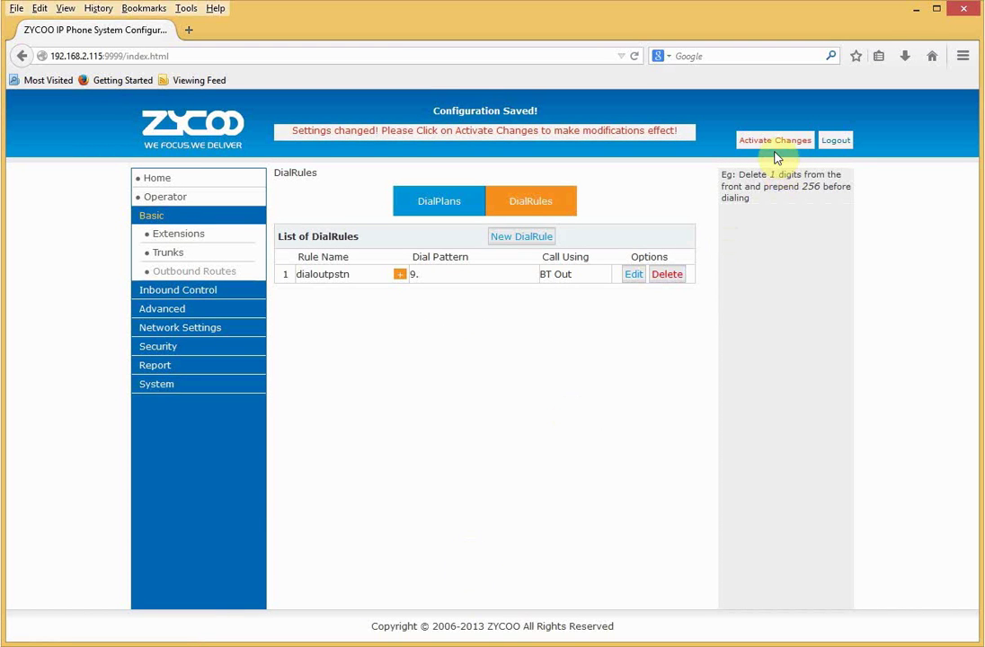
pyautogui.click(775, 141)
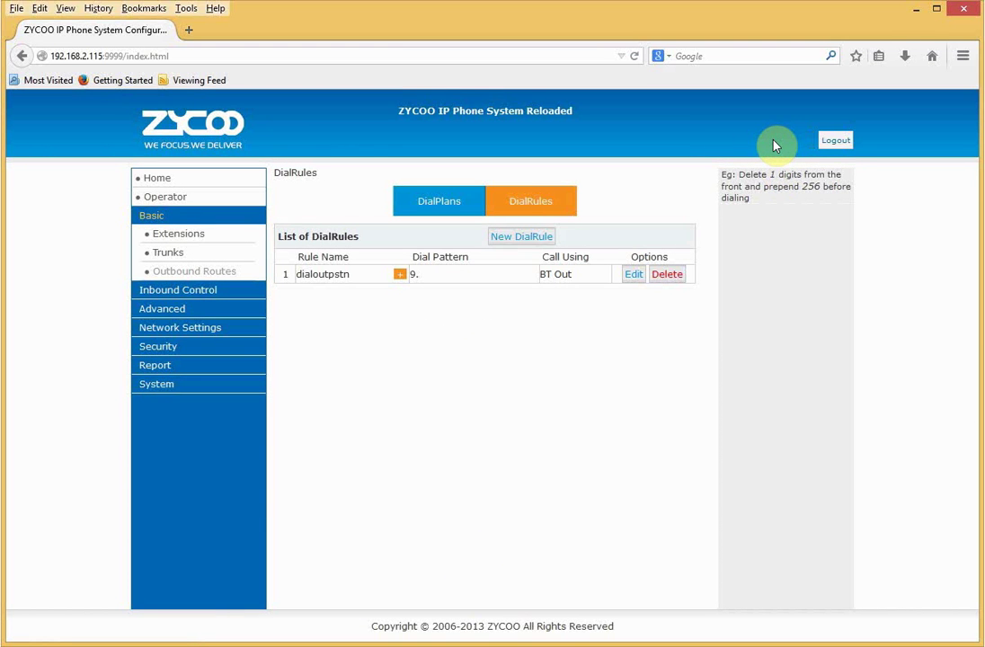
# Tick Dialoutpstn under DialPlan1's External Calling Rules, save, and activate the changes.
pyautogui.click(448, 198)
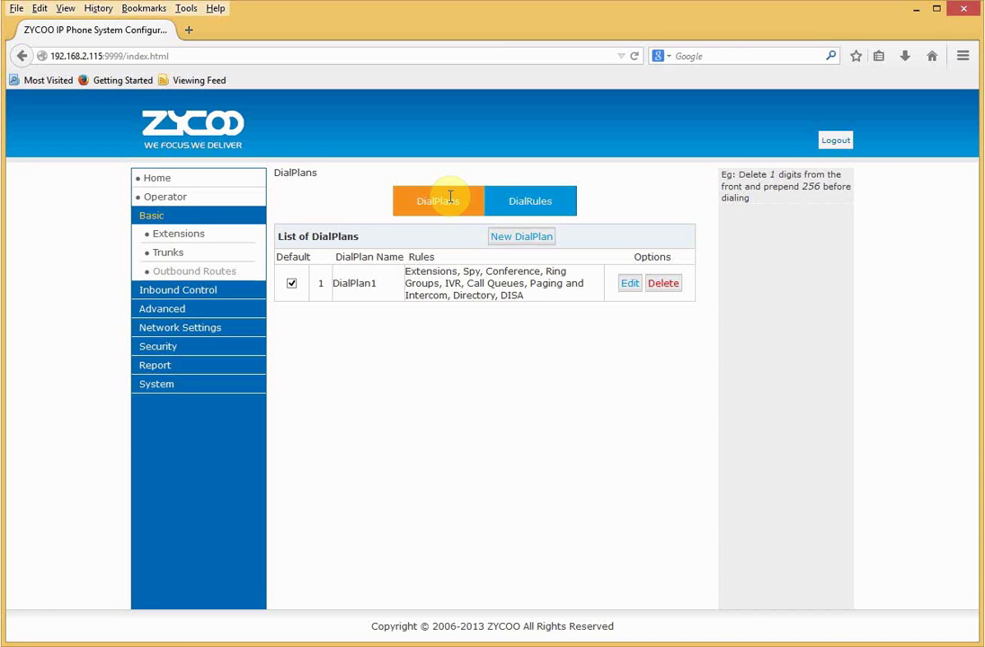
pyautogui.moveTo(379, 285); pyautogui.dragTo(353, 286)
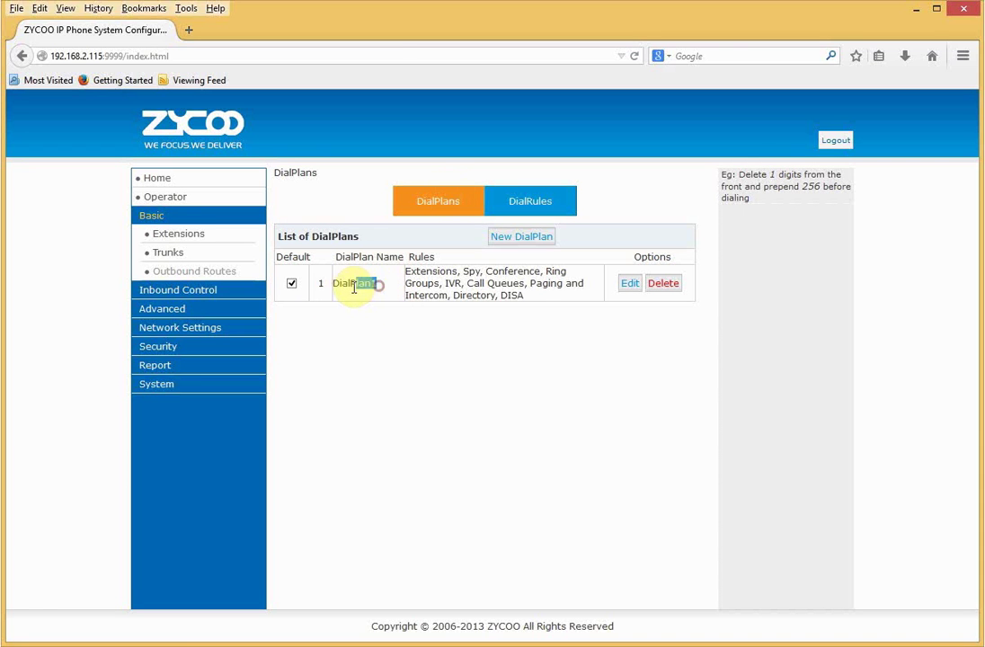
pyautogui.click(358, 315)
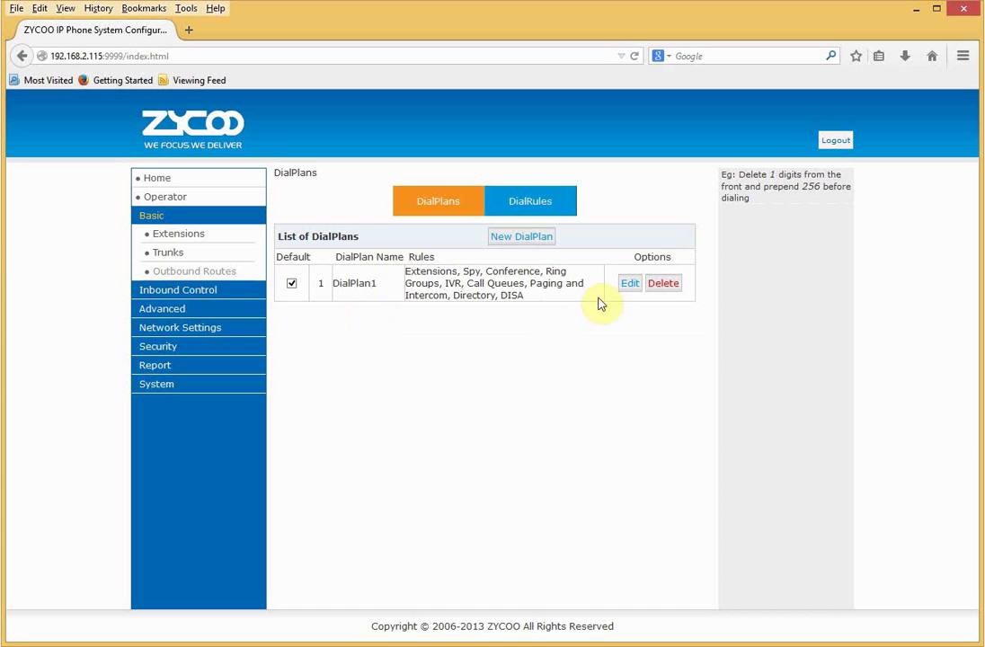
pyautogui.click(631, 284)
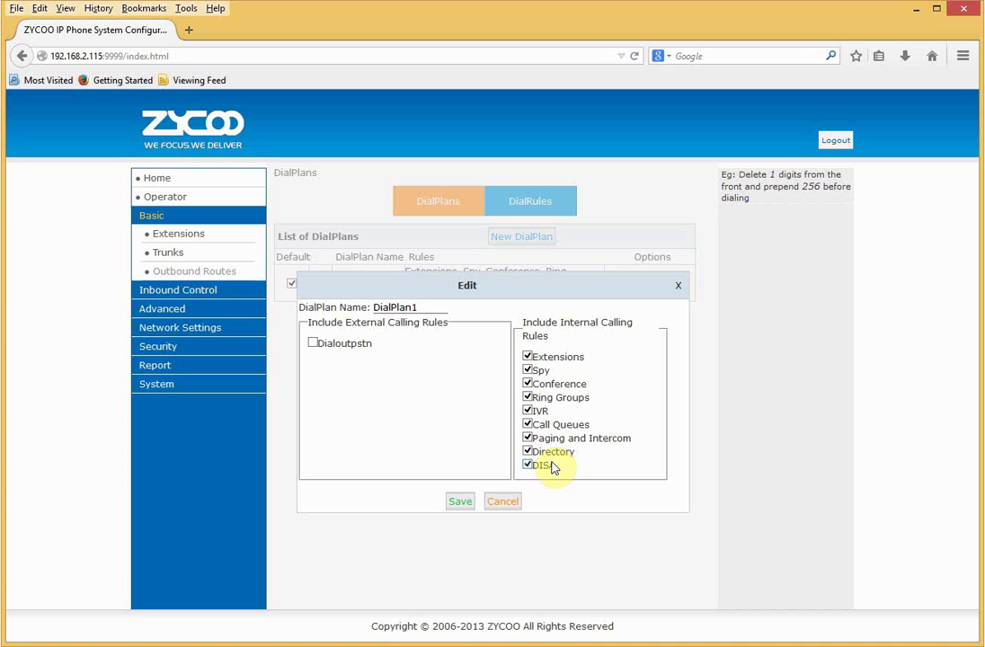
pyautogui.click(312, 343)
pyautogui.click(455, 504)
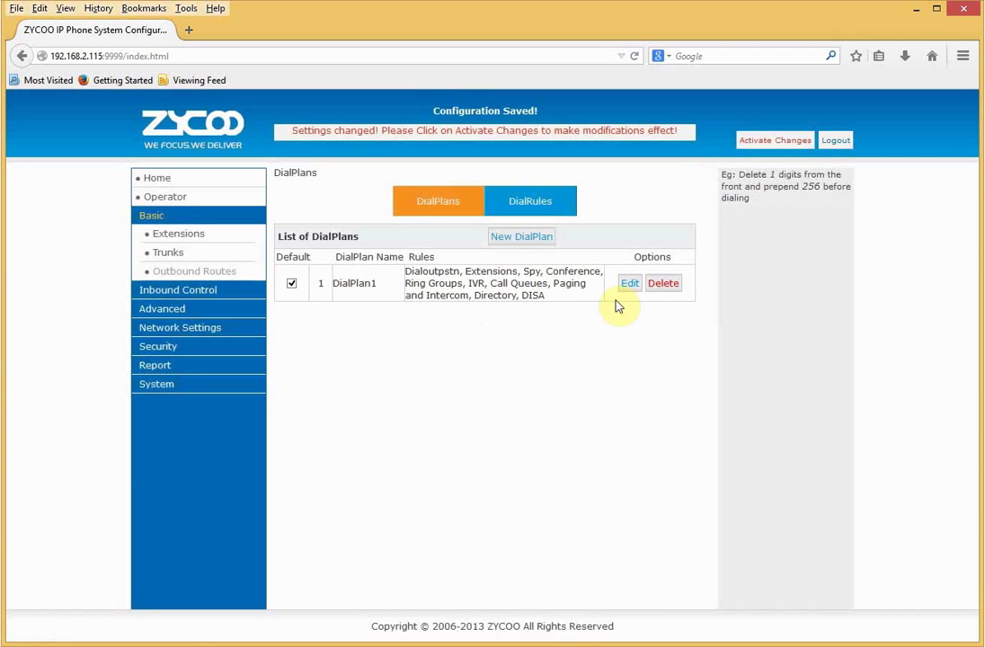
pyautogui.click(762, 142)
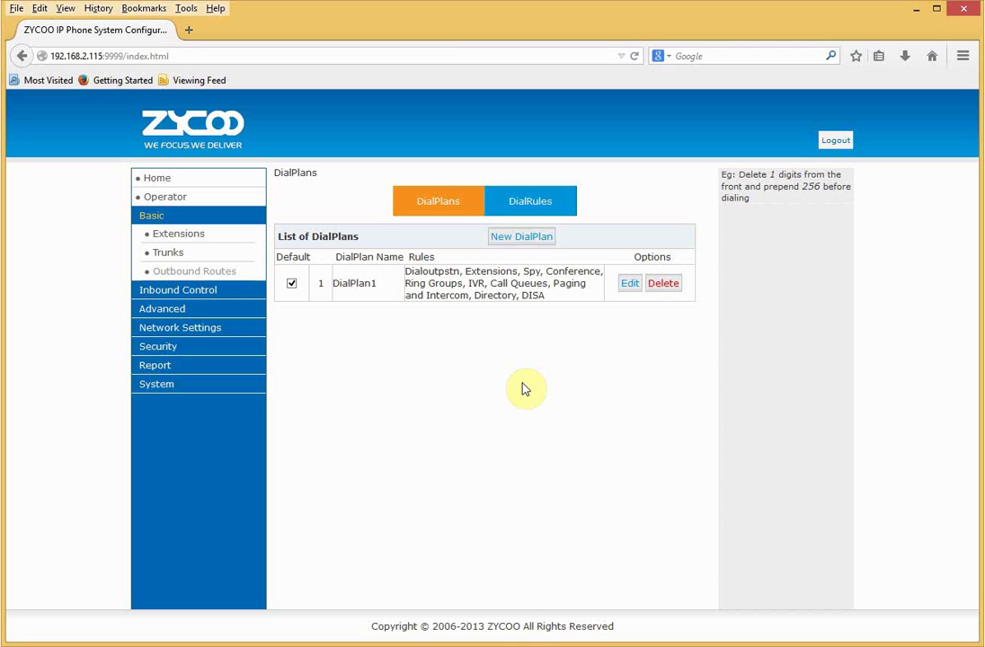
# Browse Ring Groups (cancelling a new ring group form), then Call Queues, then the IVR list.
pyautogui.click(226, 292)
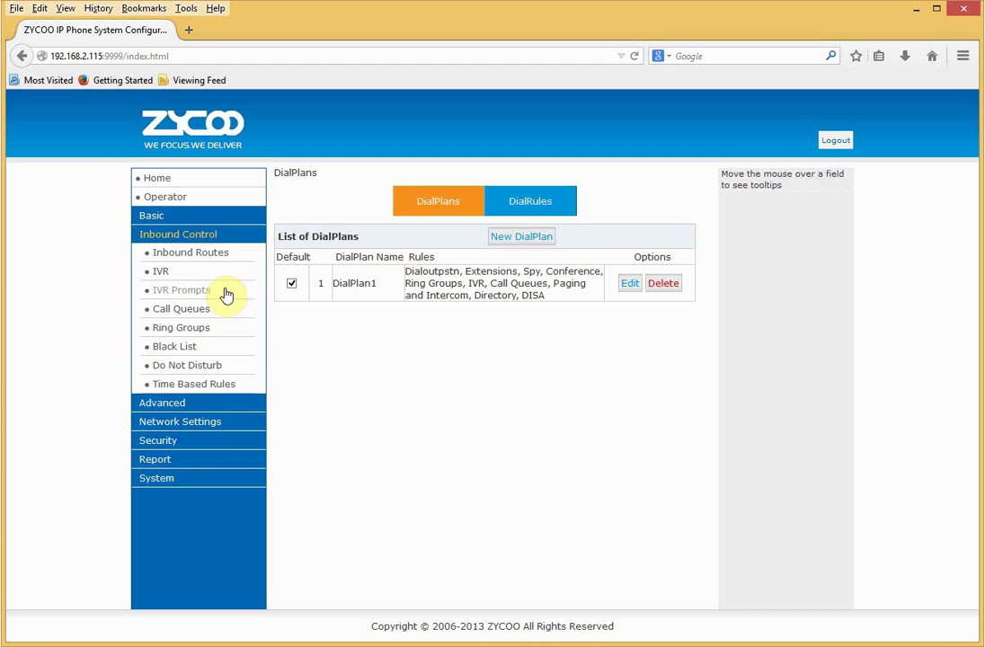
pyautogui.click(199, 335)
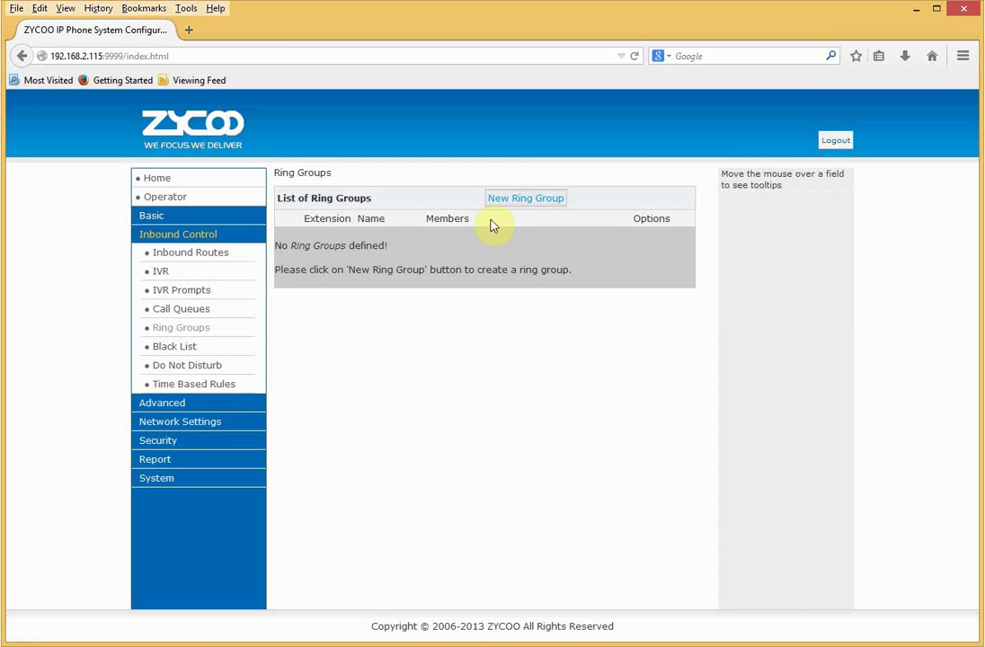
pyautogui.click(511, 204)
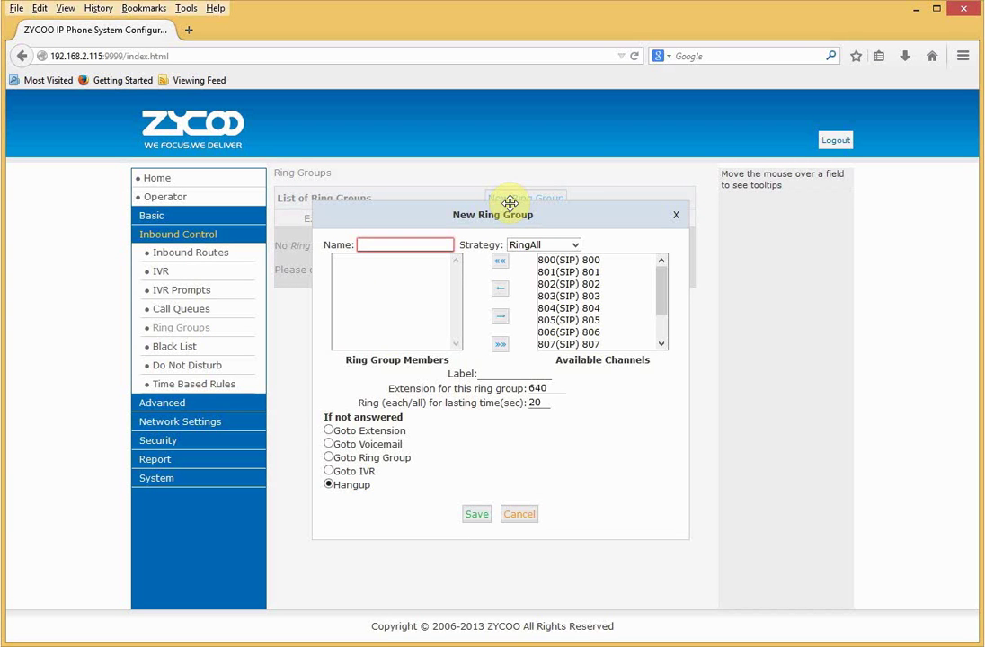
pyautogui.click(679, 221)
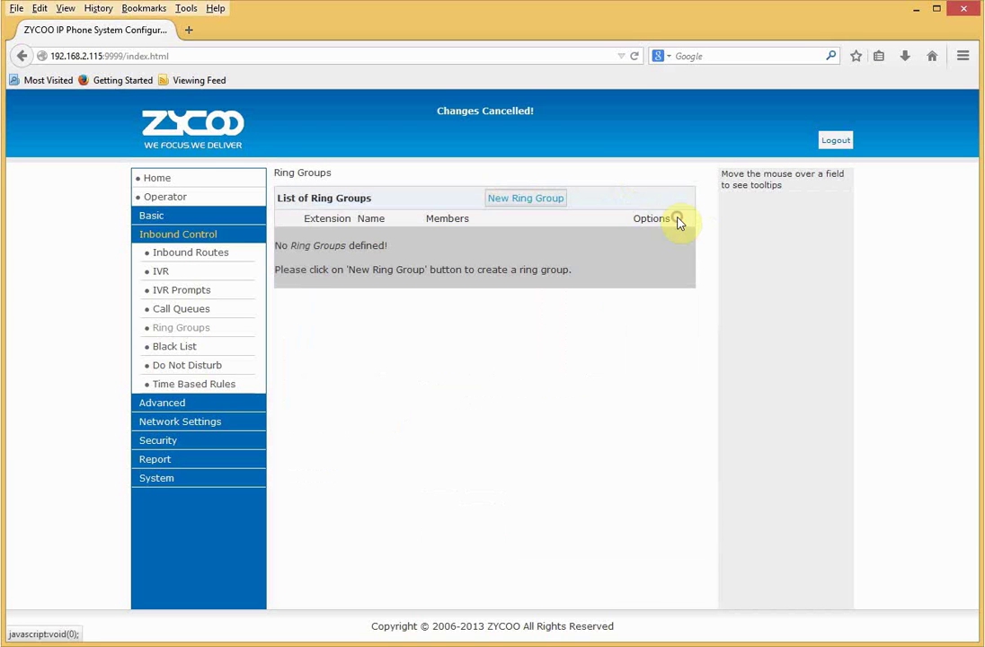
pyautogui.click(187, 308)
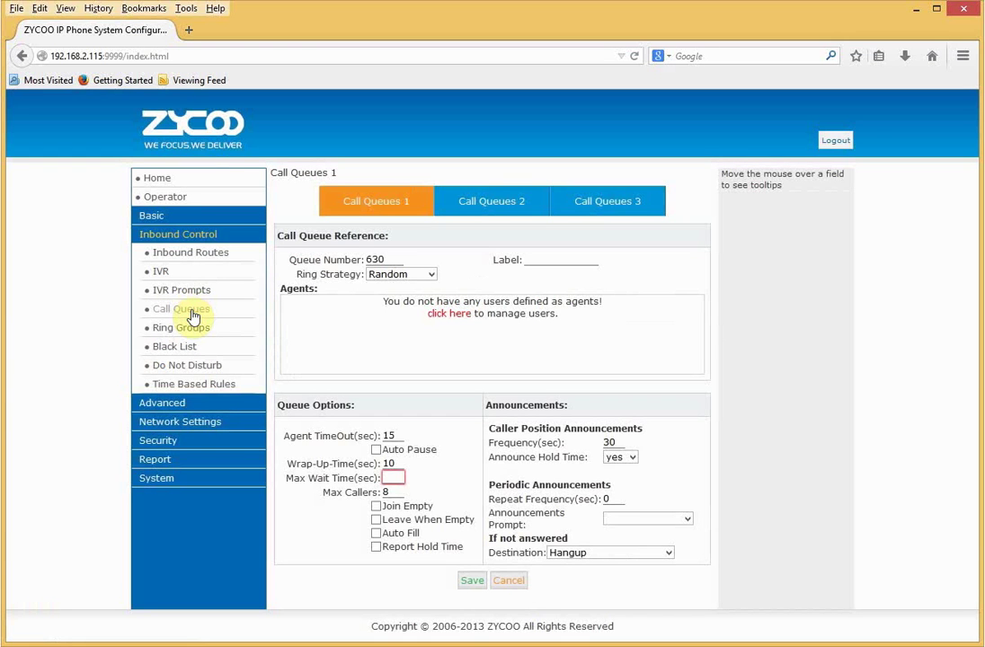
pyautogui.click(163, 271)
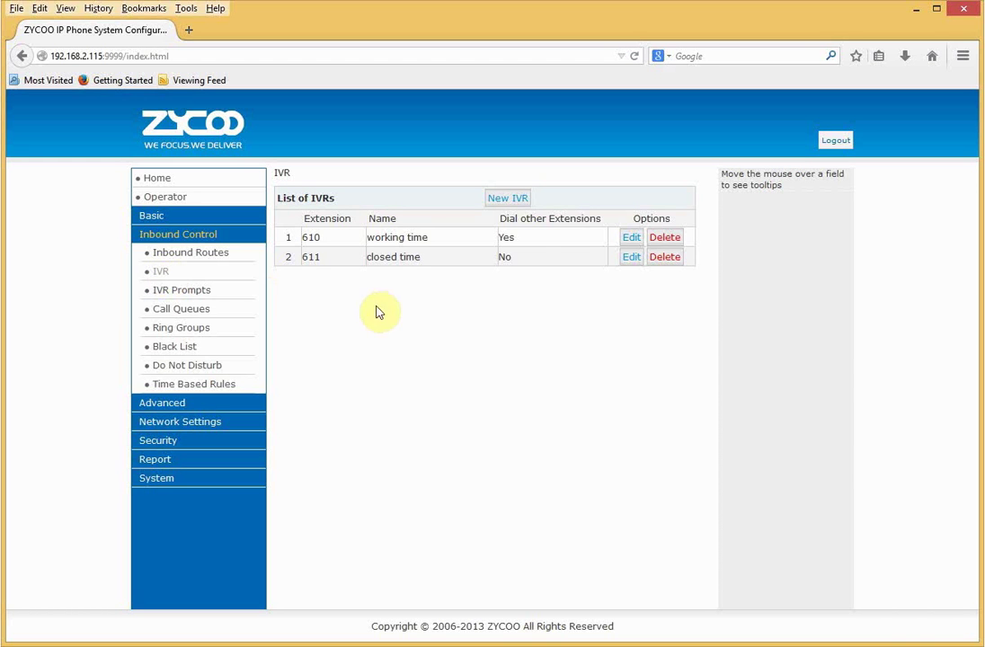
# Look at the working time IVR's custom prompts, cancel a New Voice on extension 800, return to IVRs.
pyautogui.click(633, 239)
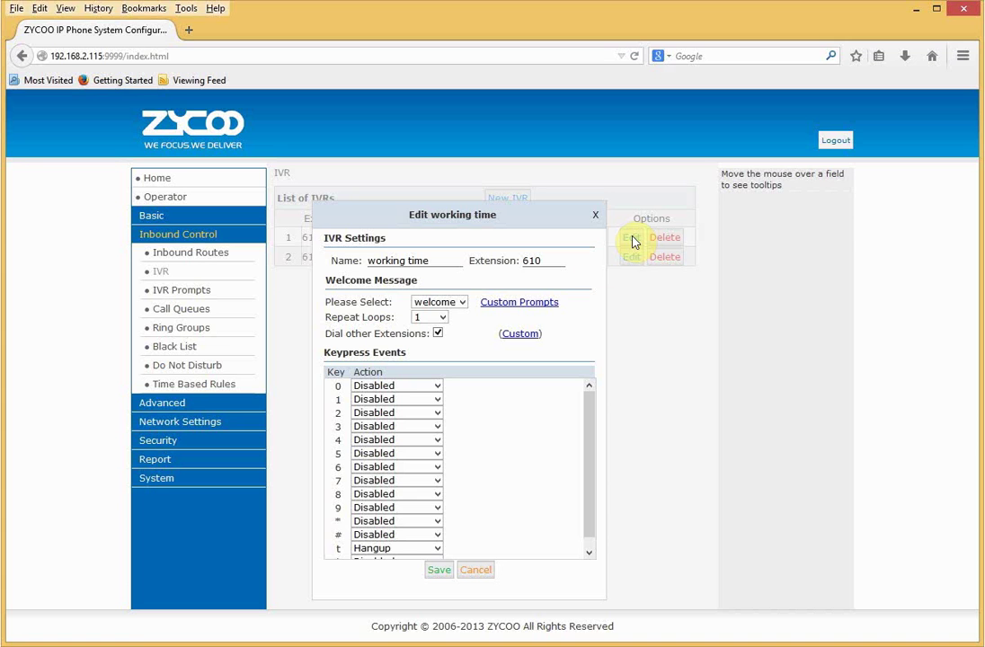
pyautogui.click(526, 306)
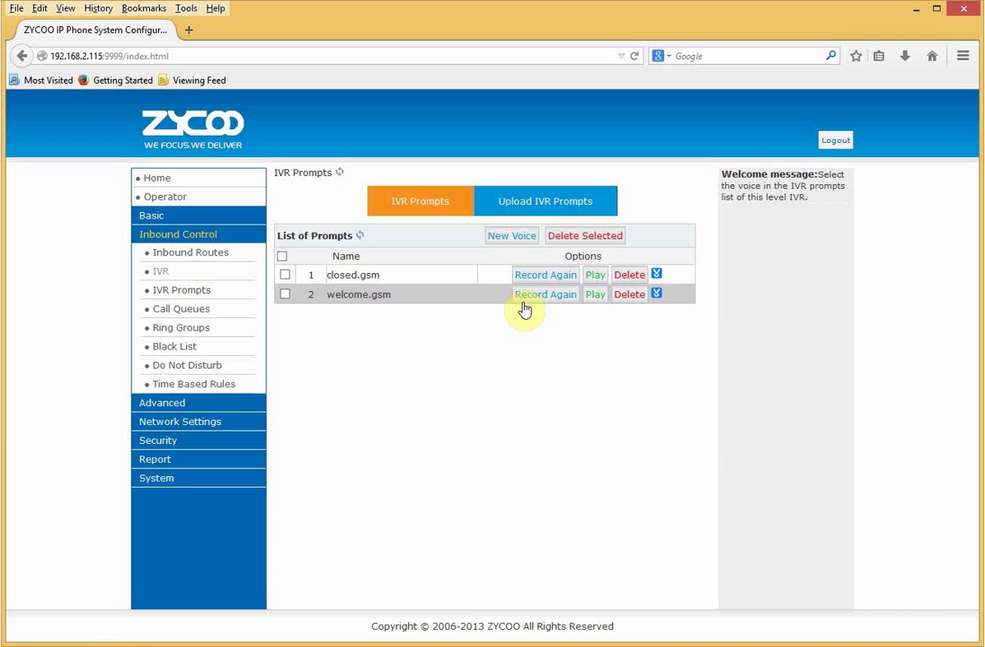
pyautogui.click(514, 241)
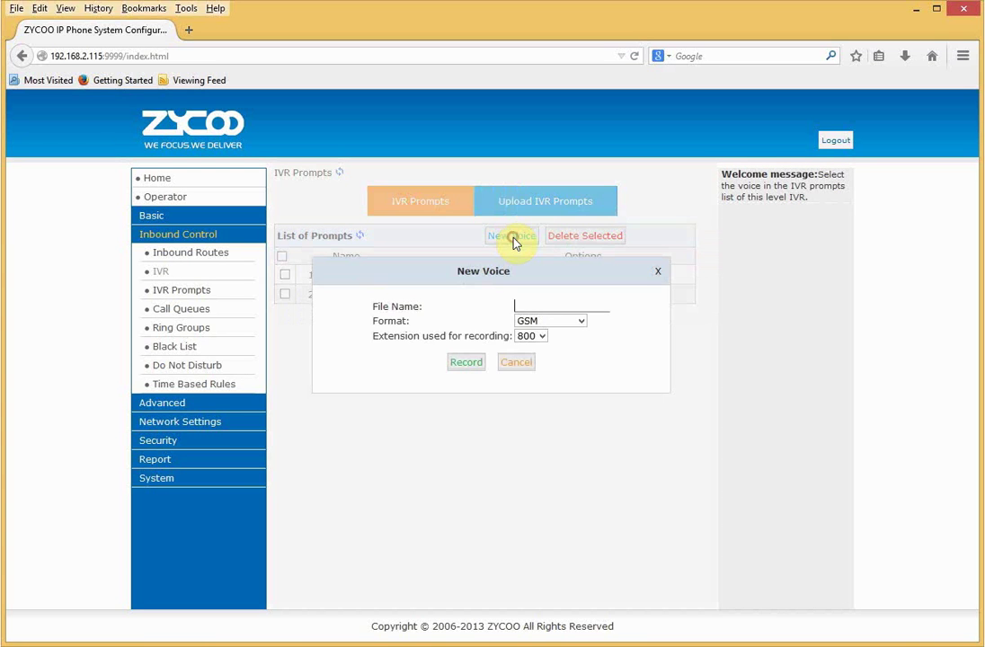
pyautogui.click(525, 304)
pyautogui.click(546, 336)
pyautogui.click(546, 336)
pyautogui.click(517, 366)
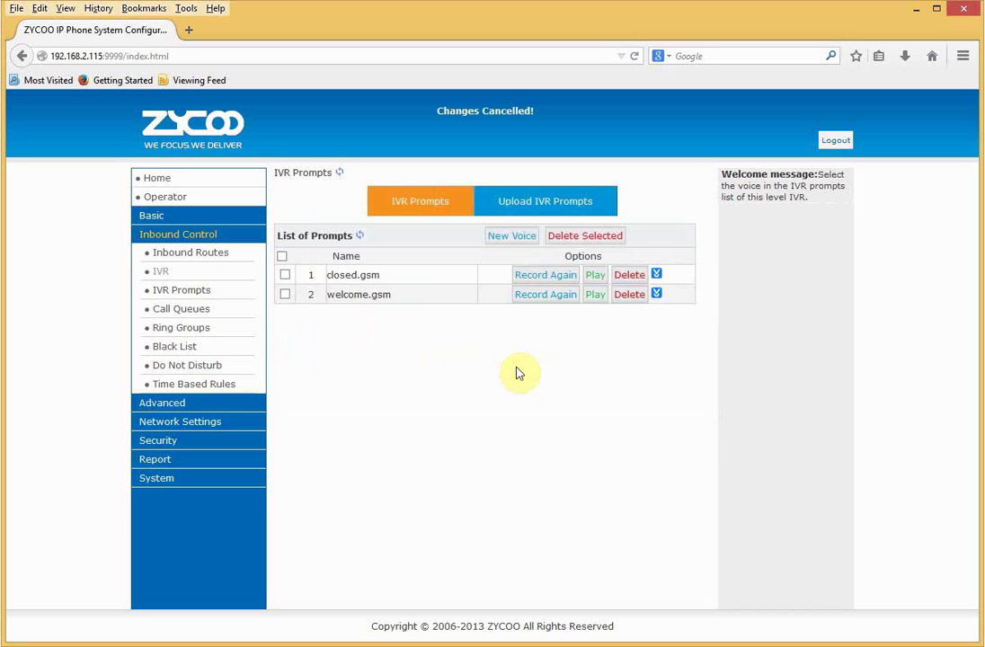
pyautogui.click(163, 271)
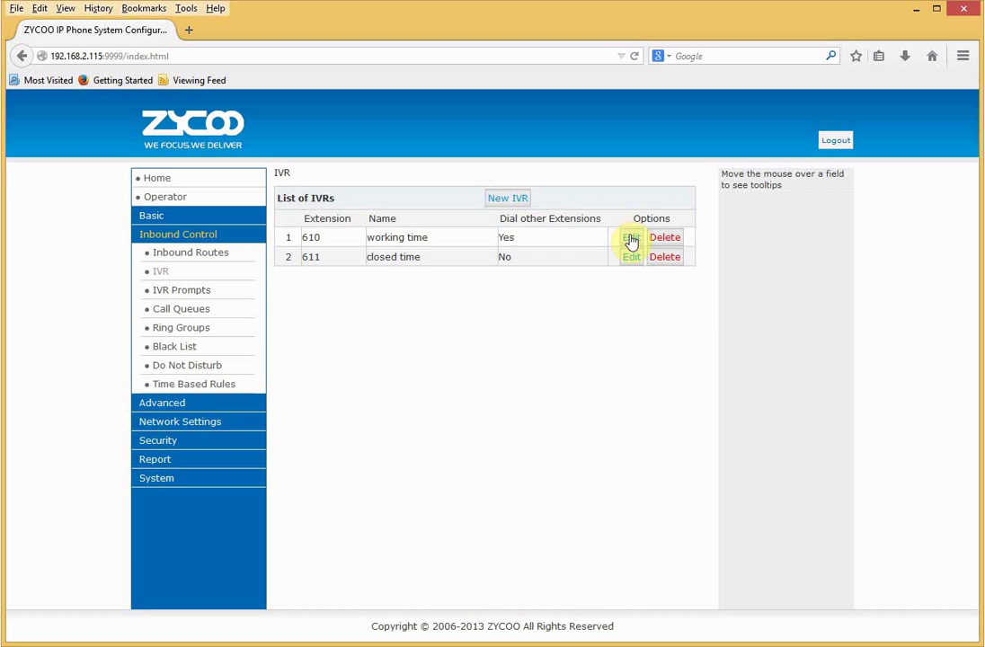
# Try Goto Extension for working time keypress 1, cancel, then go to Time Based Rules.
pyautogui.click(632, 239)
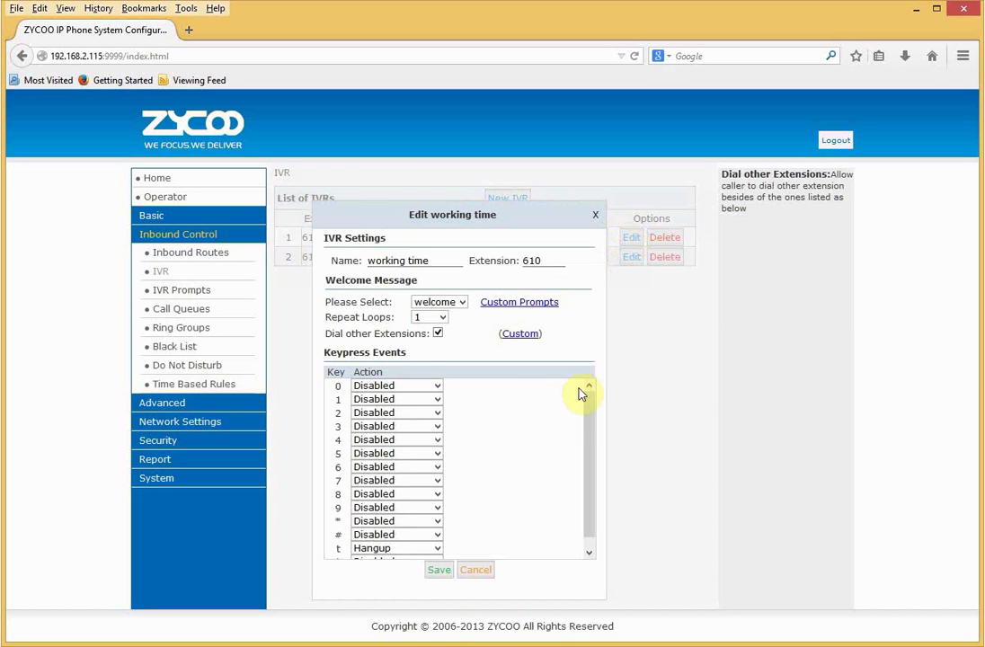
pyautogui.moveTo(471, 360)
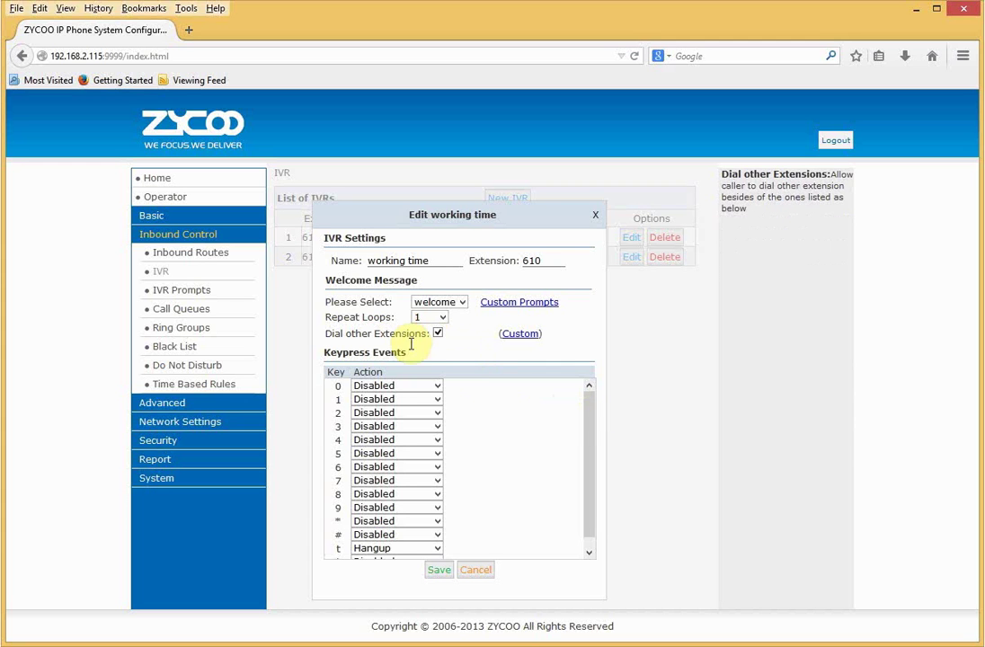
pyautogui.click(386, 400)
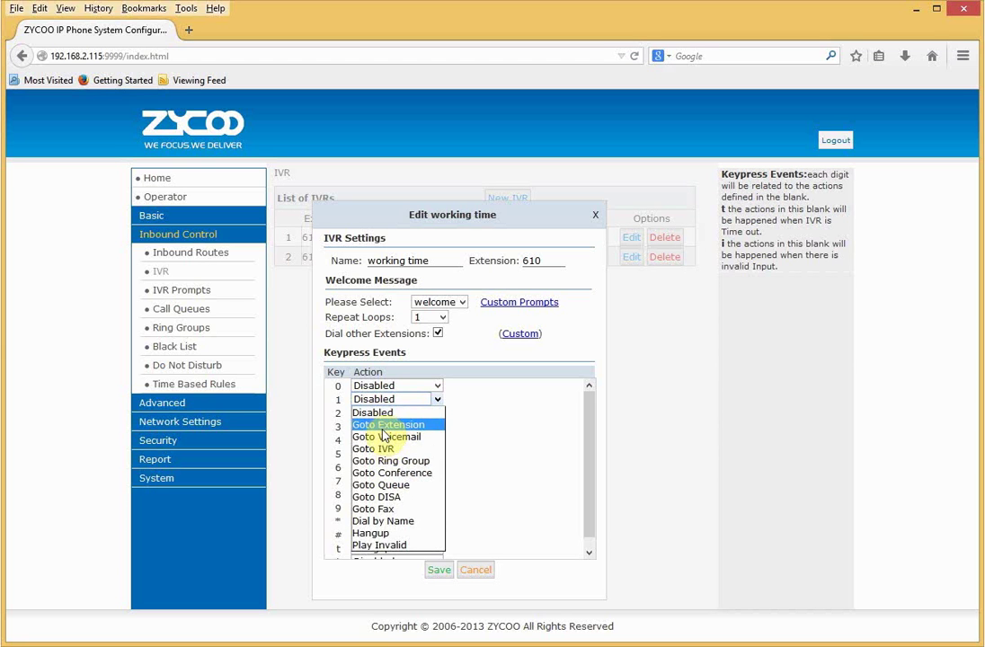
pyautogui.click(384, 427)
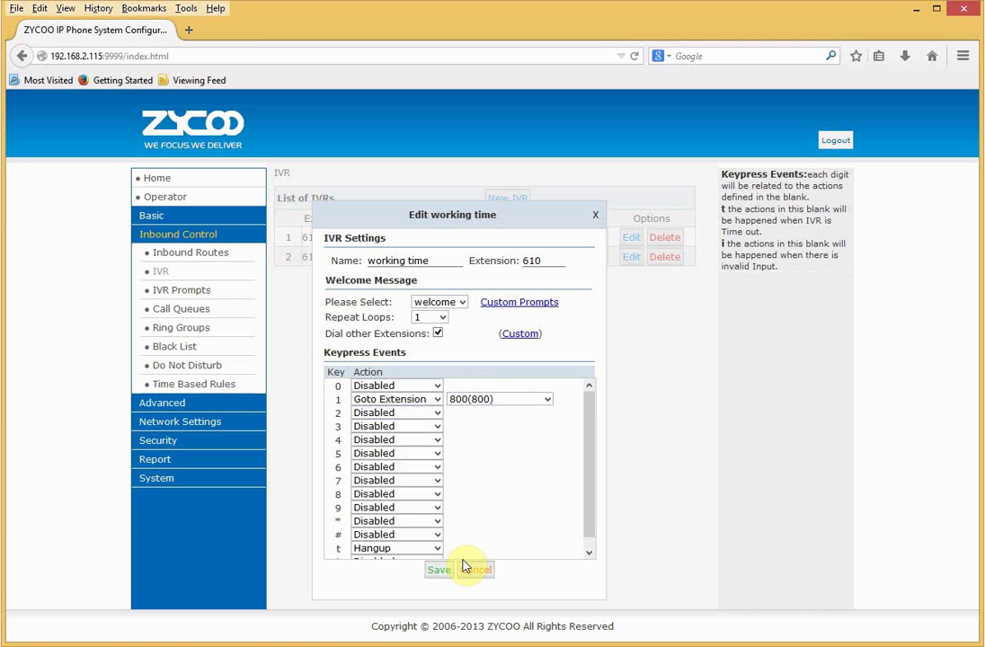
pyautogui.moveTo(589, 518); pyautogui.dragTo(582, 552)
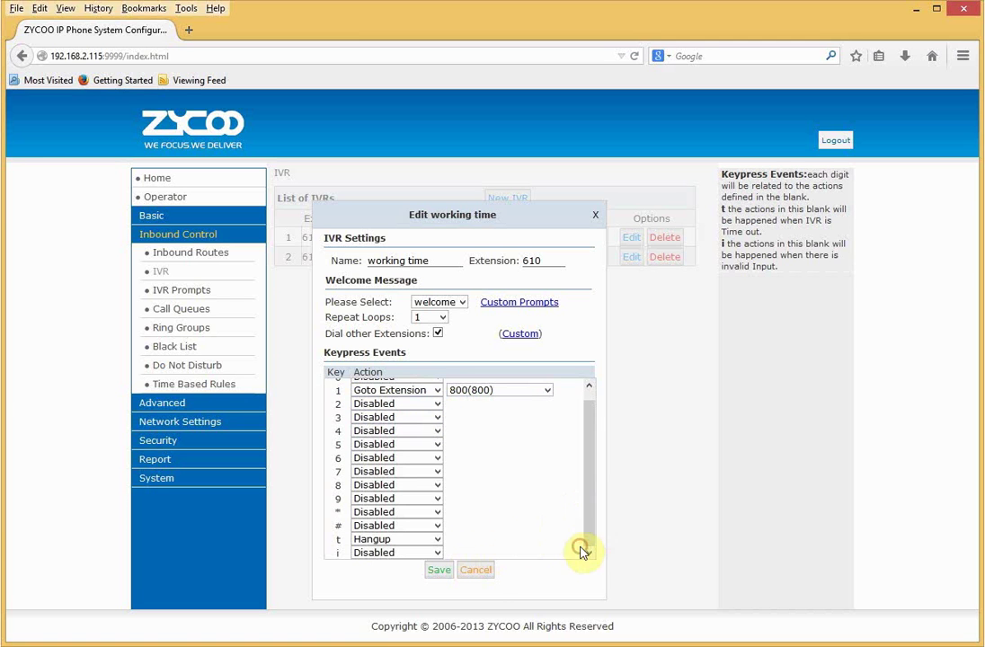
pyautogui.click(482, 573)
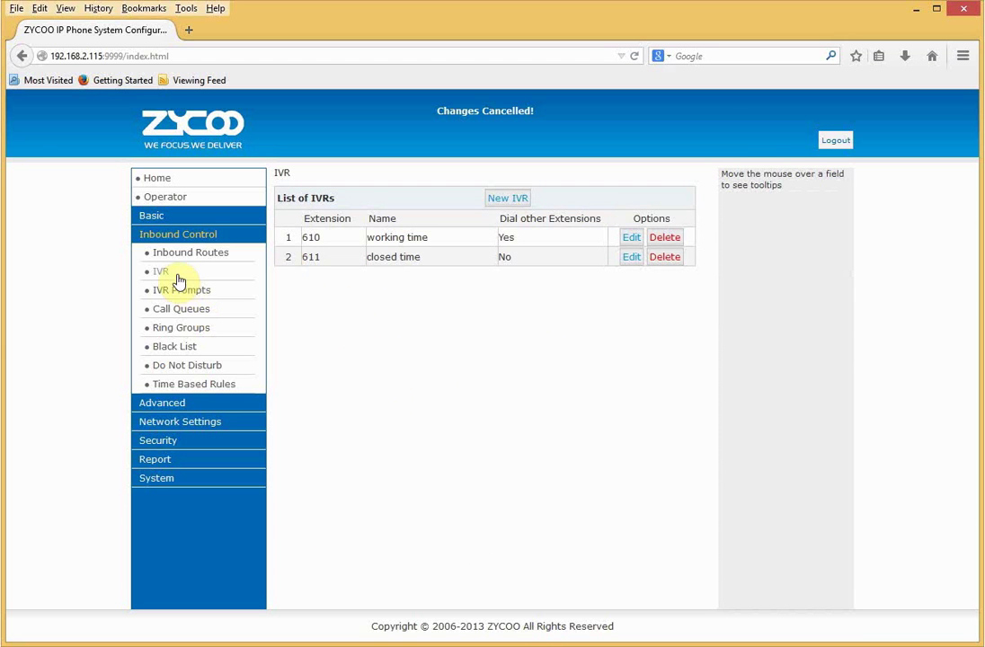
pyautogui.click(169, 388)
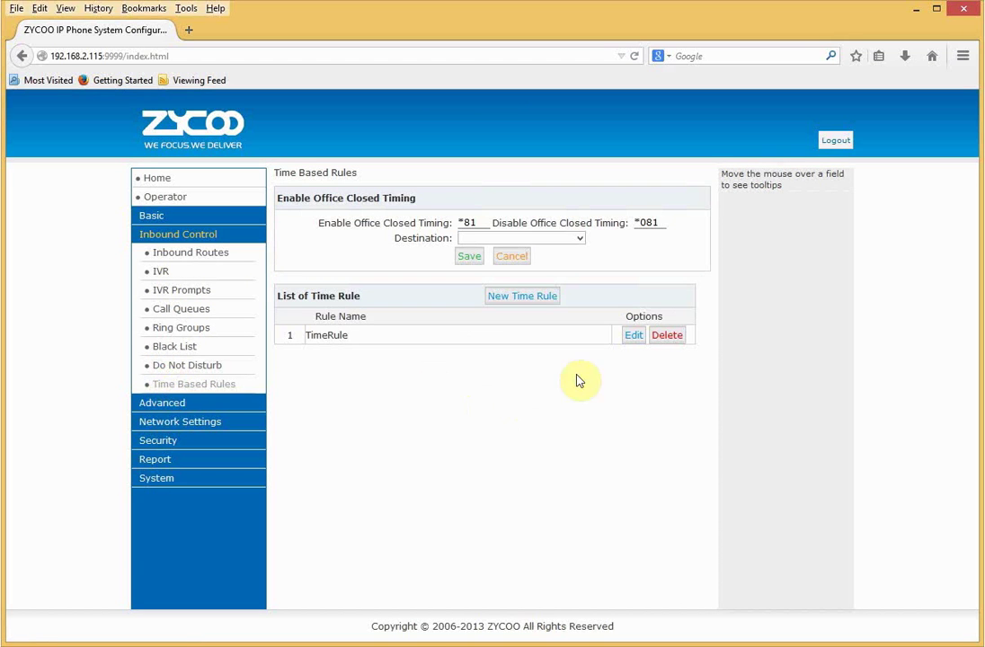
# Try sending TimeRule's non-matching calls to VoiceMailBox 805, cancel, then go to Inbound Routes.
pyautogui.click(634, 338)
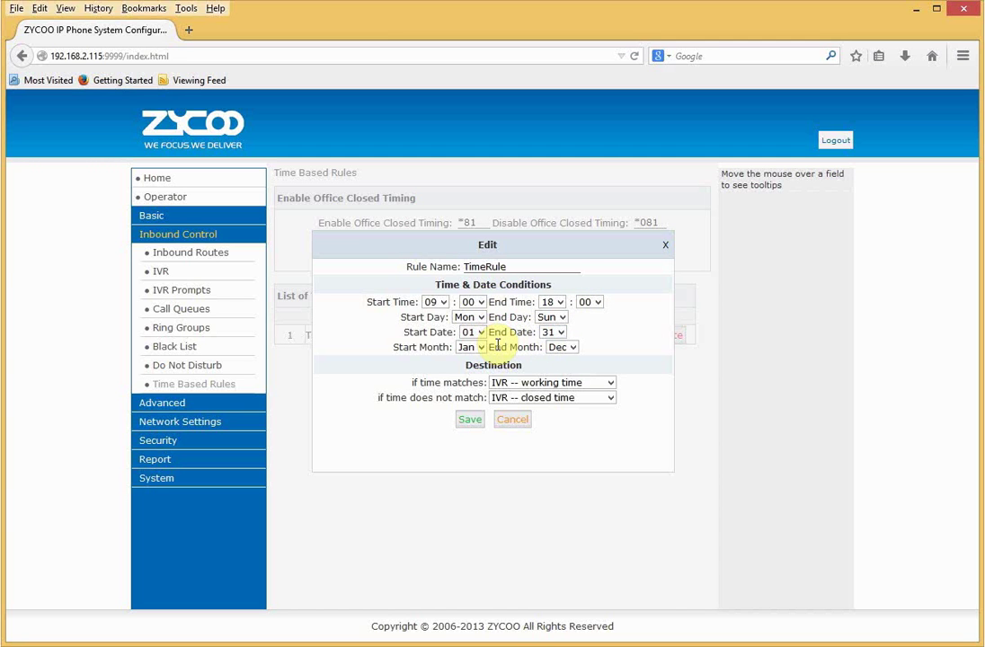
pyautogui.click(529, 400)
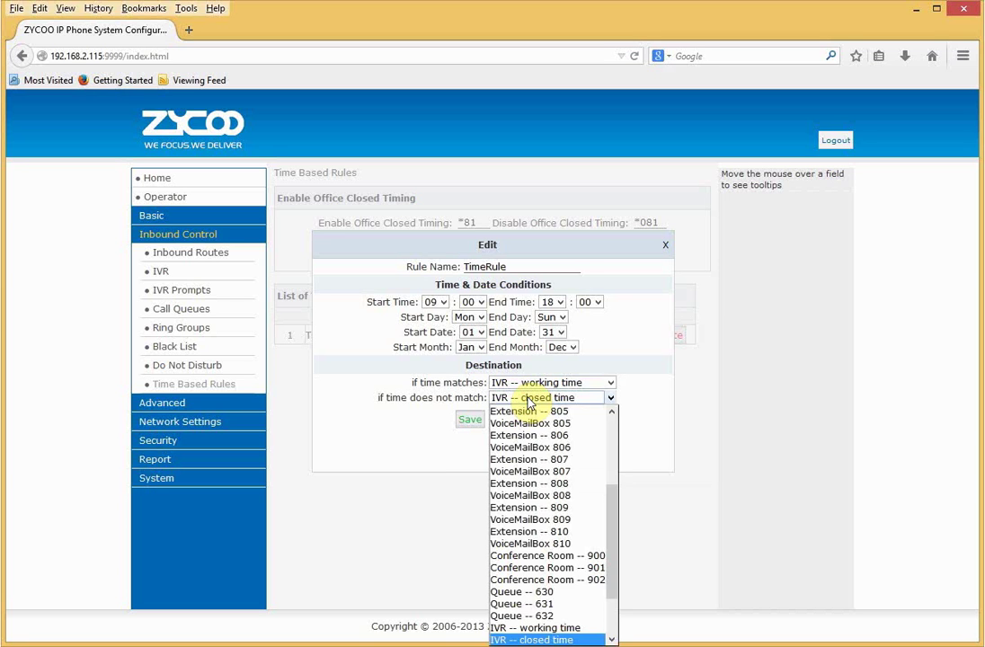
pyautogui.click(529, 423)
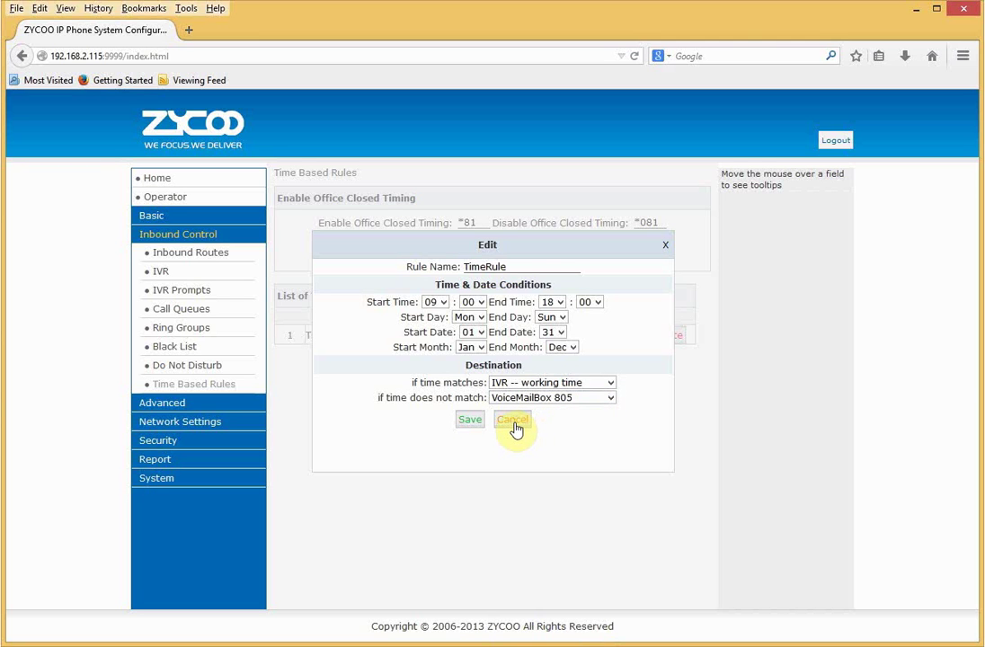
pyautogui.click(514, 420)
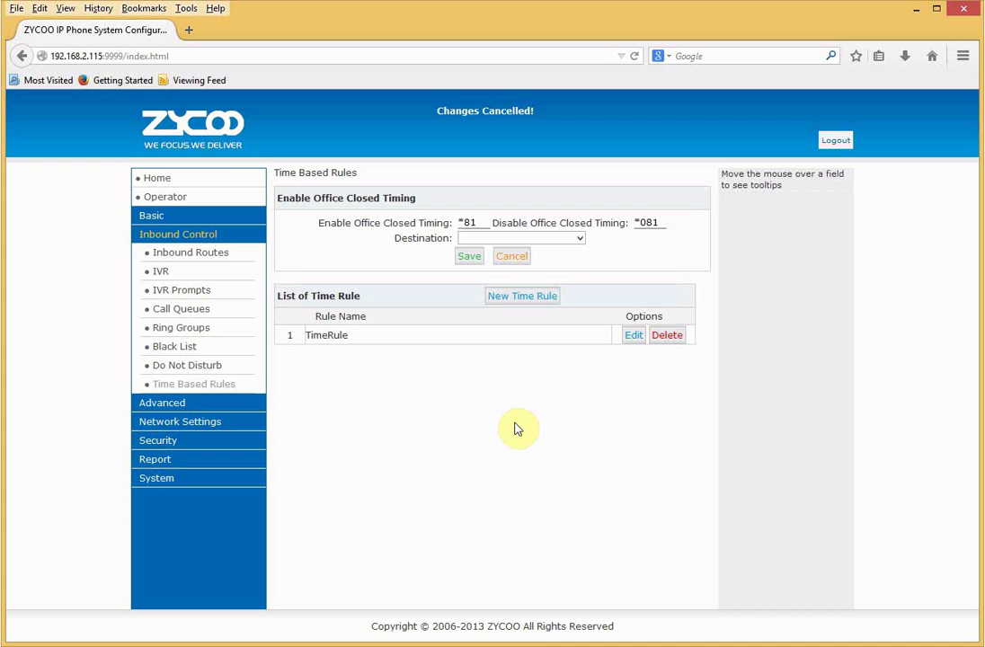
pyautogui.click(200, 253)
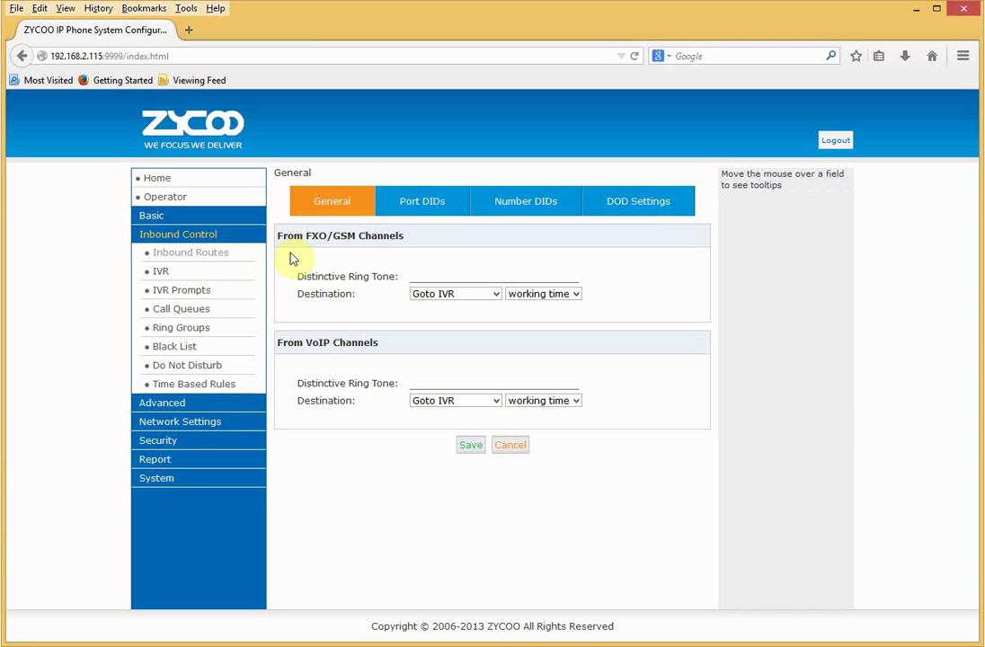
# Keep Goto IVR as the destination for FXO/GSM inbound calls.
pyautogui.moveTo(342, 237)
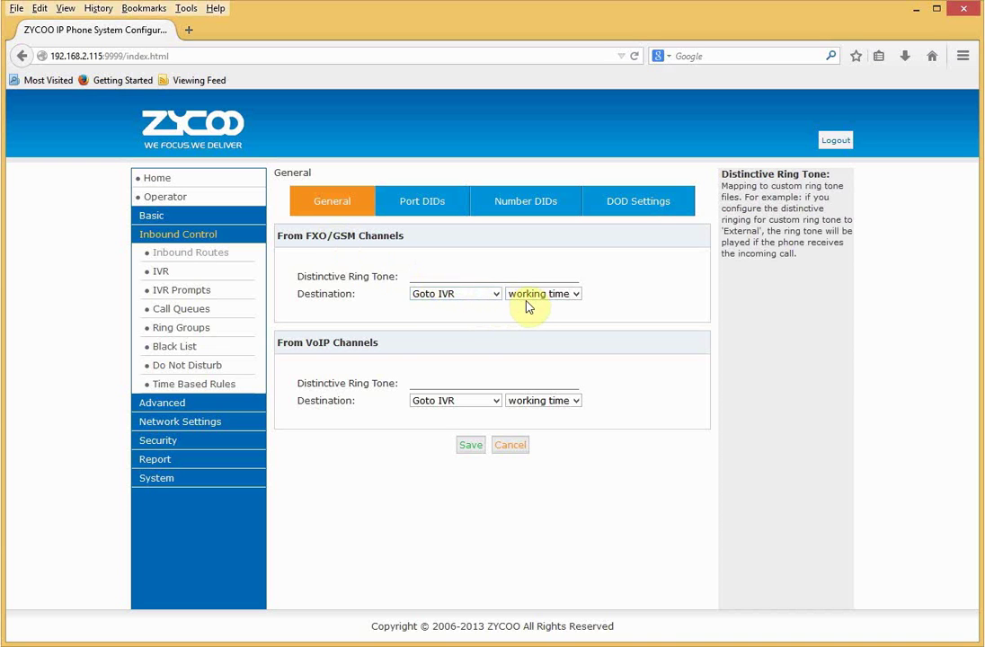
pyautogui.click(494, 293)
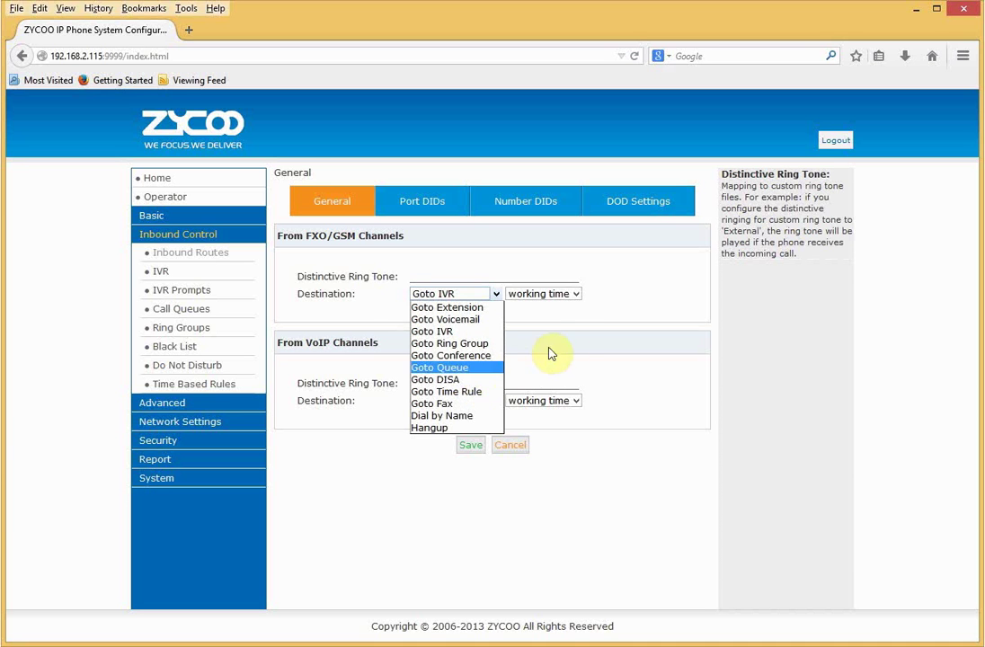
pyautogui.click(530, 328)
# Draft a Port DID for FXO Port 1 labelled btline1, then cancel it.
pyautogui.click(421, 207)
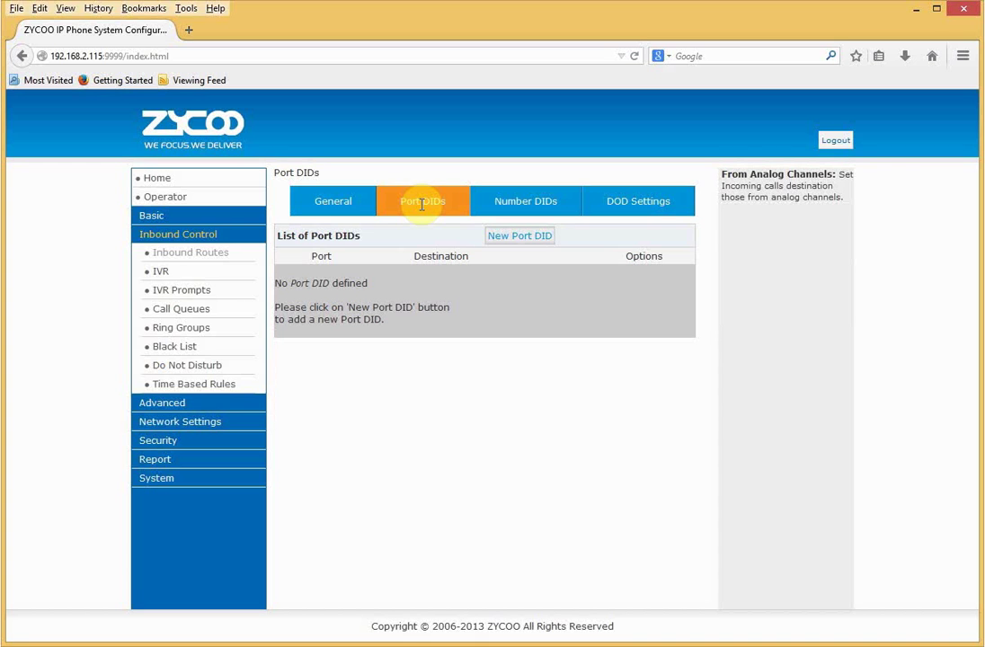
pyautogui.click(531, 237)
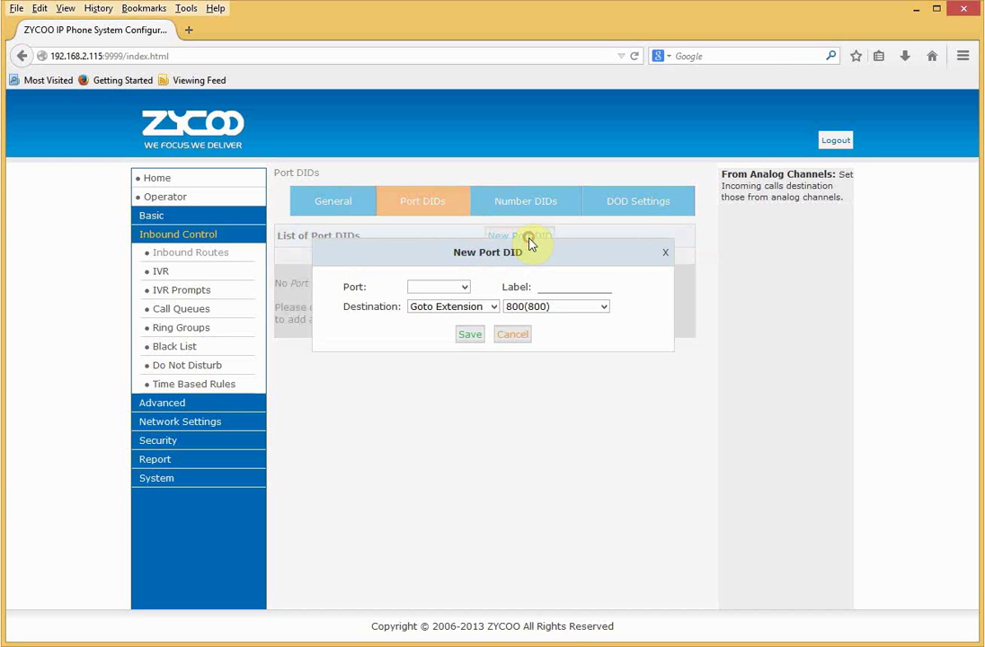
pyautogui.click(463, 286)
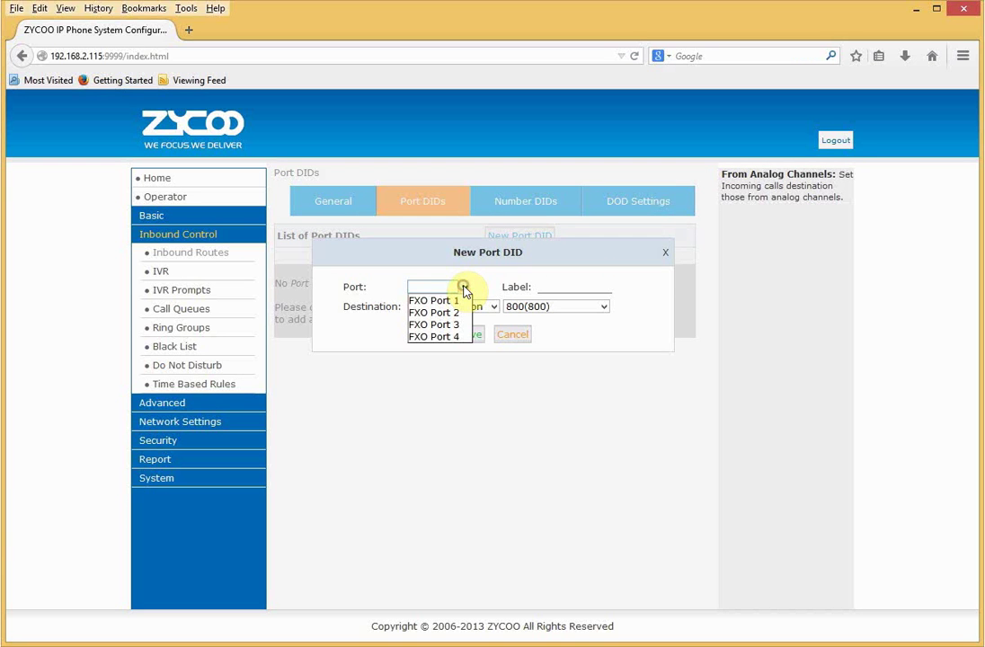
pyautogui.click(542, 290)
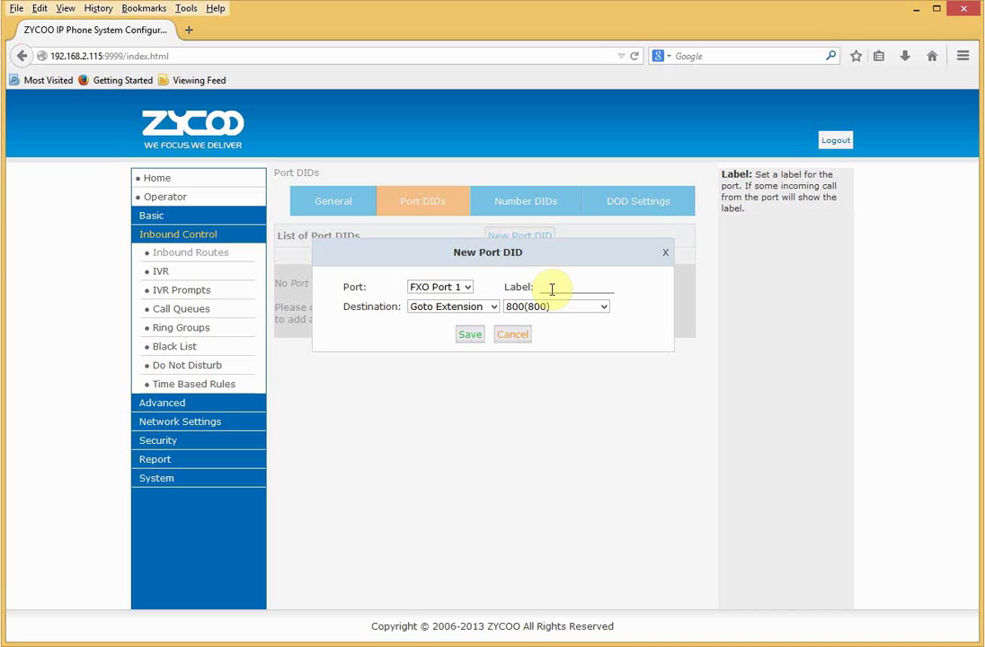
pyautogui.write('btline1')
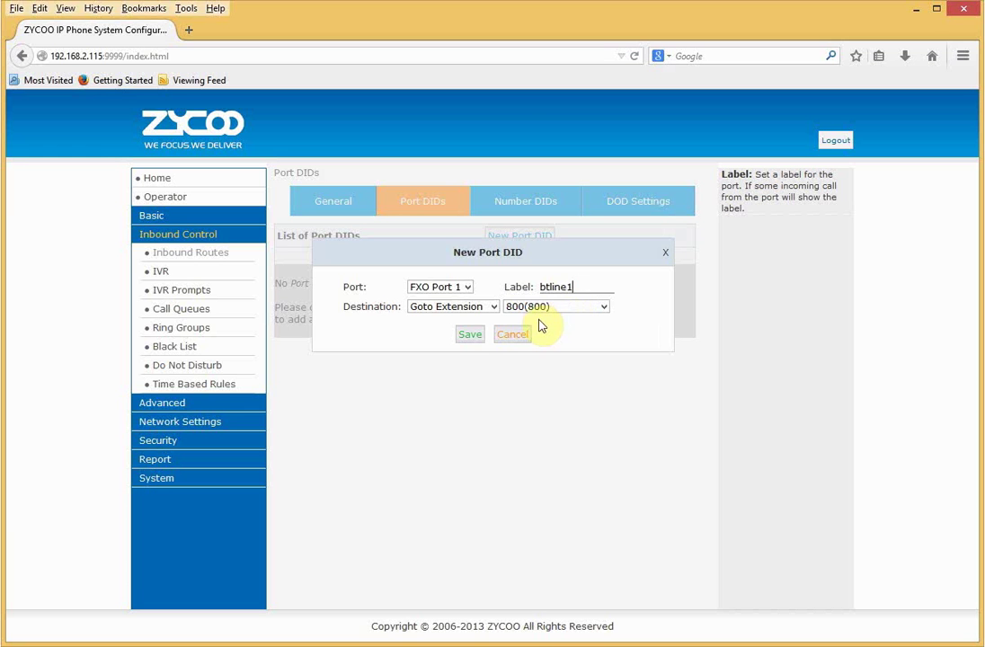
pyautogui.click(504, 341)
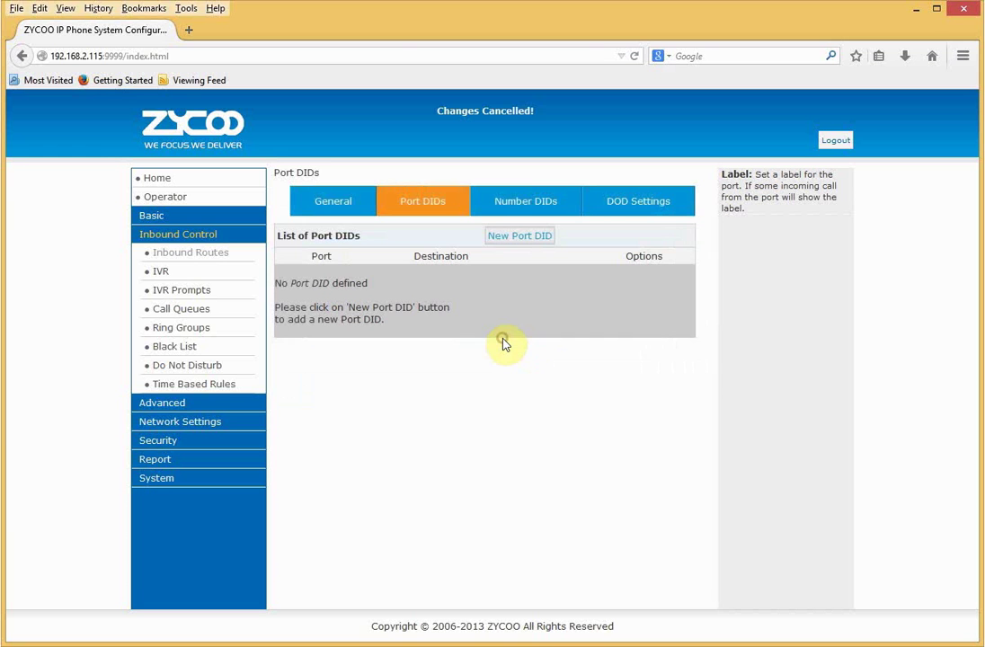
# Draft a Number DID for a phone number to extension 801, cancel it, then start a New DOD.
pyautogui.click(519, 199)
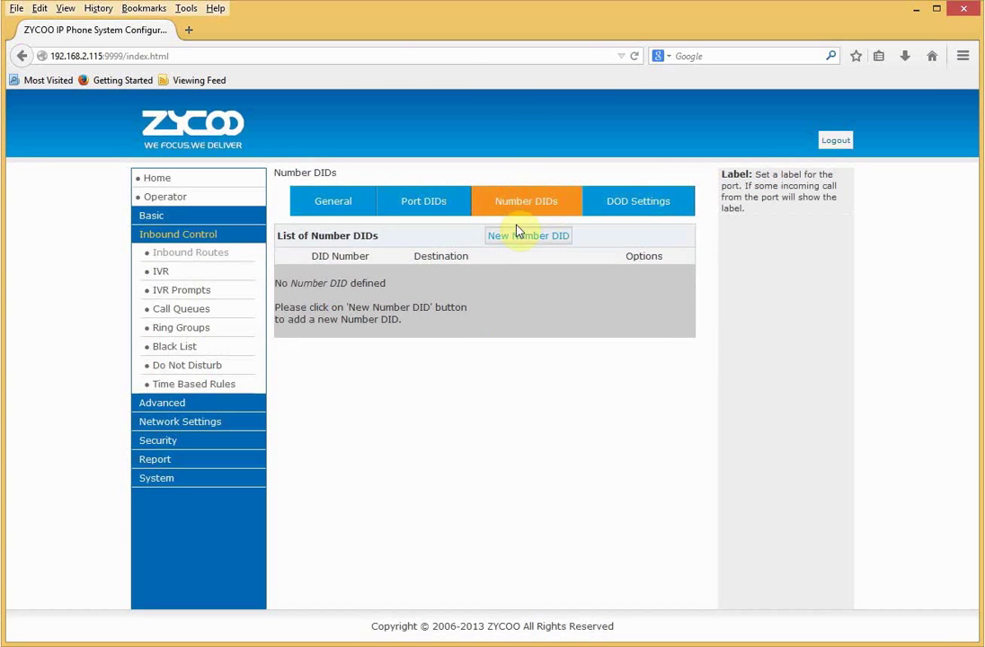
pyautogui.click(519, 233)
pyautogui.click(460, 268)
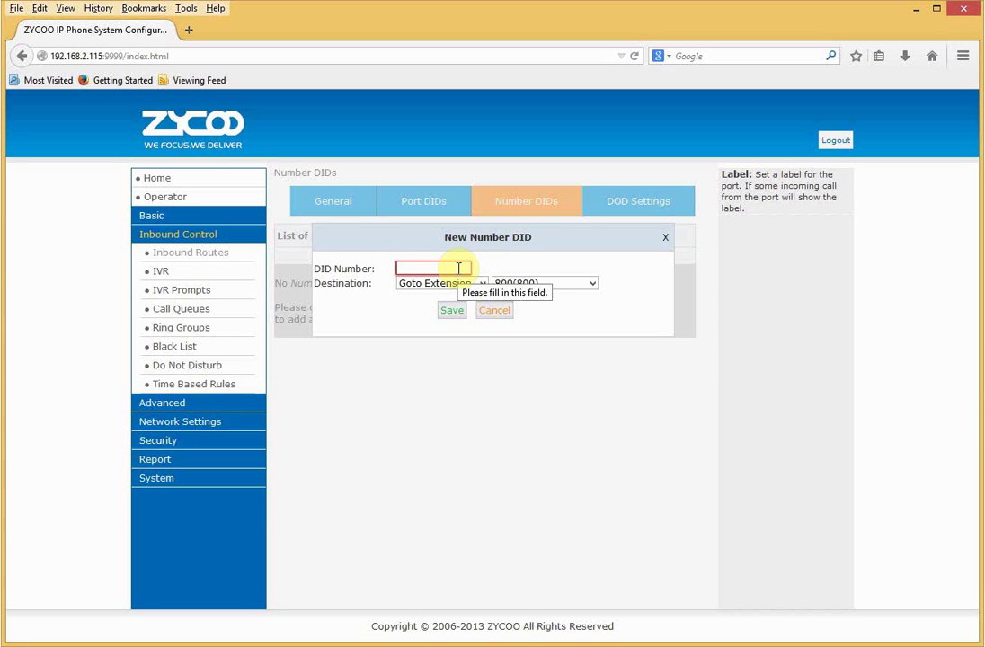
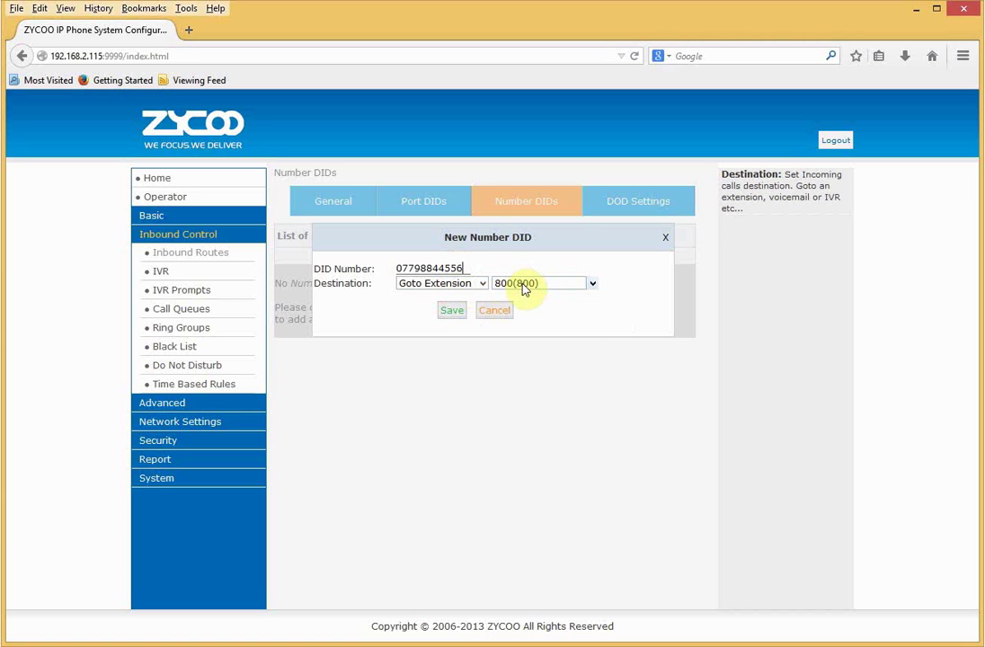
pyautogui.click(523, 284)
pyautogui.click(518, 310)
pyautogui.click(505, 314)
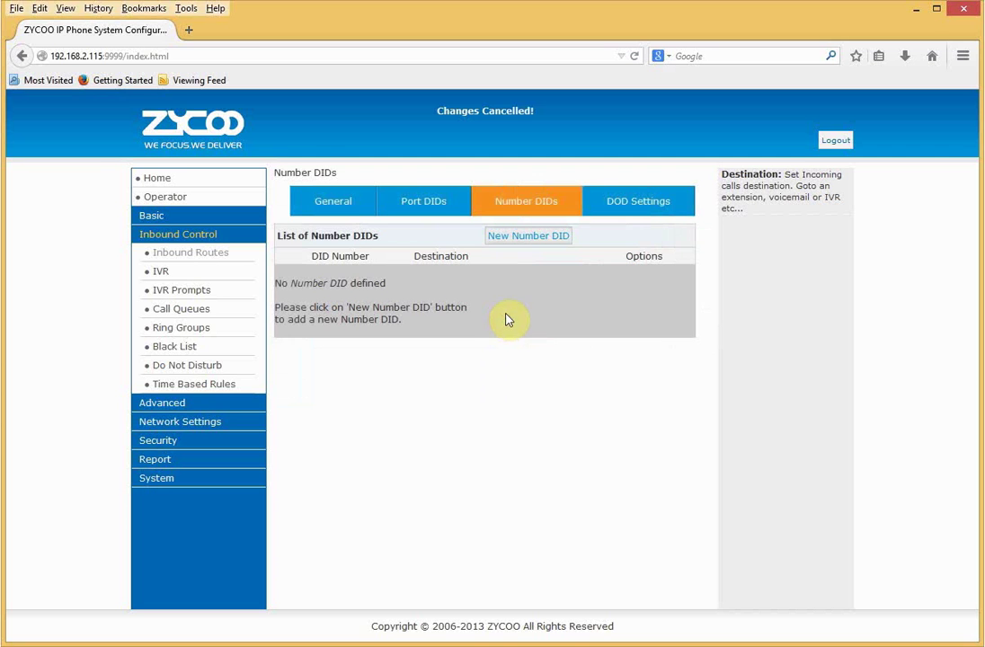
pyautogui.click(641, 209)
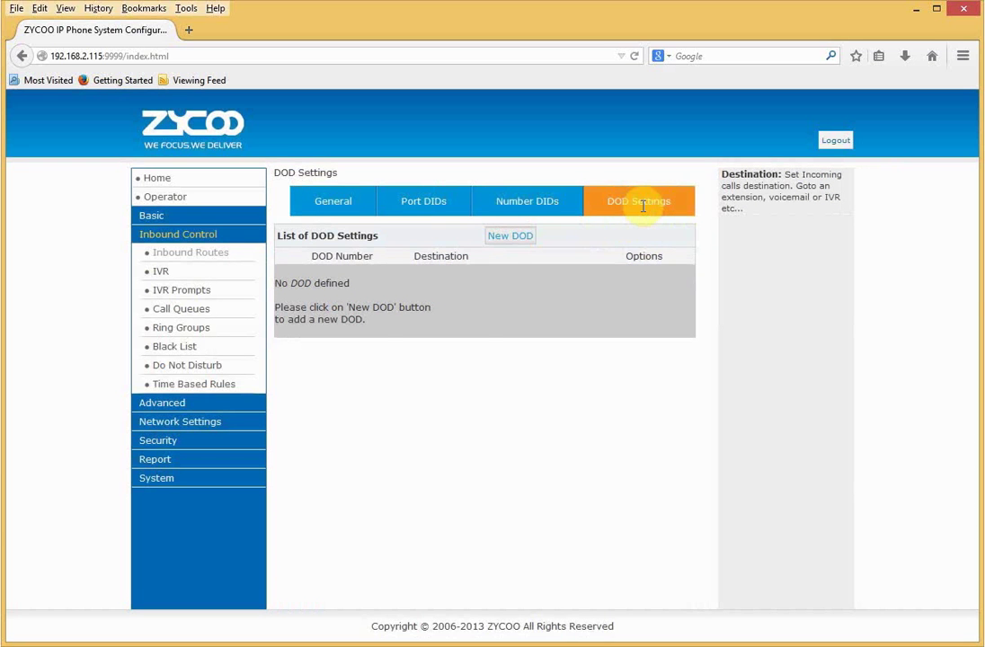
pyautogui.click(509, 236)
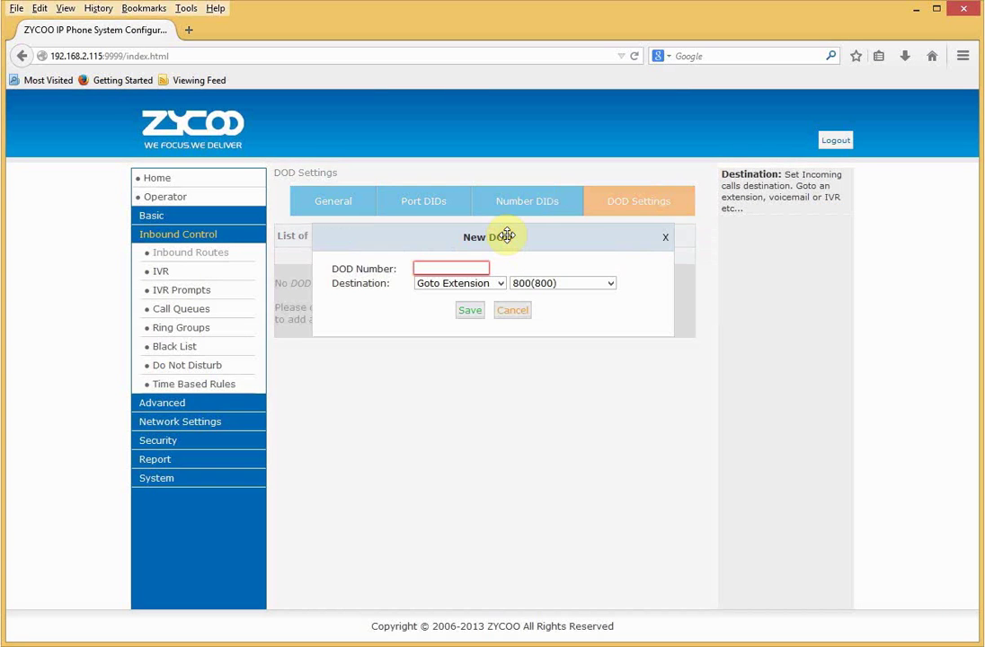